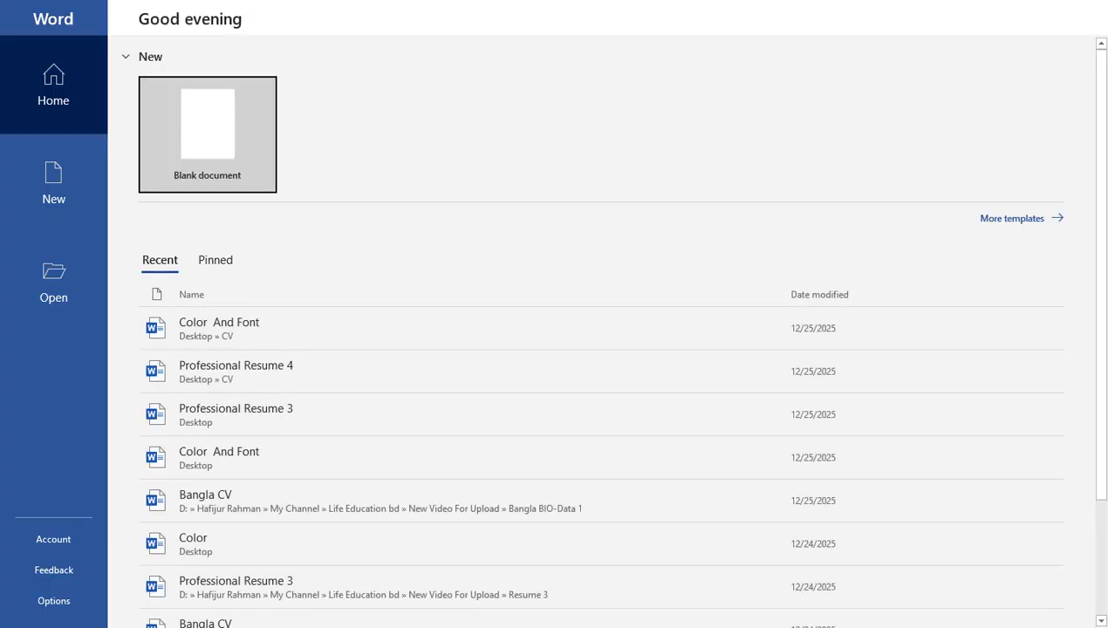
Step: Create a new blank Word document from the start screen
click(225, 137)
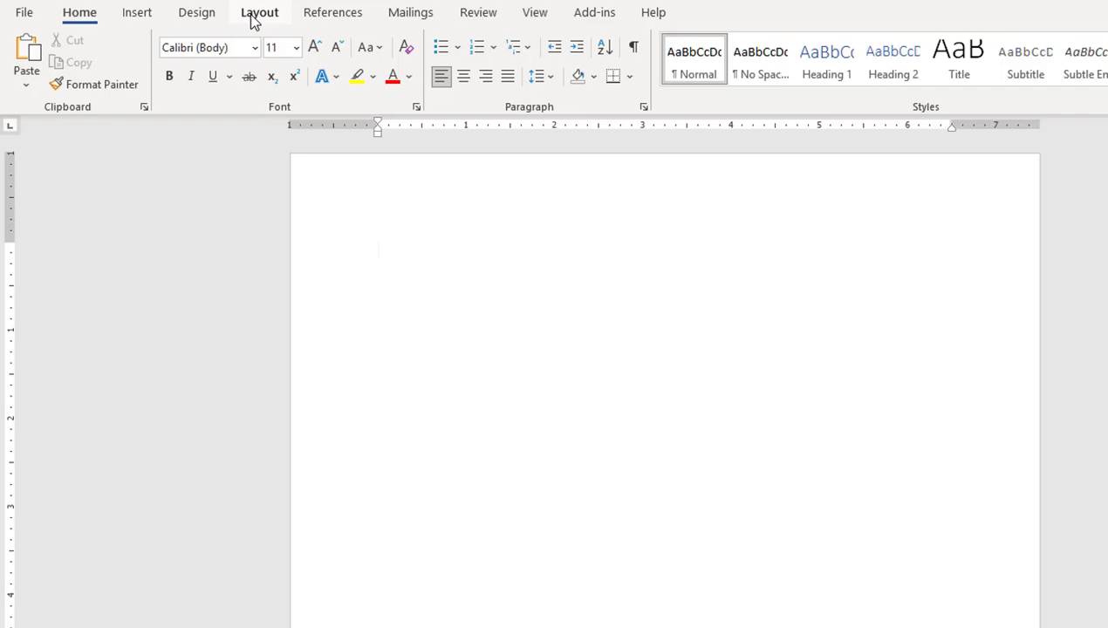
Step: Set the page size to A4 with Narrow margins
click(255, 14)
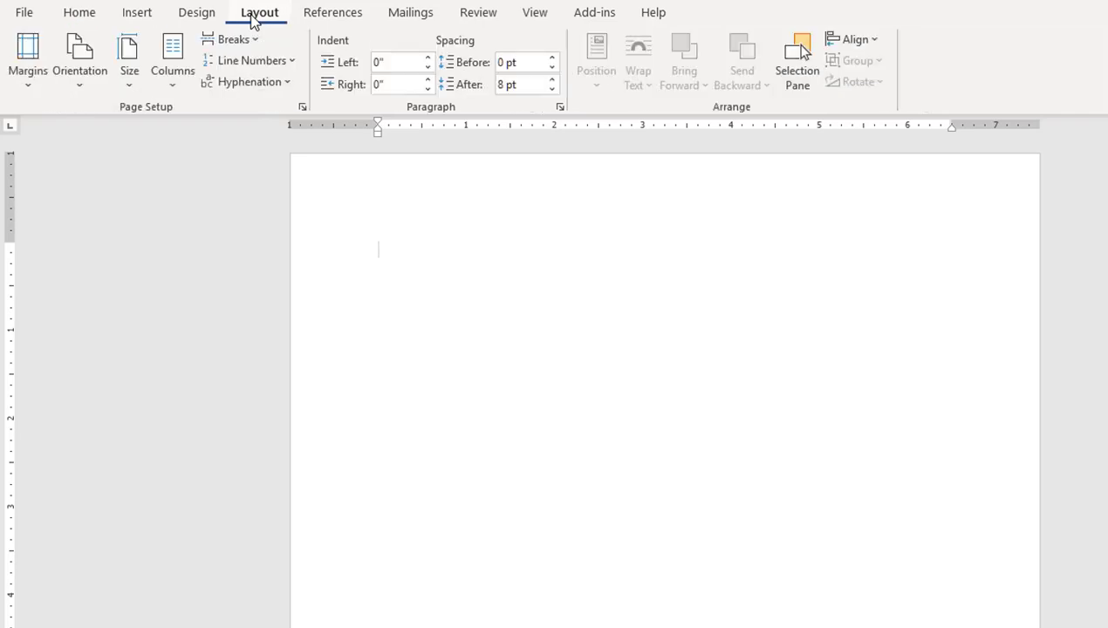
click(127, 88)
click(163, 383)
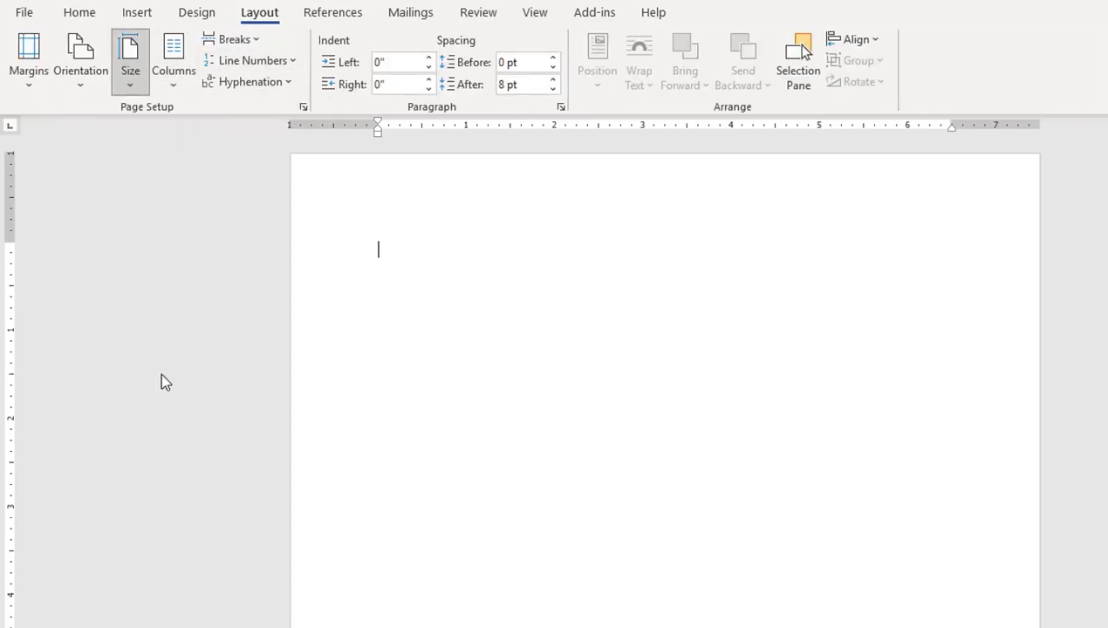
click(27, 74)
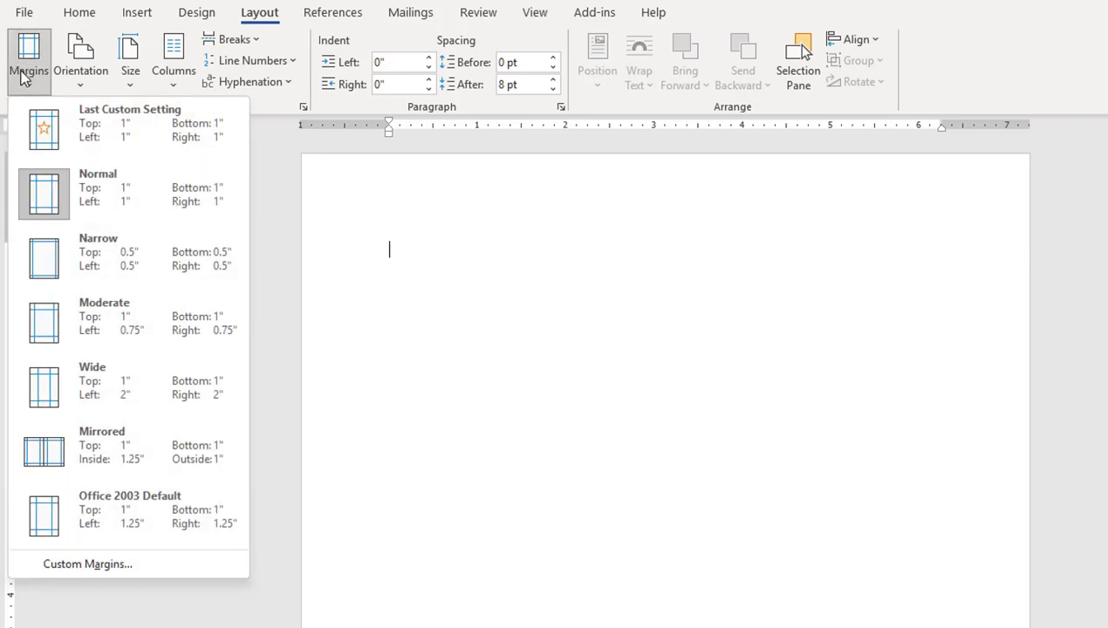
click(96, 265)
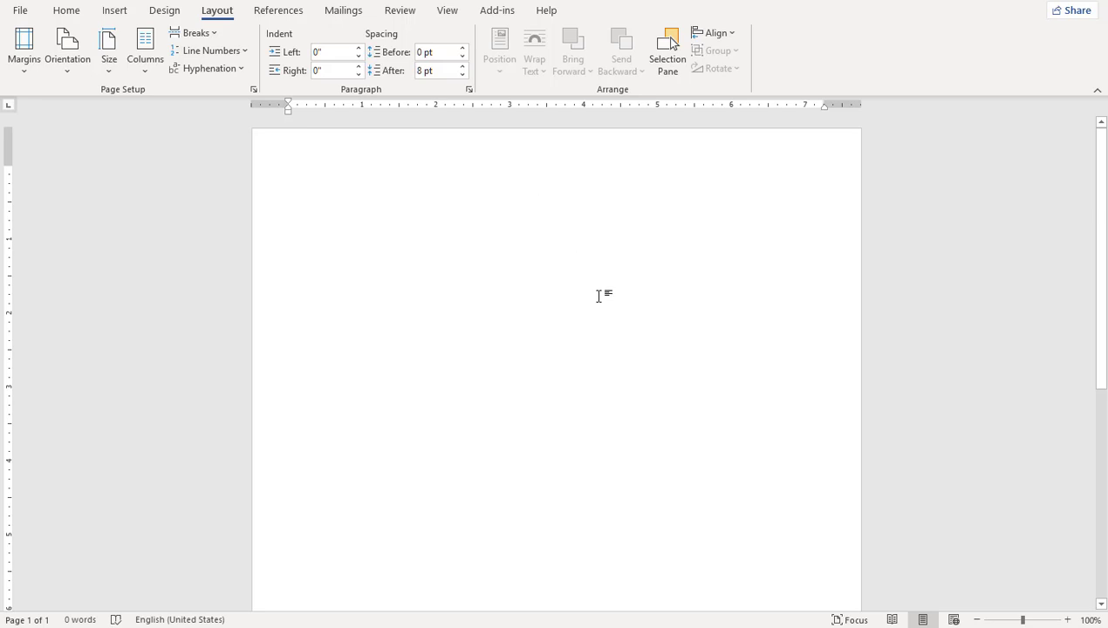
Step: Give the page a light pink page colour
click(164, 11)
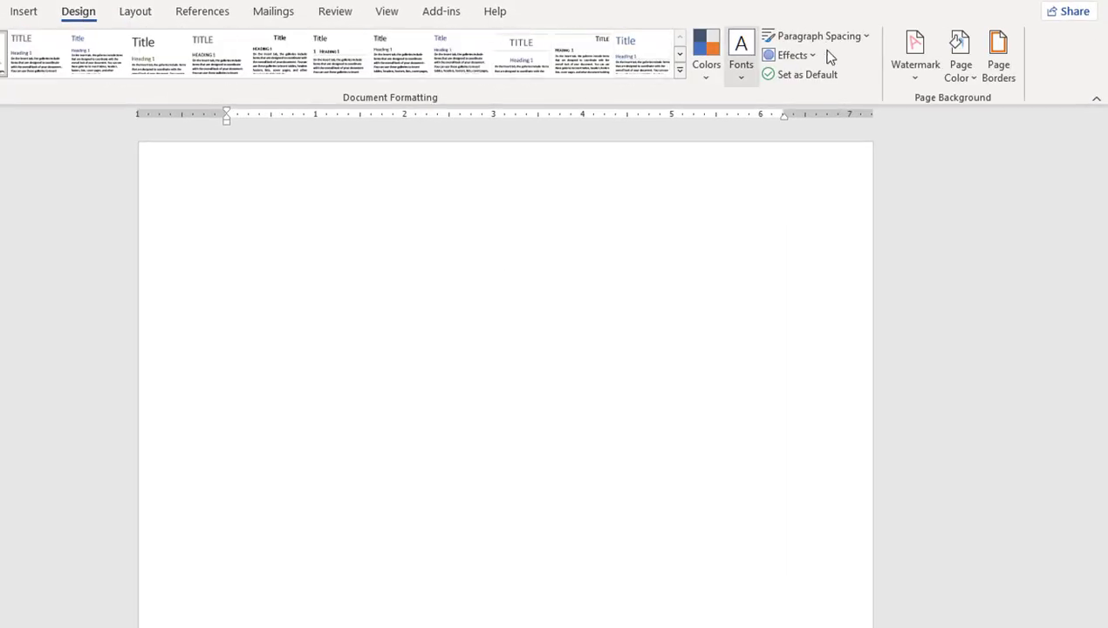
click(959, 69)
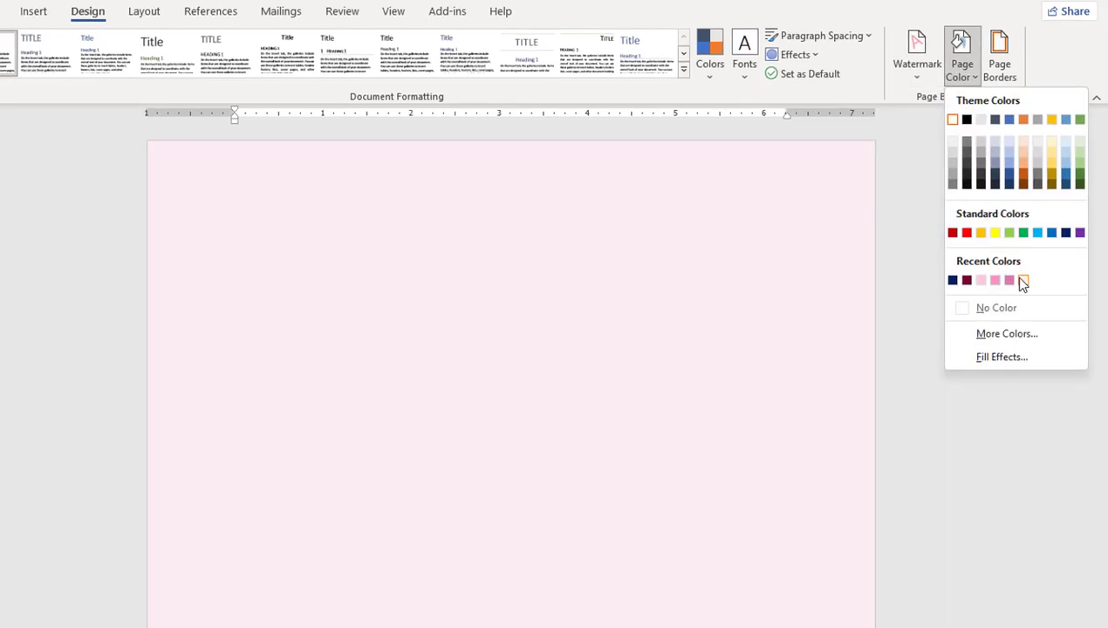
click(1023, 282)
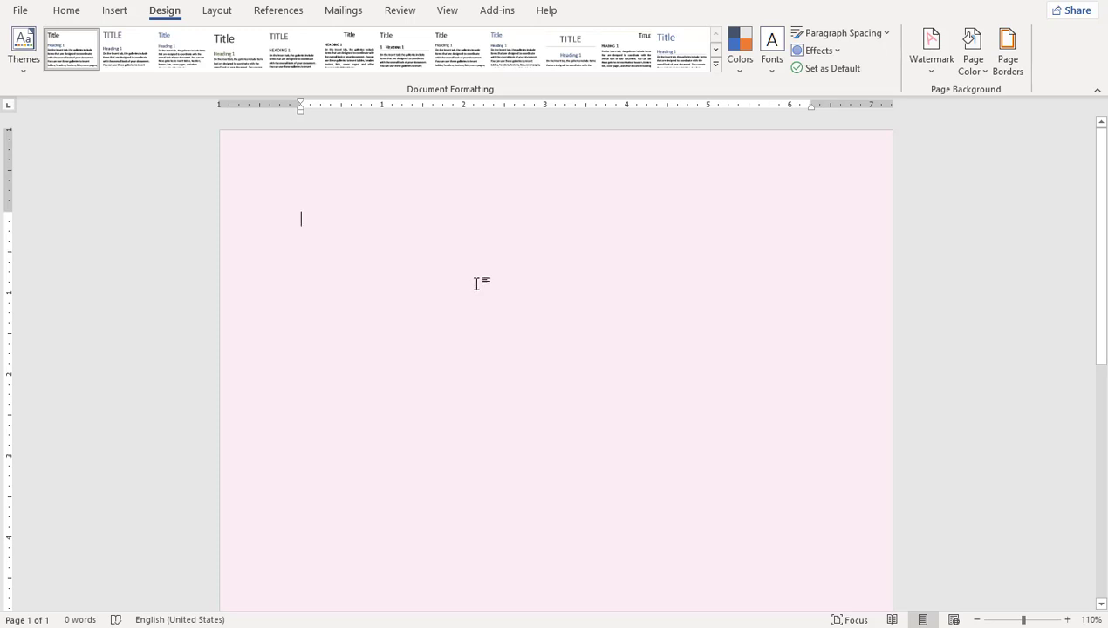
Step: Draw an 11.77 by 3 inch rectangle in the page's top-left corner
click(114, 10)
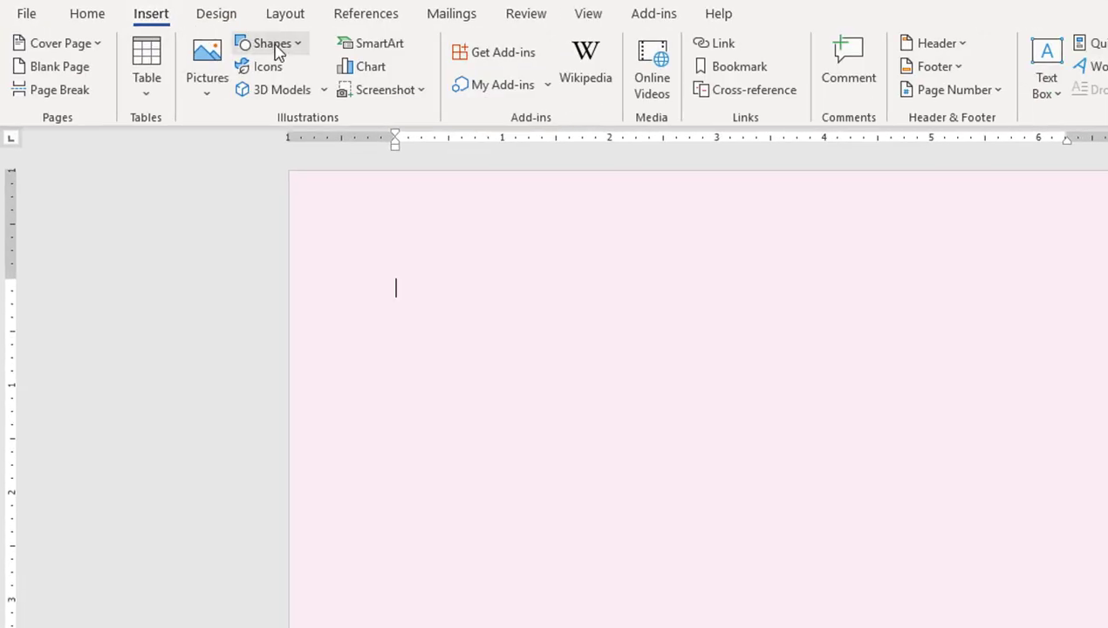
click(278, 46)
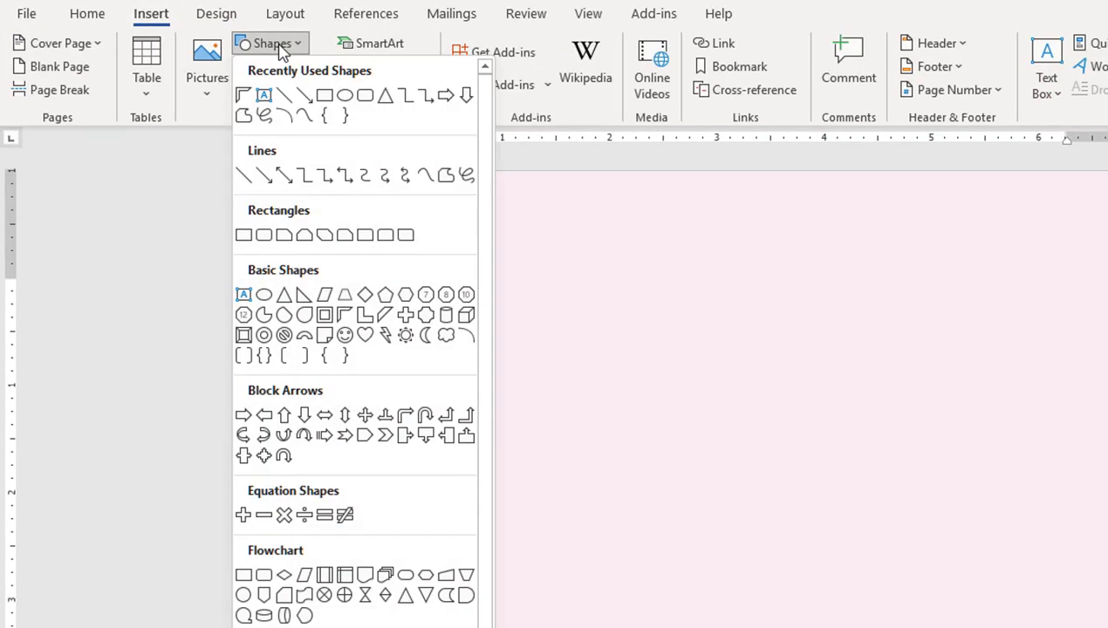
click(332, 99)
drag(329, 212, 553, 504)
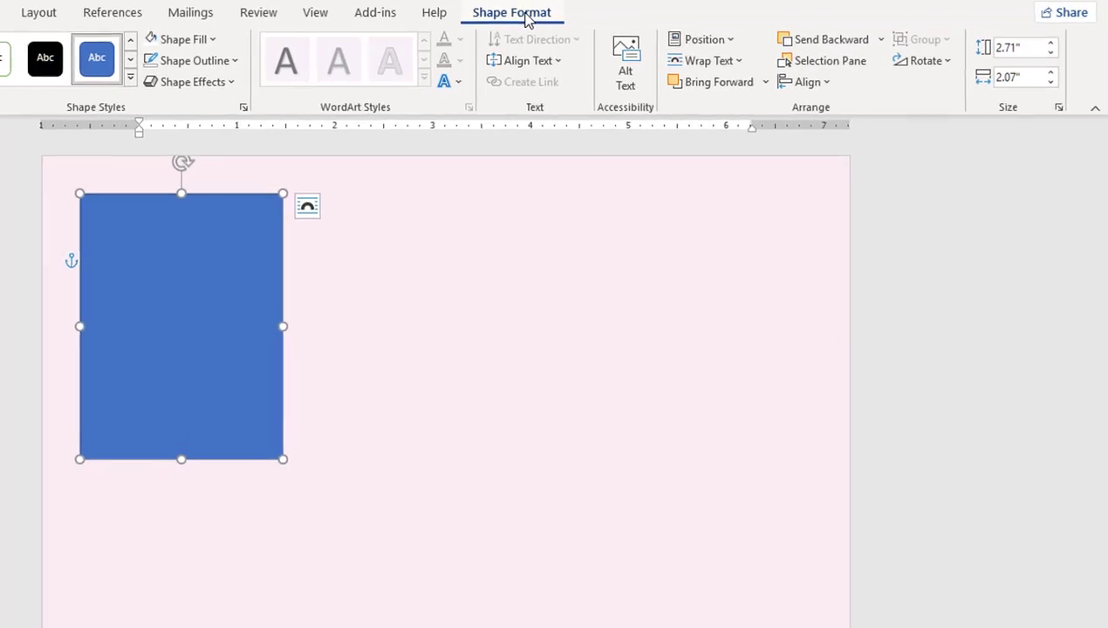
click(1028, 51)
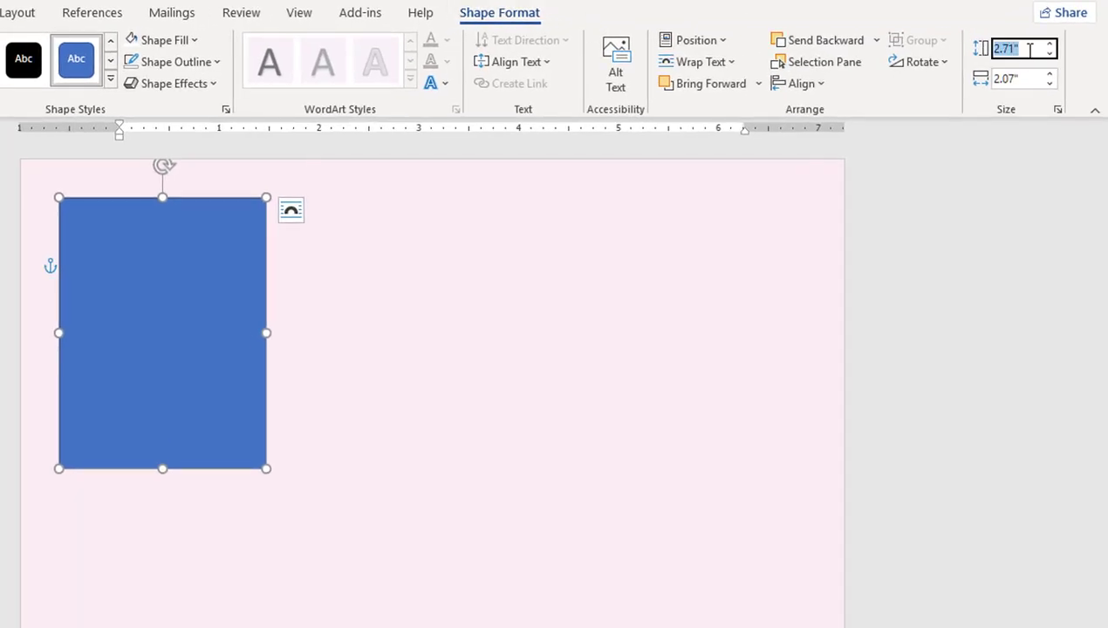
text(11.77)
key(Tab)
text(3)
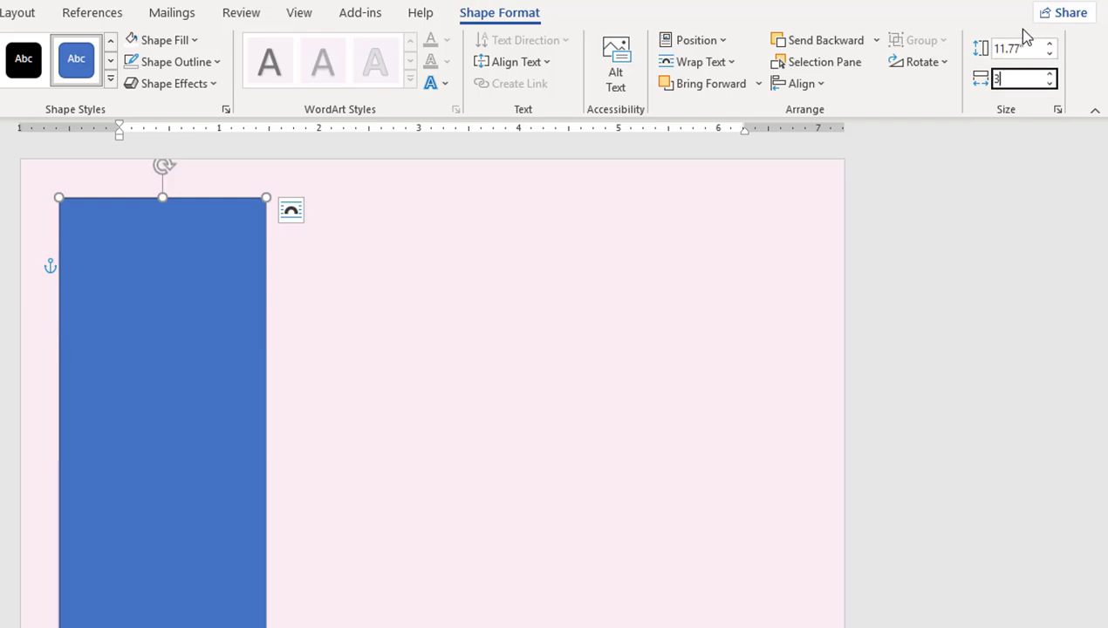
key(Return)
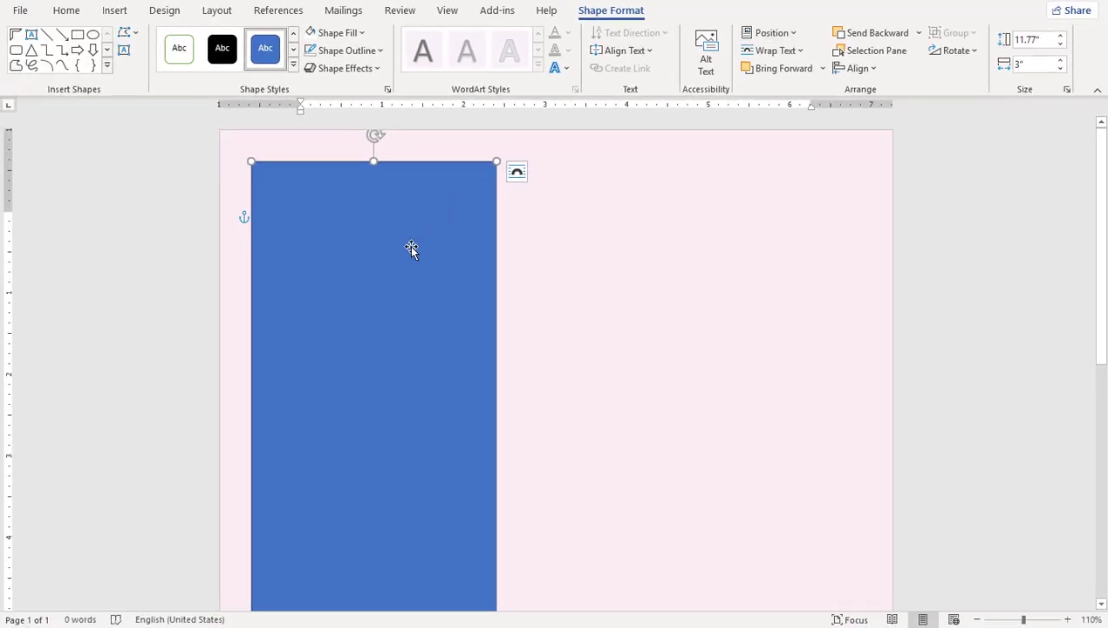
drag(410, 250, 378, 203)
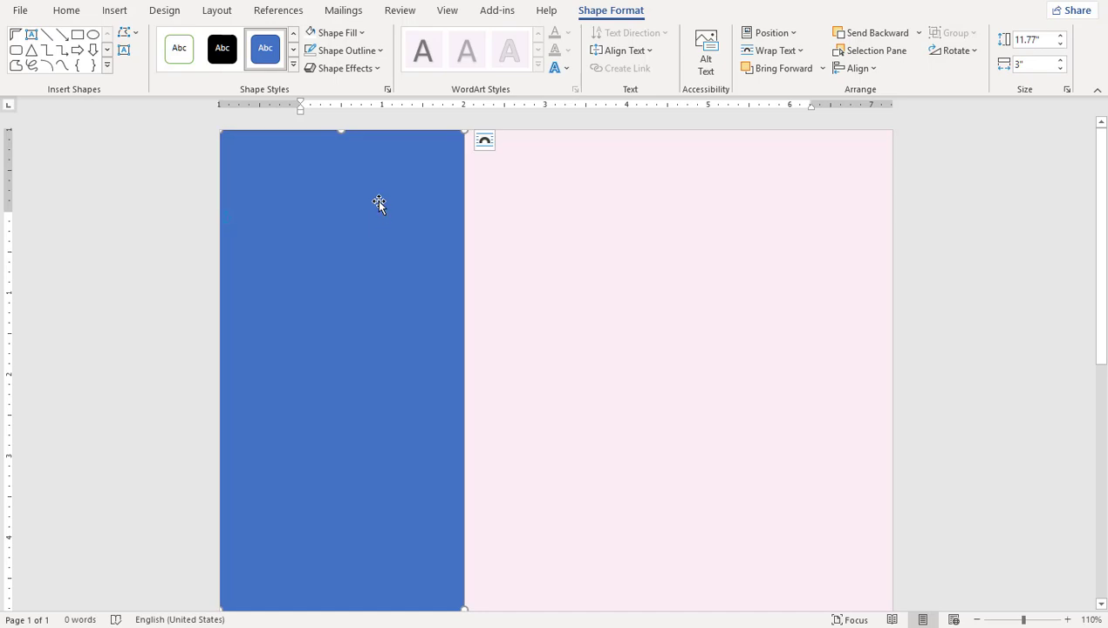
Step: Fill the rectangle with pink and remove its outline
click(340, 35)
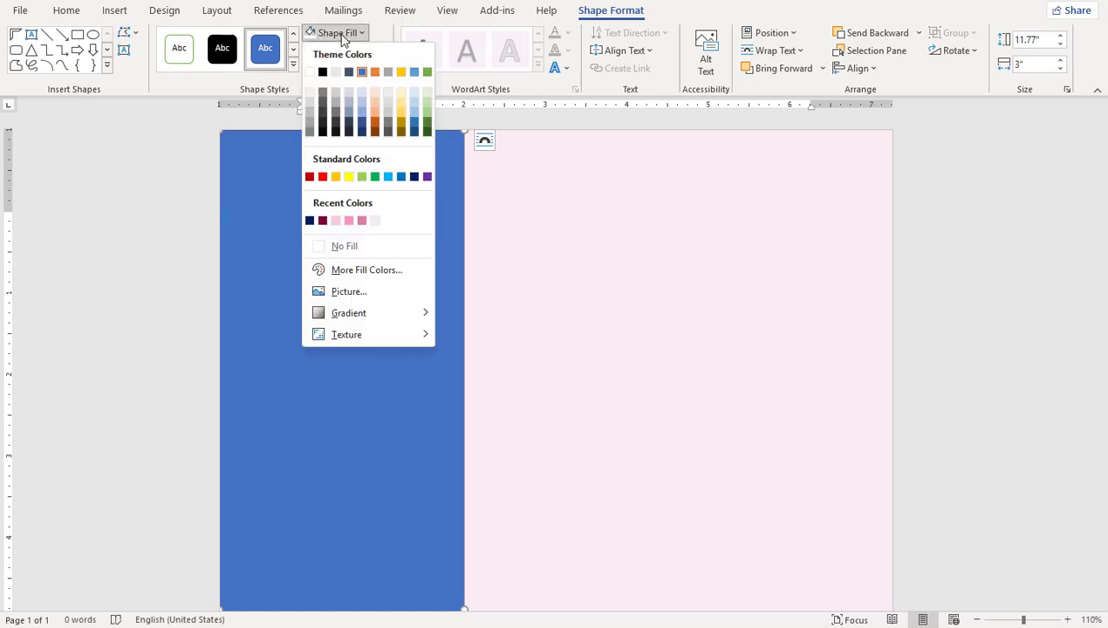
click(361, 221)
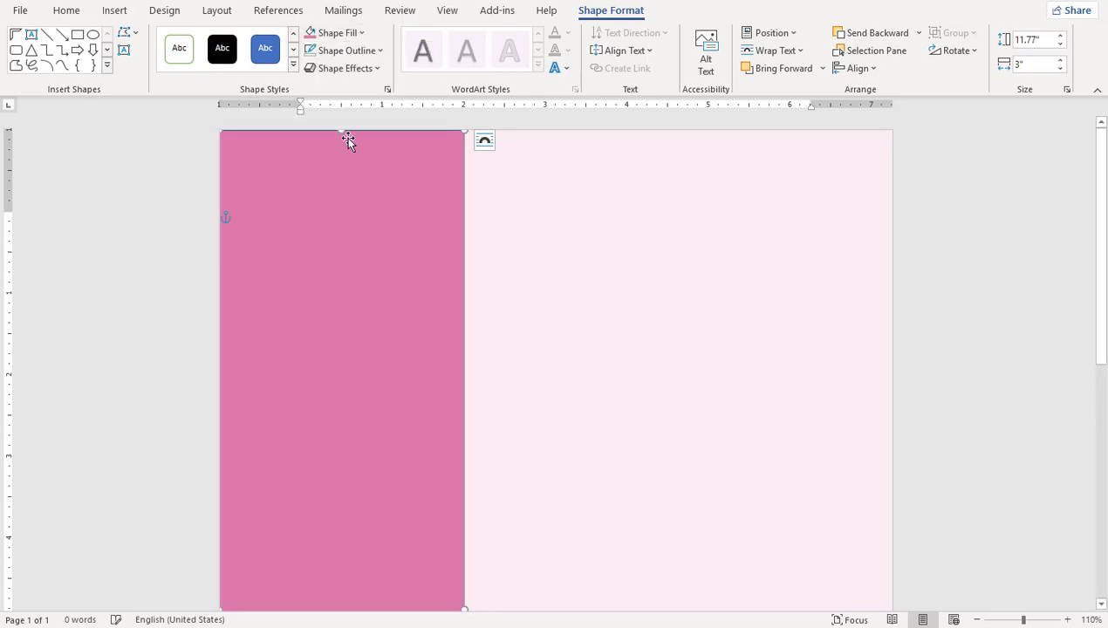
click(330, 52)
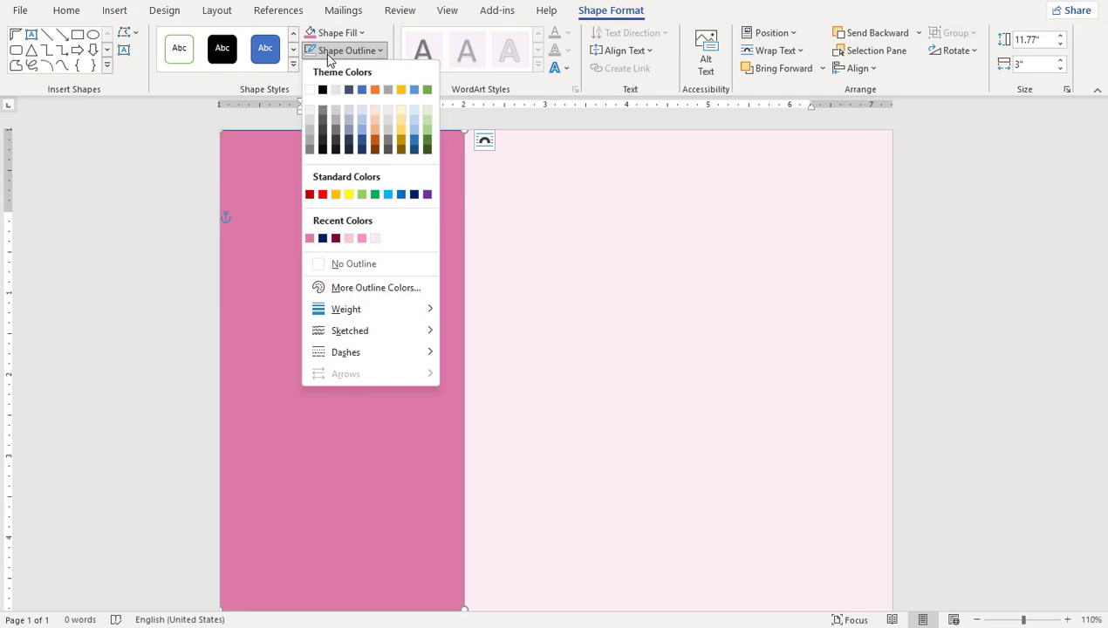
click(339, 265)
click(608, 213)
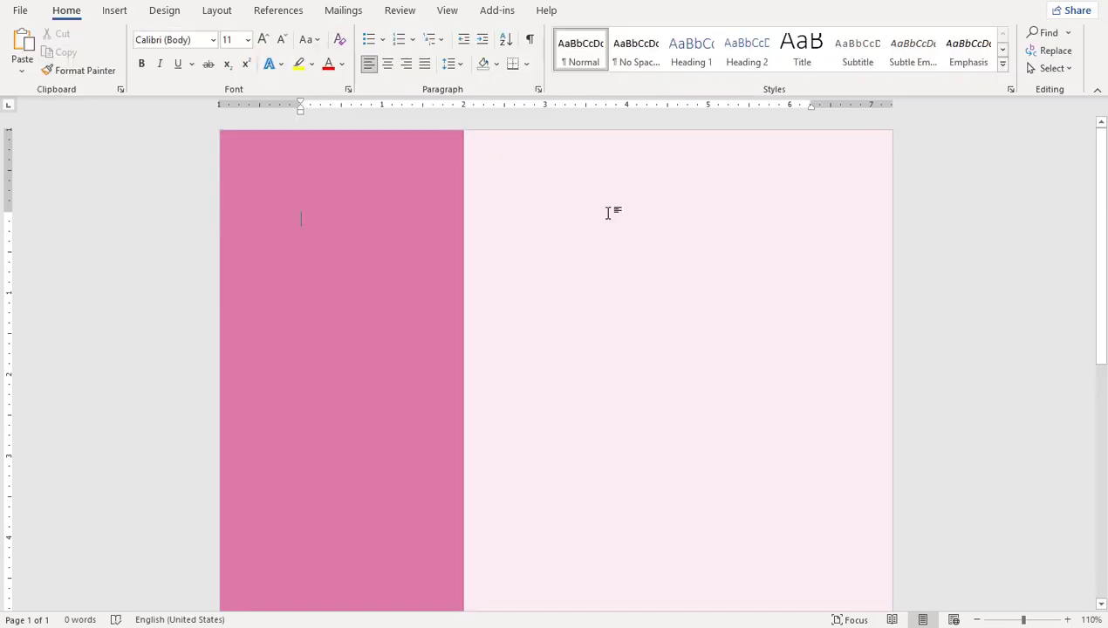
click(114, 10)
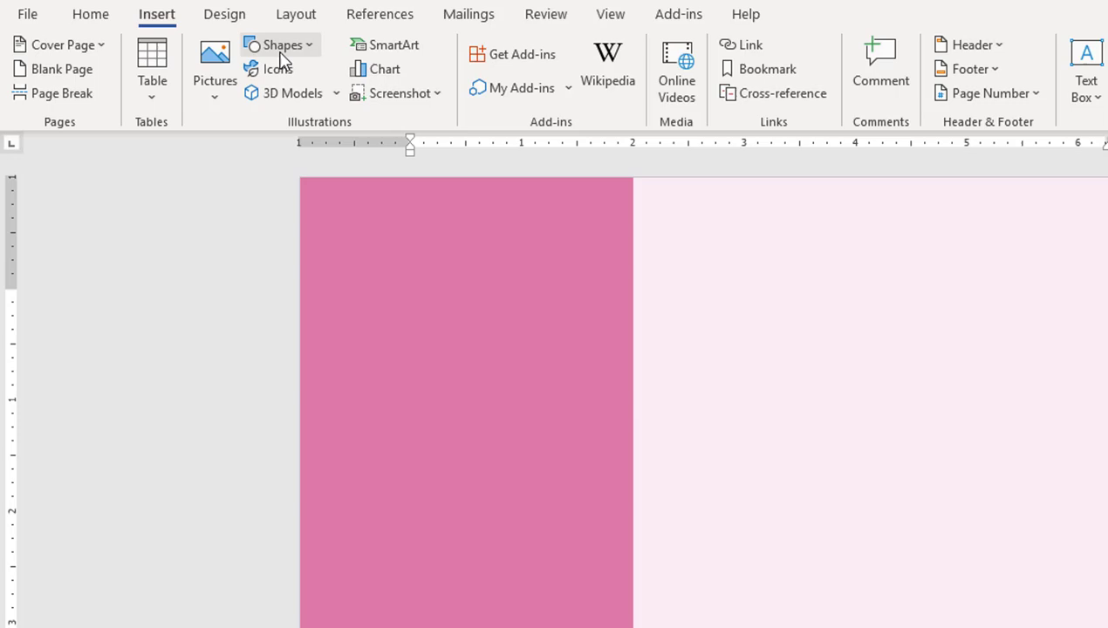
Step: Draw a horizontally flipped, 2.5-inch-wide half frame with thin bars in the top-right corner
click(283, 47)
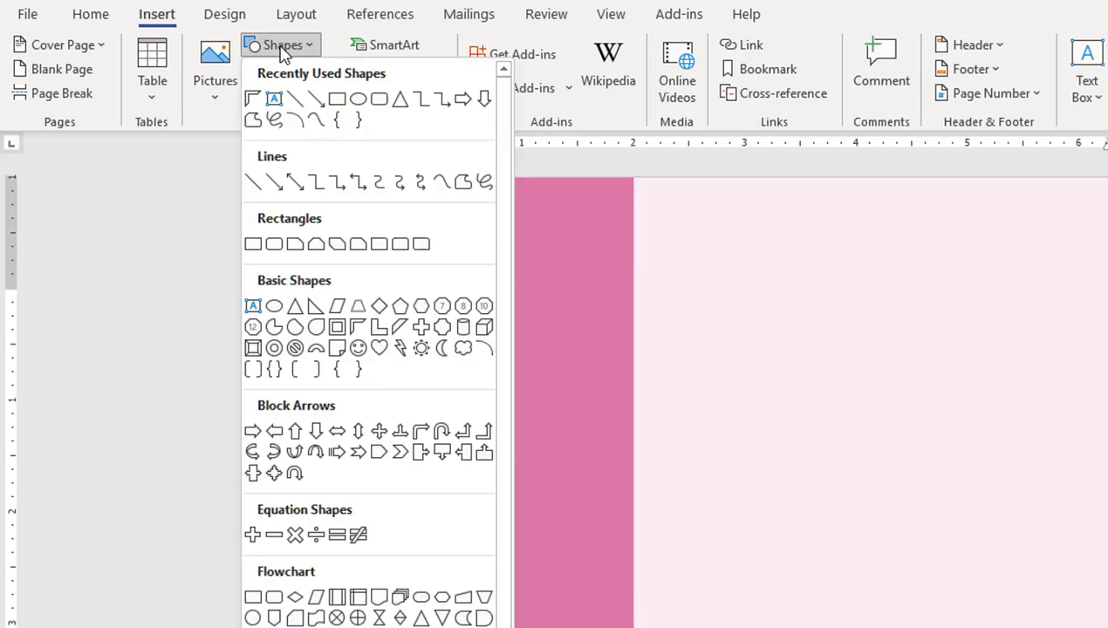
click(359, 332)
drag(766, 219, 965, 386)
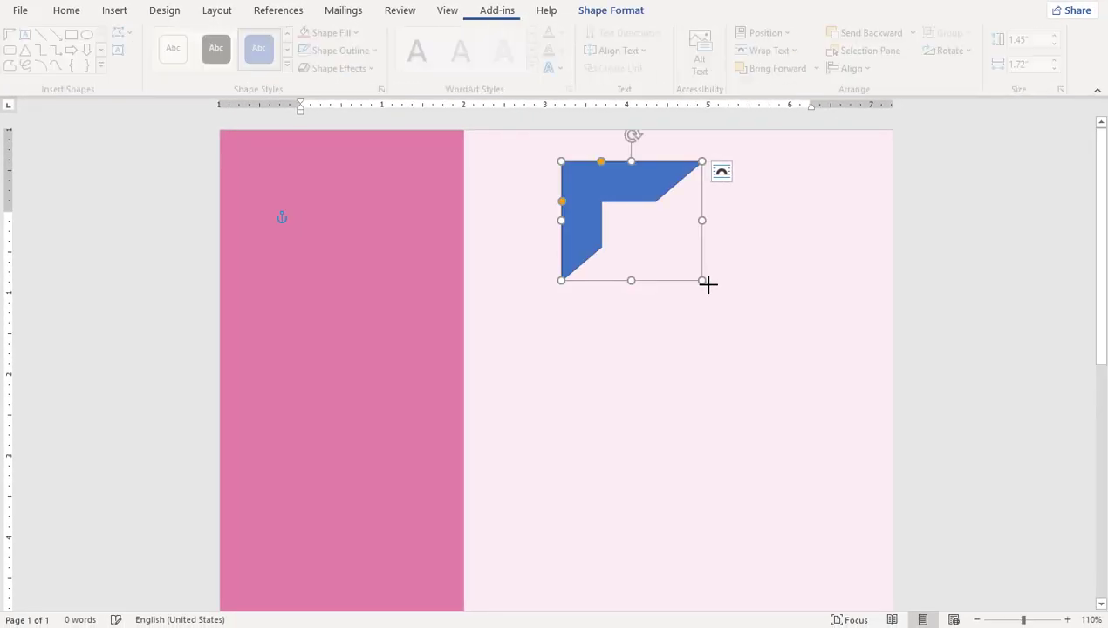
click(1042, 41)
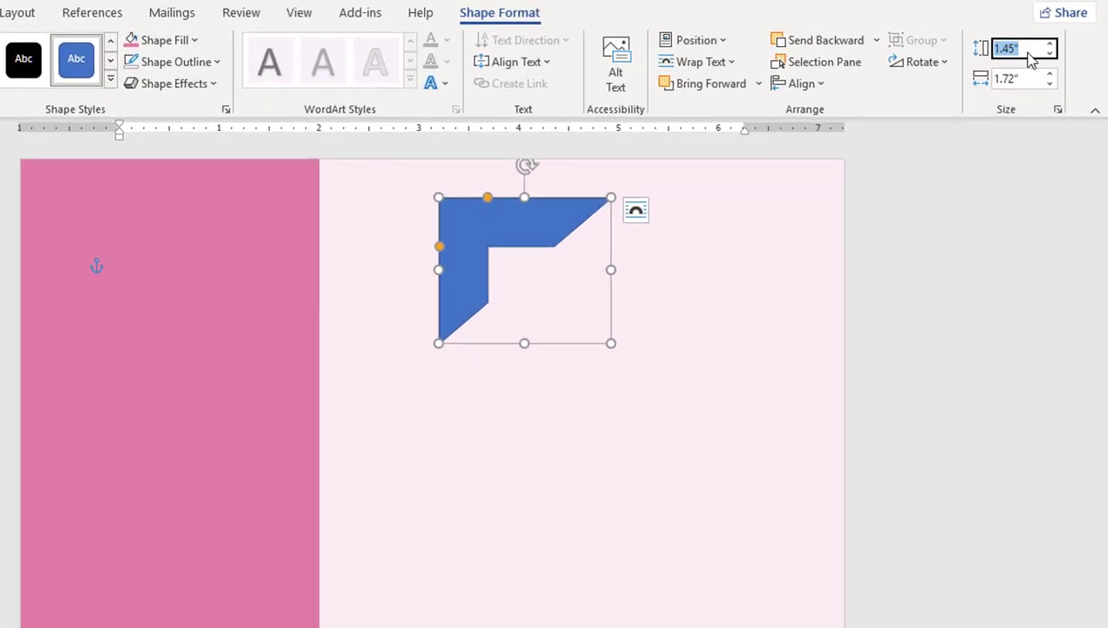
key(BackSpace)
key(Tab)
text(2.)
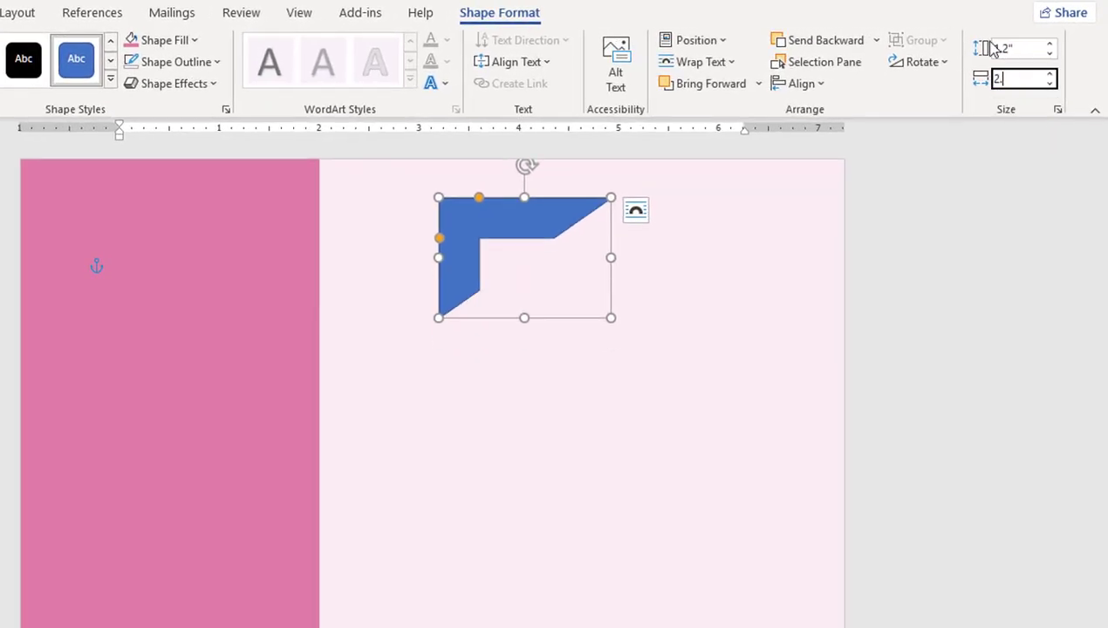
key(Return)
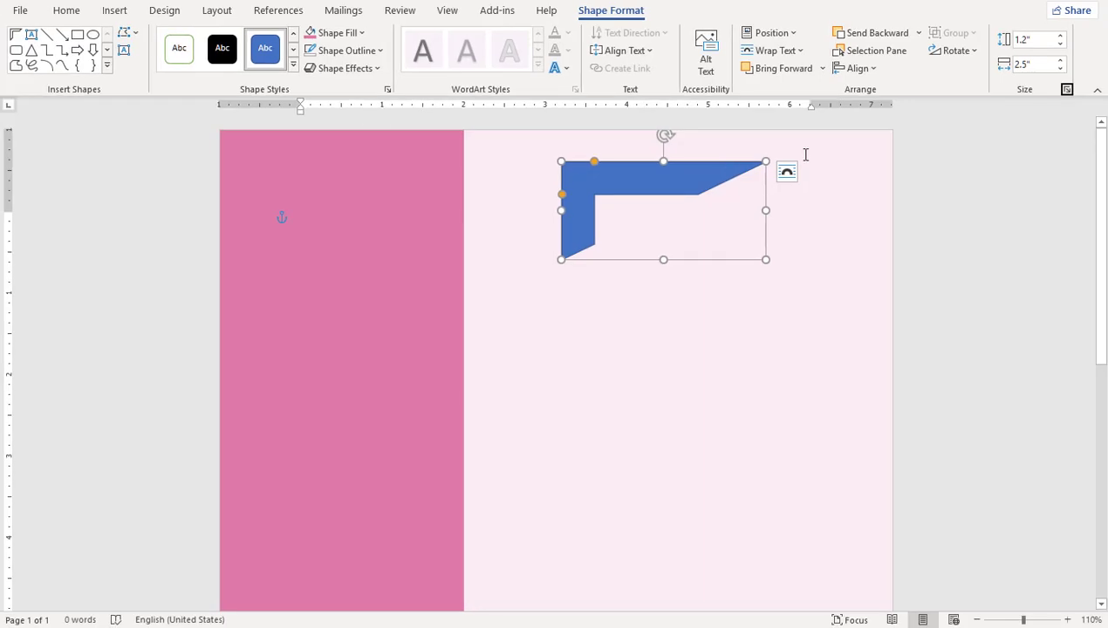
click(963, 51)
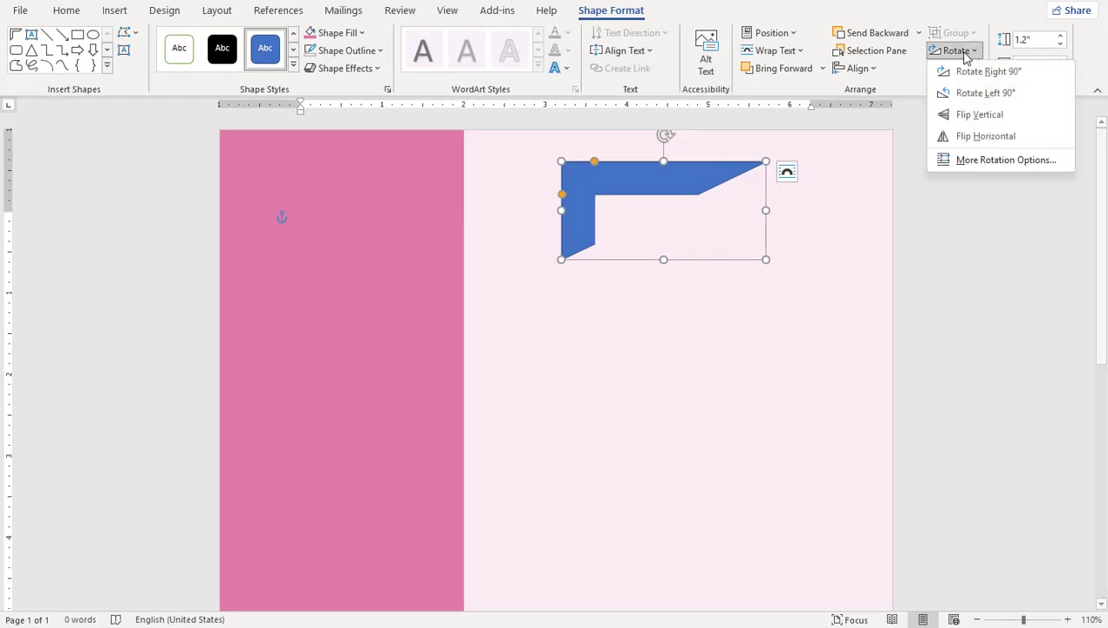
click(984, 140)
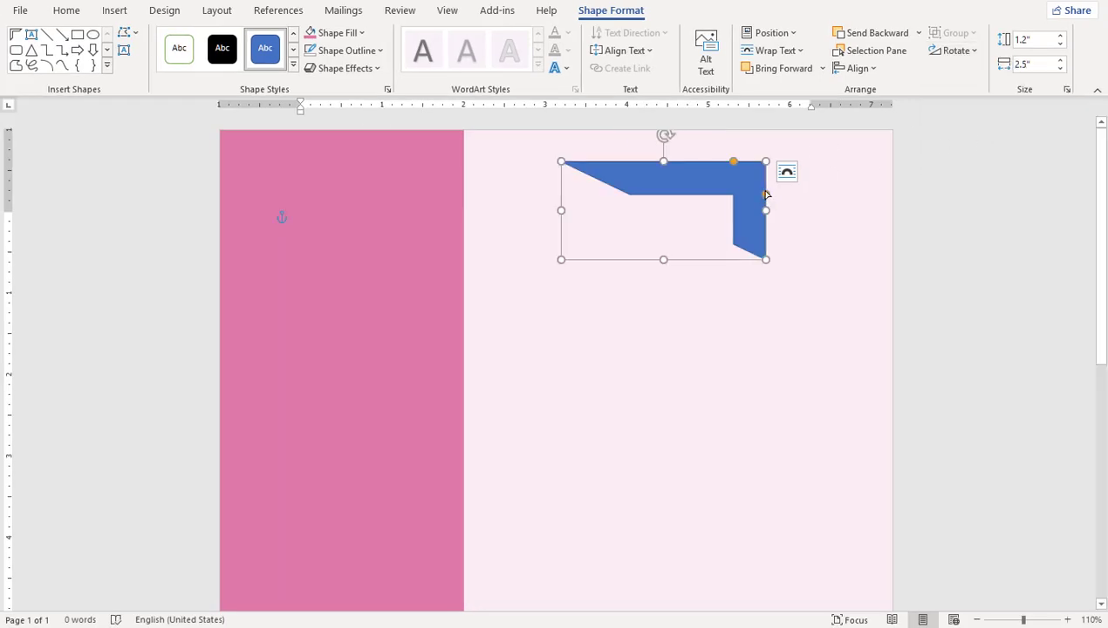
drag(765, 193, 855, 145)
Step: Fill the half frame with light pink and remove its outline
click(336, 34)
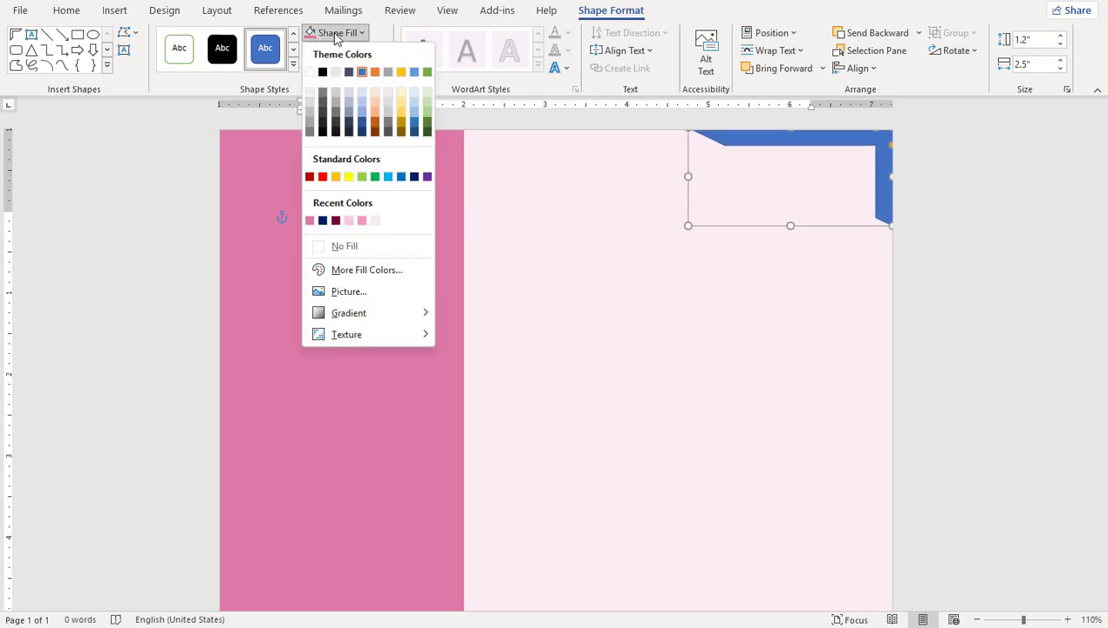
click(349, 221)
click(336, 53)
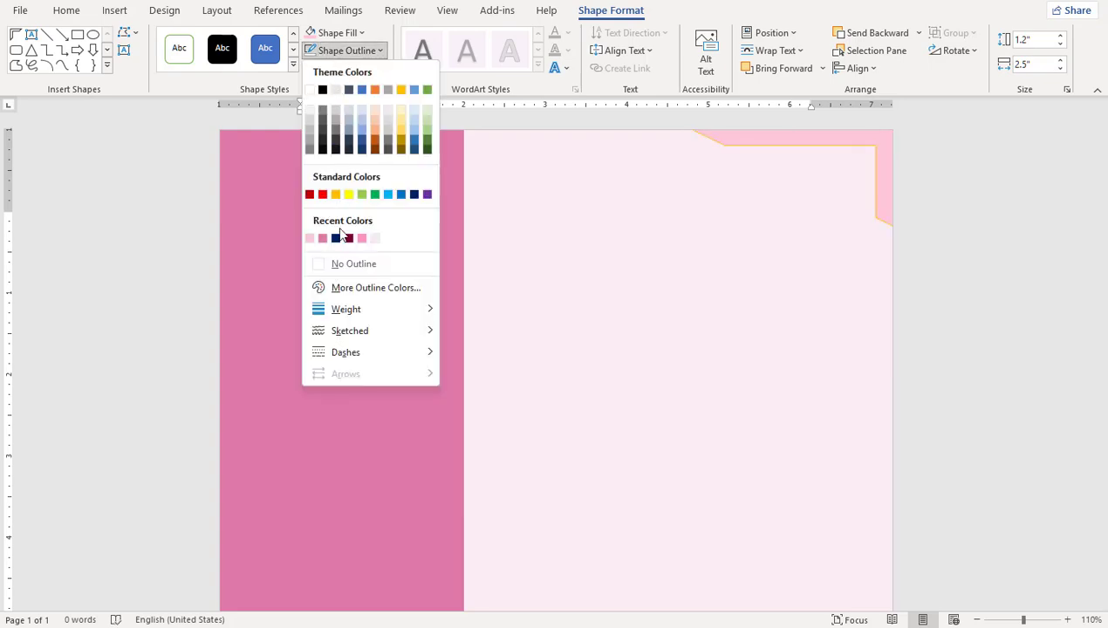
click(349, 264)
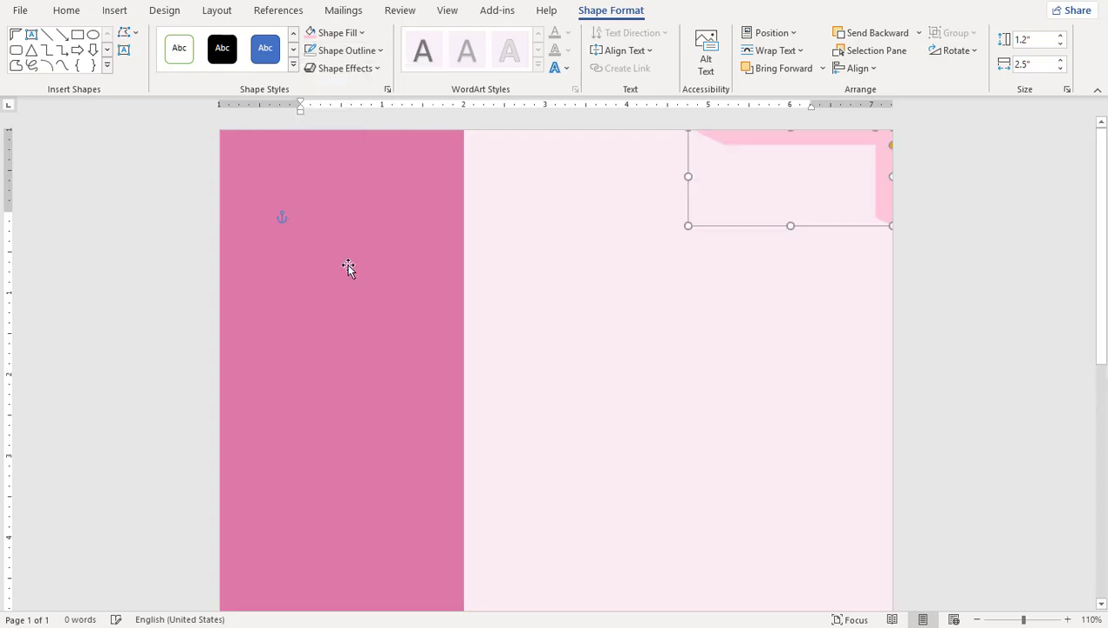
click(575, 302)
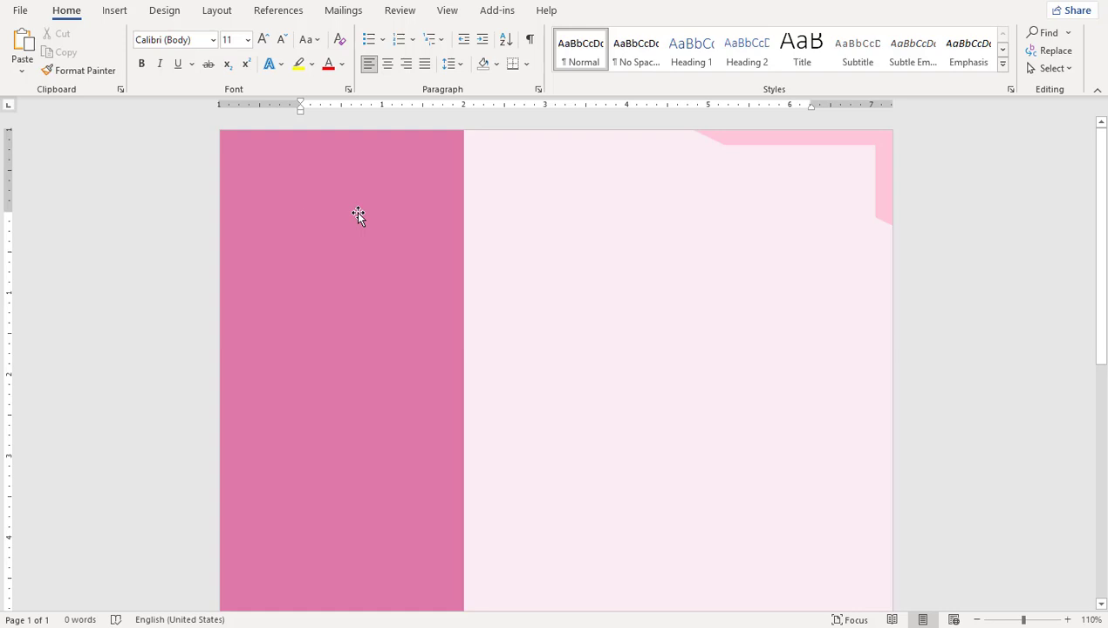
Step: Draw a 1.8 by 1.8 inch circle at the top of the sidebar
click(115, 12)
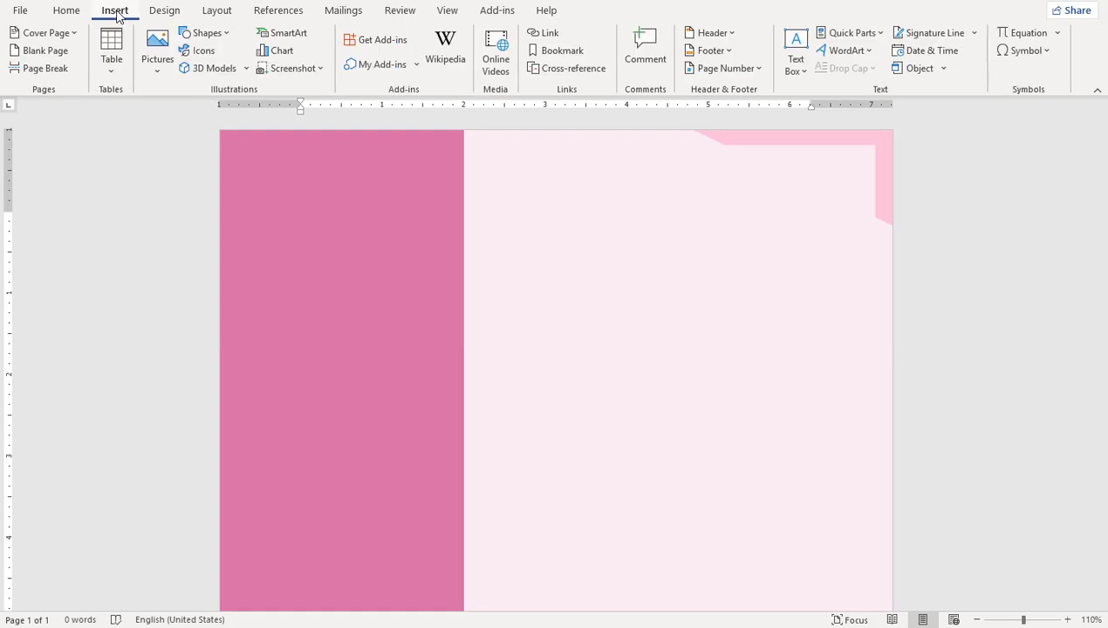
click(213, 37)
click(261, 74)
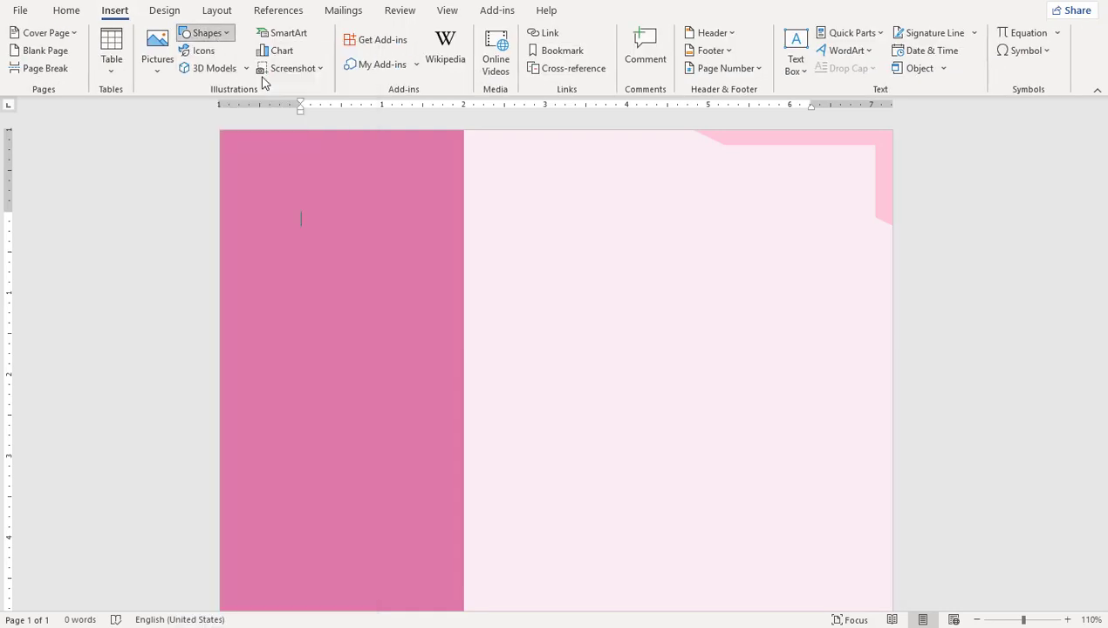
drag(281, 180, 421, 334)
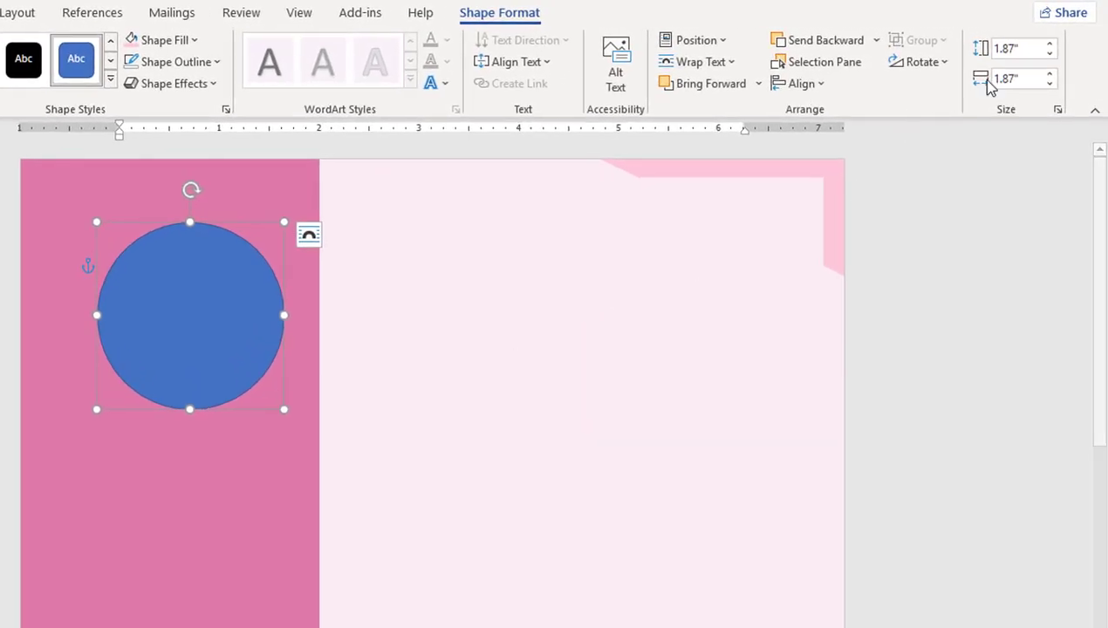
click(1026, 42)
text(1.8)
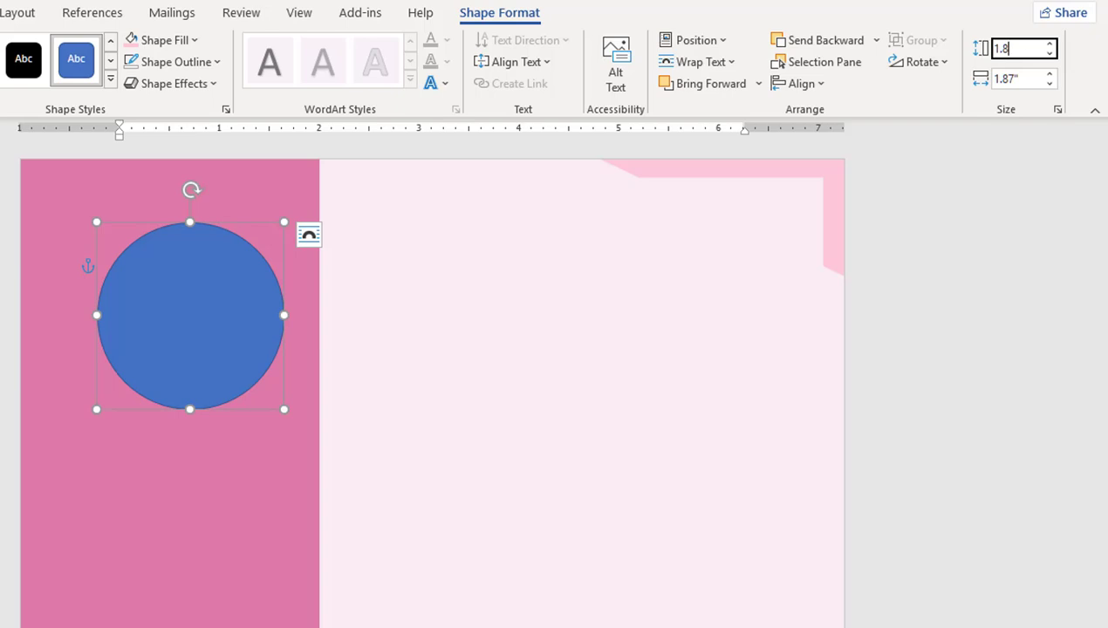
key(Tab)
text(1.8)
key(Return)
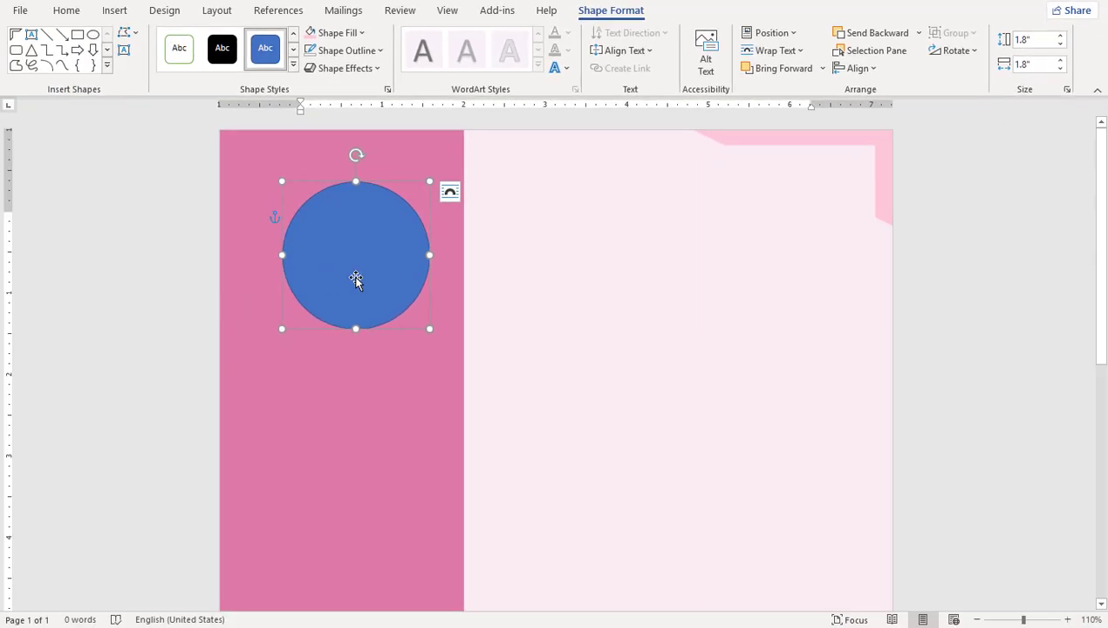
drag(356, 279, 341, 266)
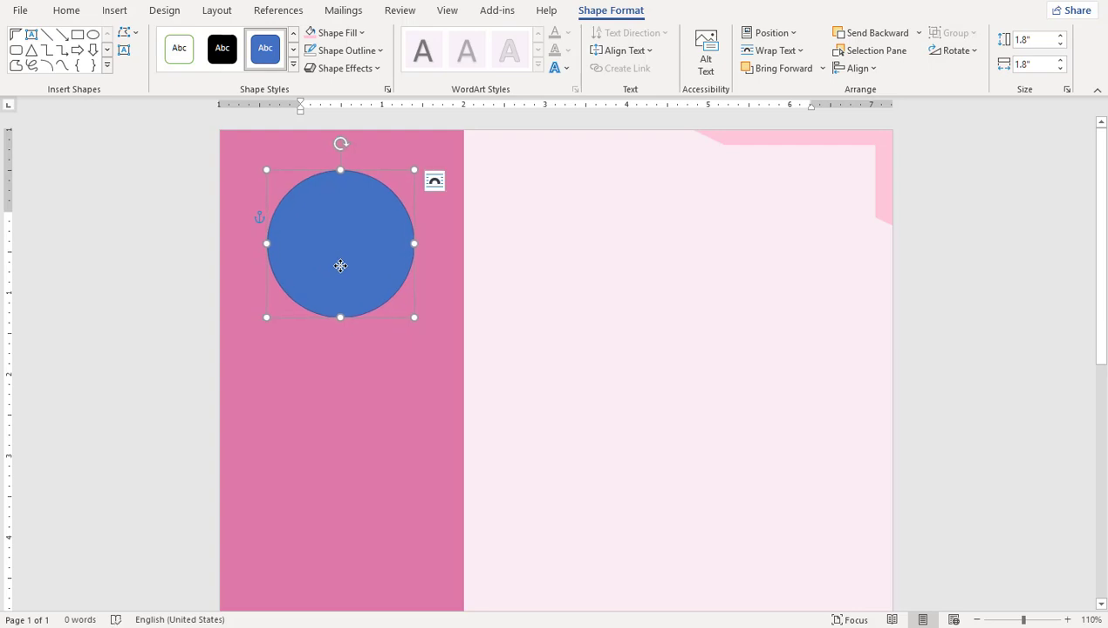
Step: Fill the circle with the Photo picture file
click(339, 37)
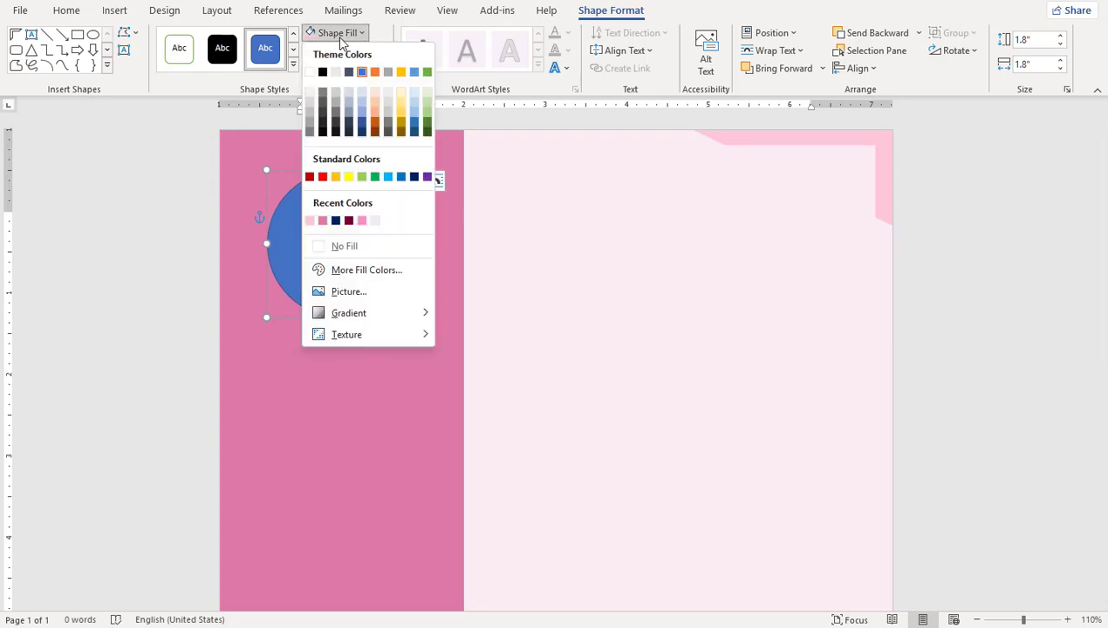
click(367, 290)
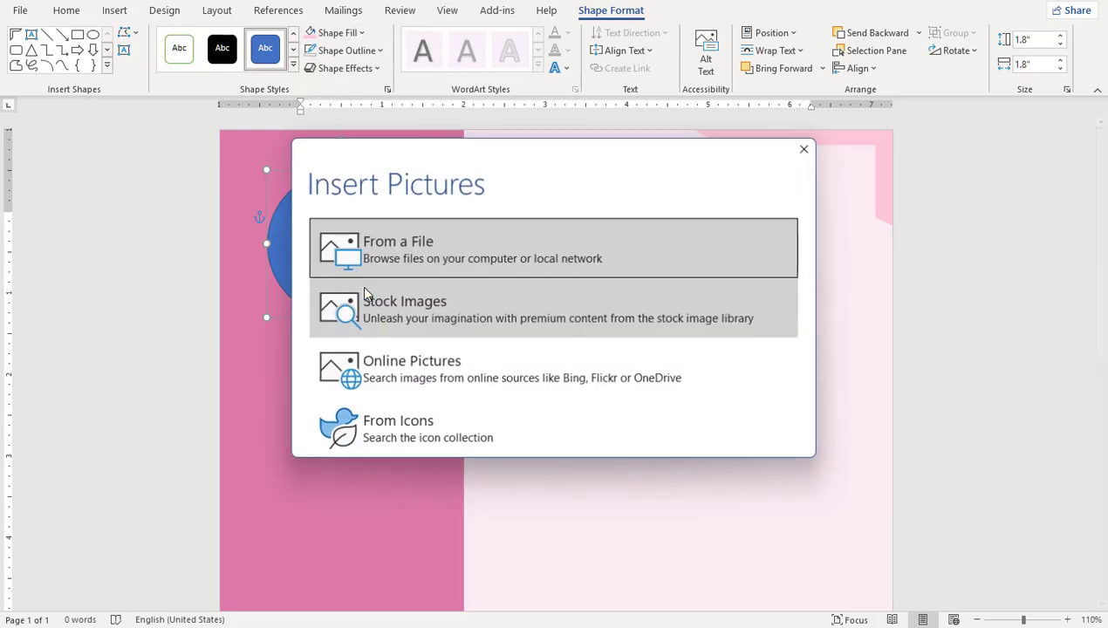
click(460, 254)
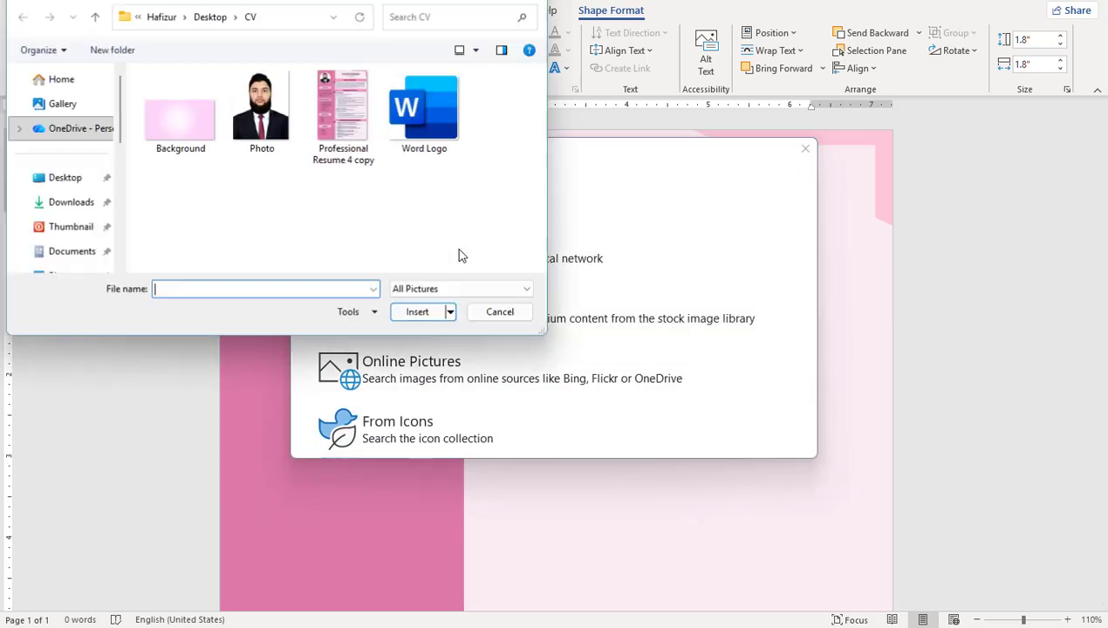
click(260, 109)
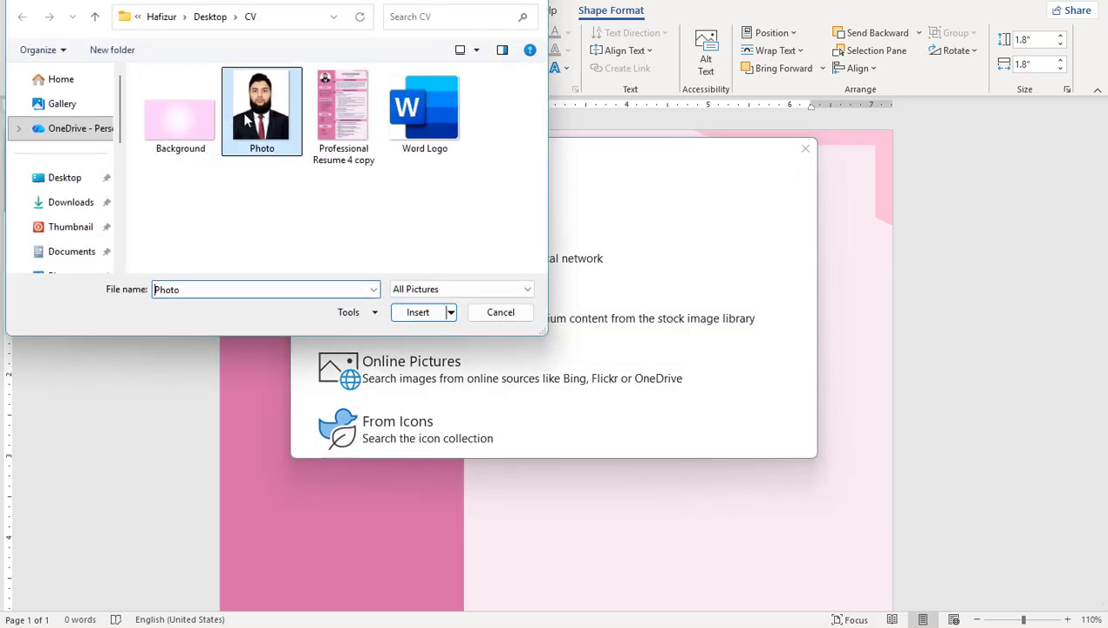
click(417, 312)
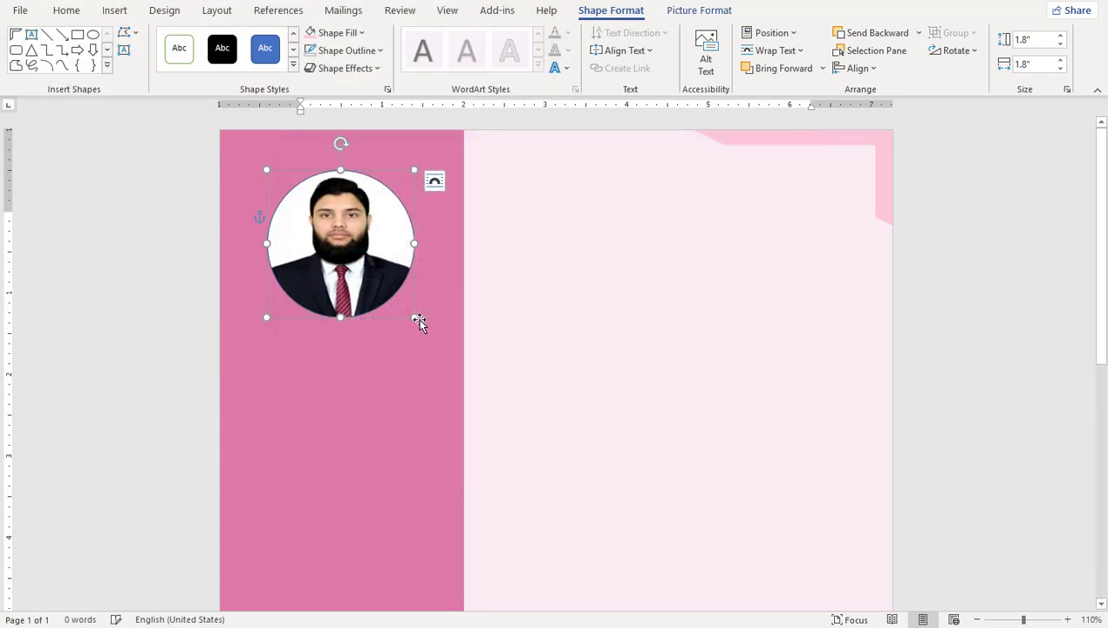
Step: Give the photo circle a thick white outline
click(348, 51)
click(310, 90)
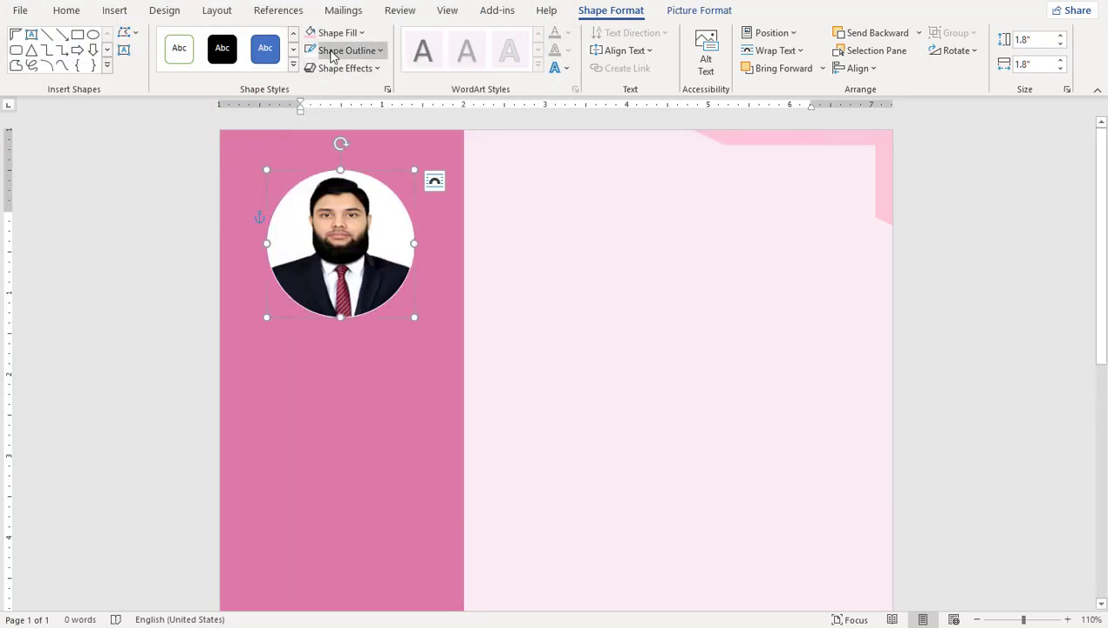
click(335, 51)
mouse_move(383, 315)
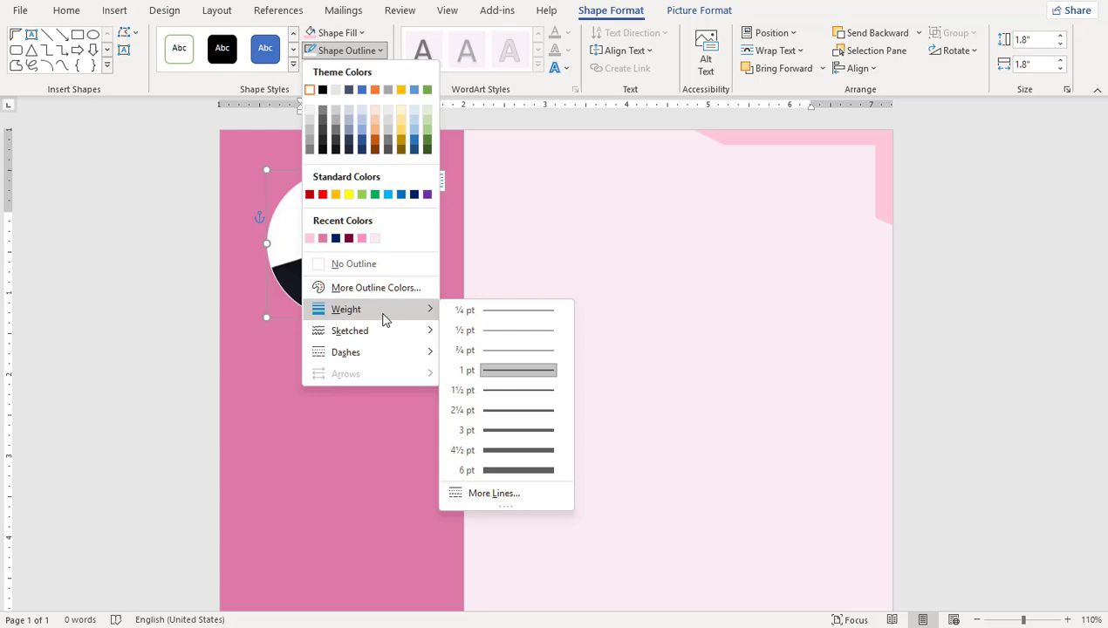
click(510, 431)
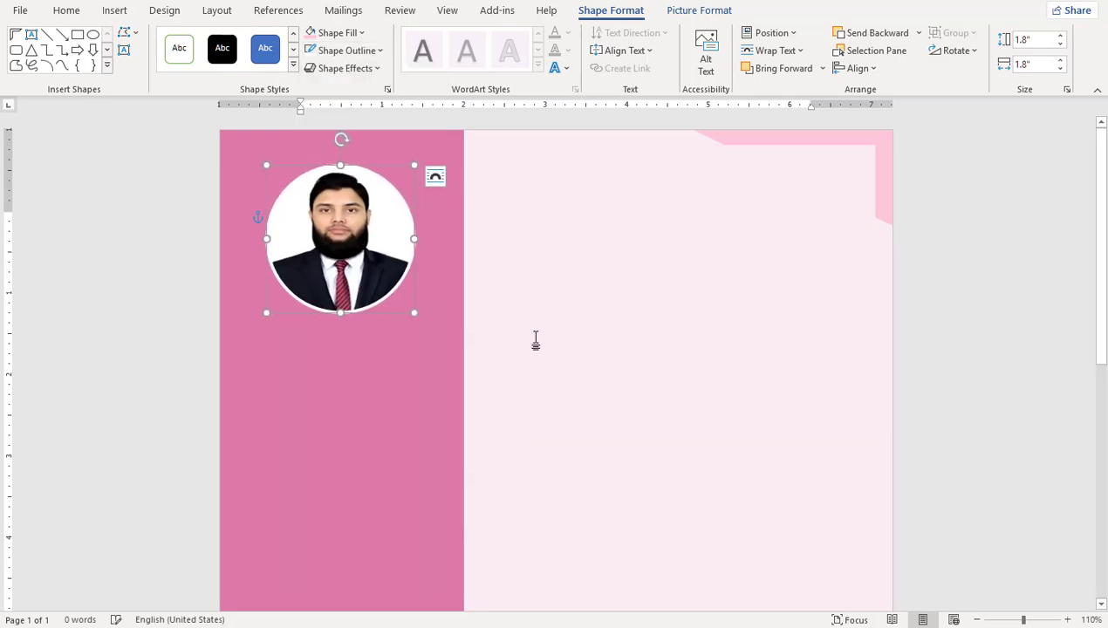
click(534, 339)
scroll(402, 334, down, 2)
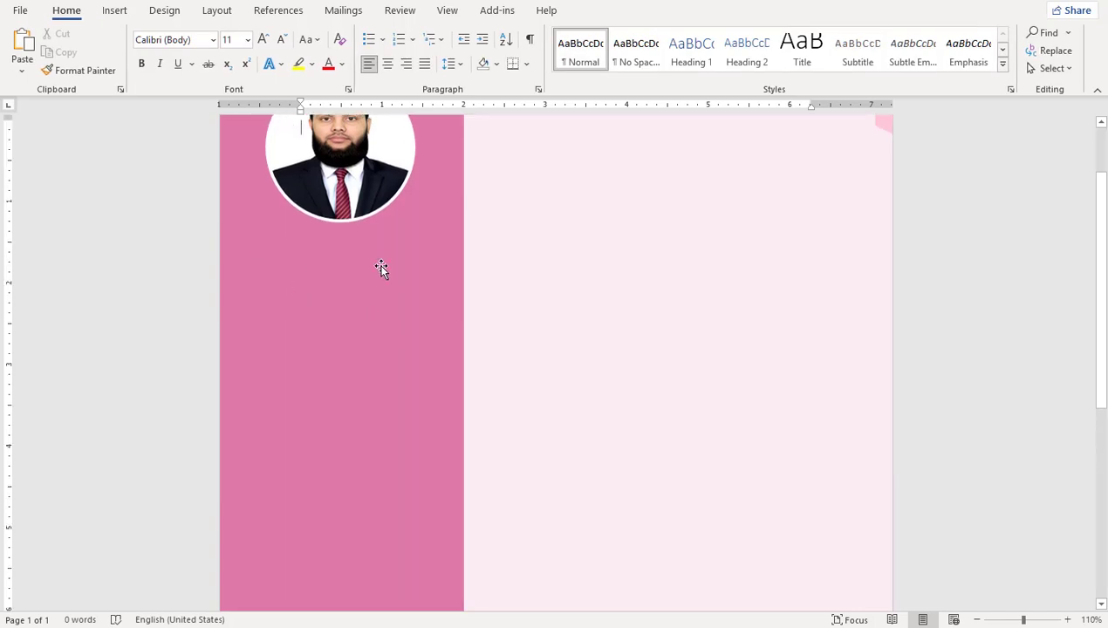
Step: Add a 0.4-inch-tall, borderless light pink rectangle below the photo
click(115, 17)
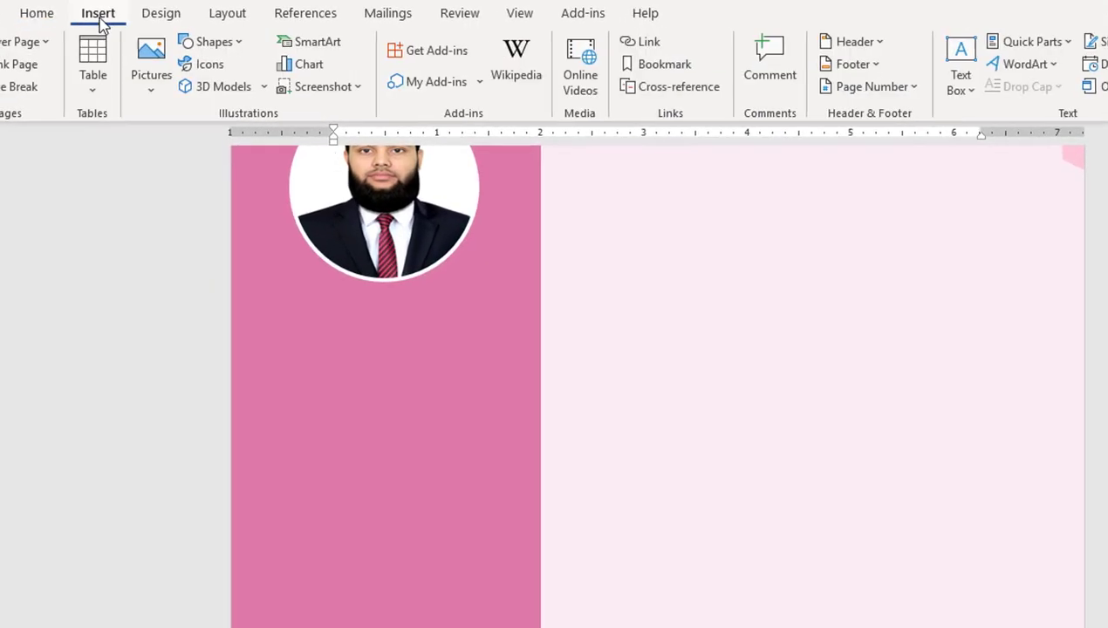
click(208, 42)
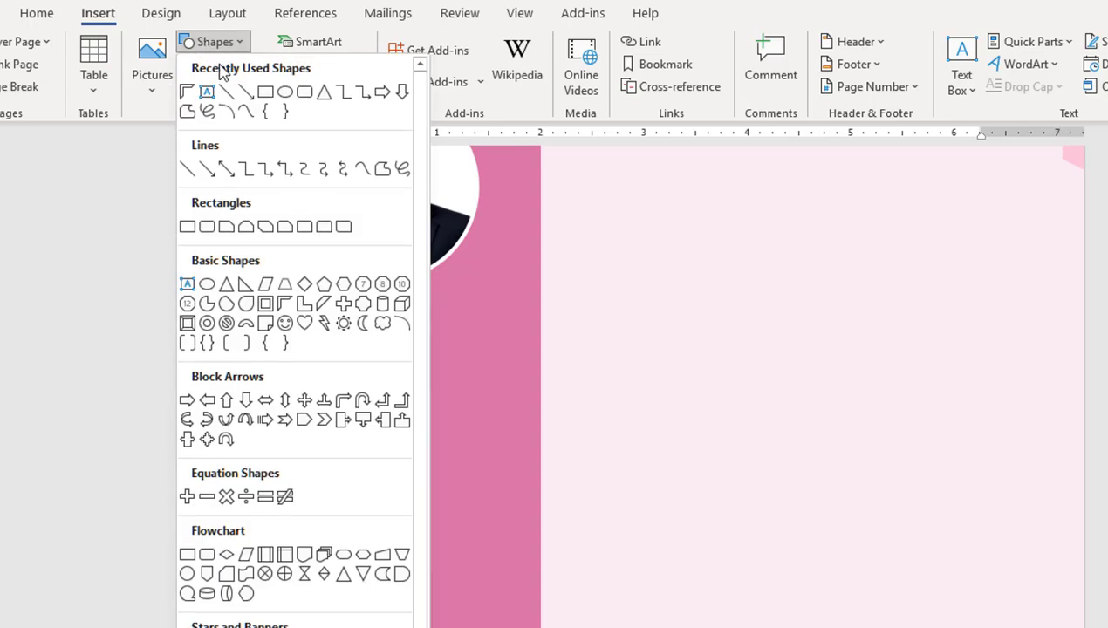
click(206, 92)
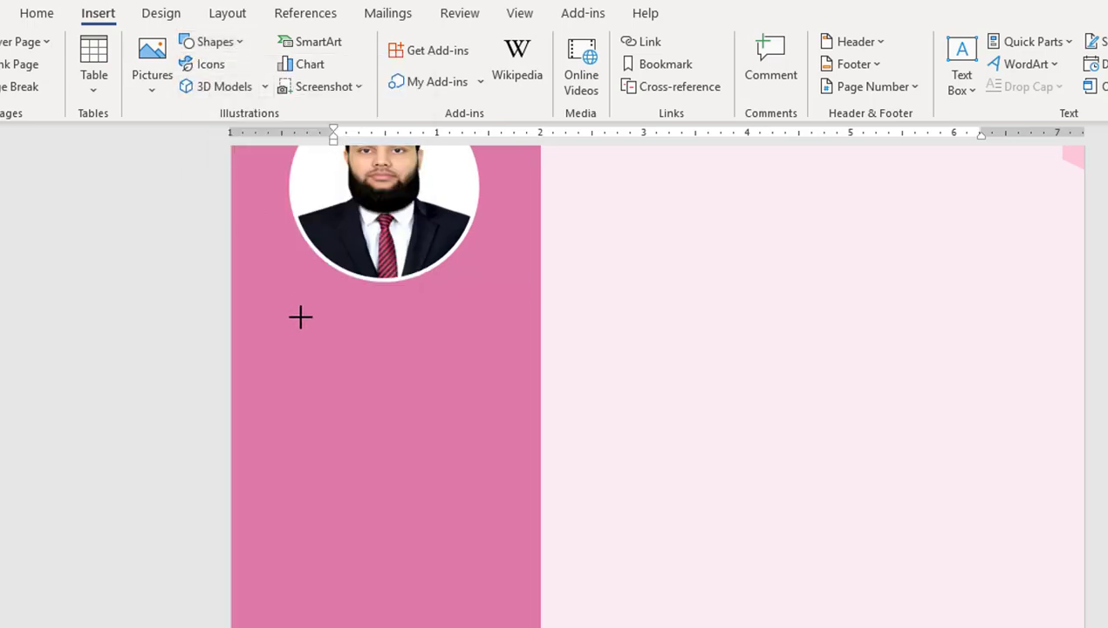
drag(291, 315, 479, 365)
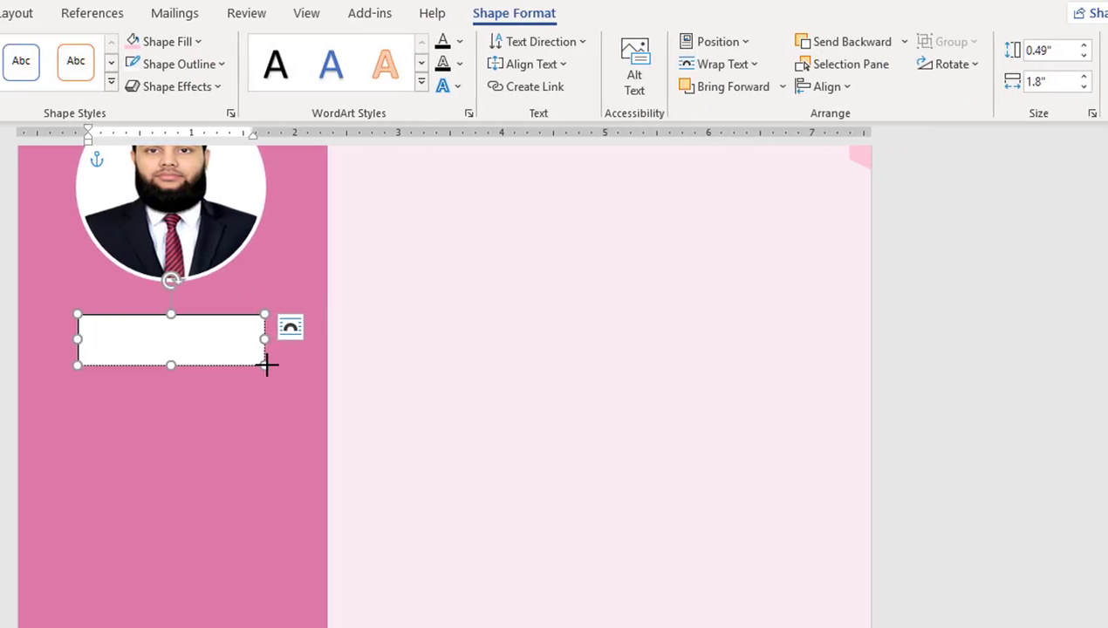
click(1051, 50)
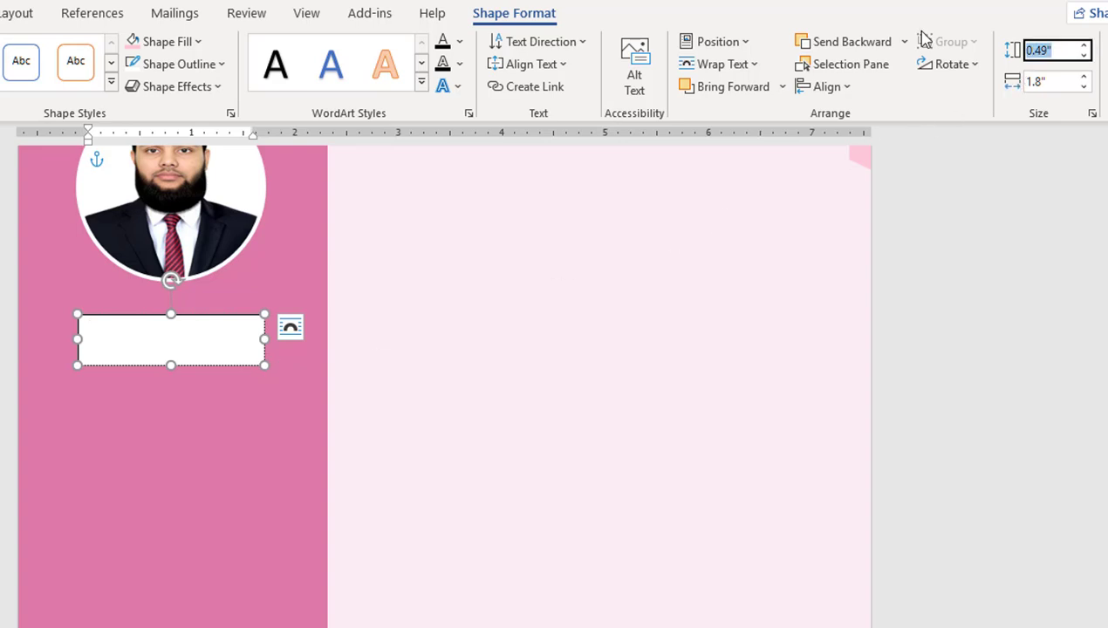
text(0.4)
key(Tab)
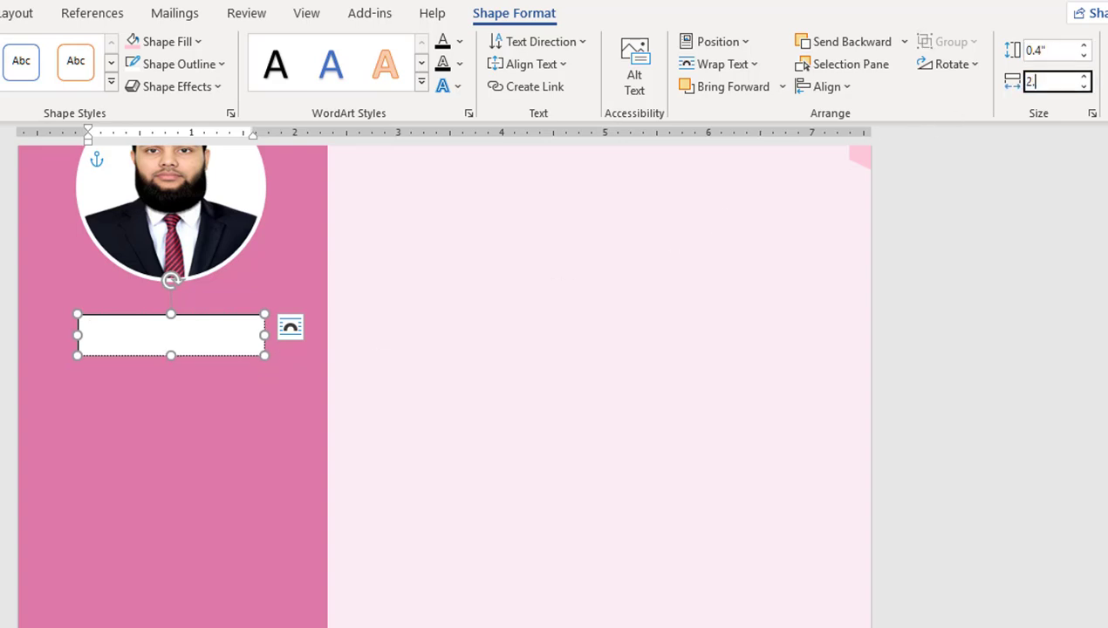
key(Return)
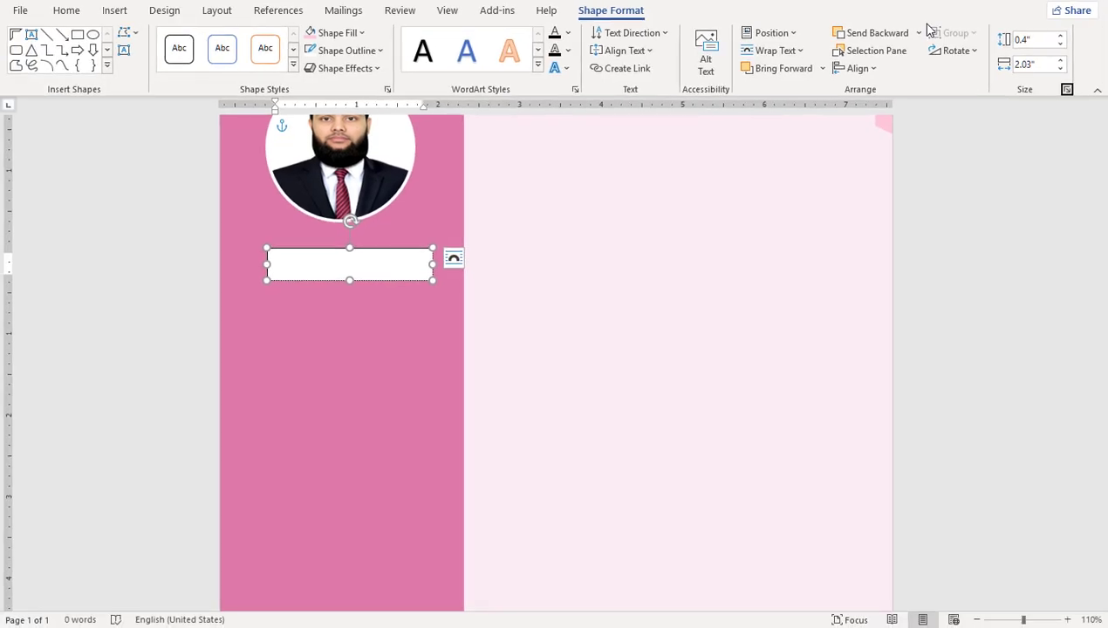
click(349, 53)
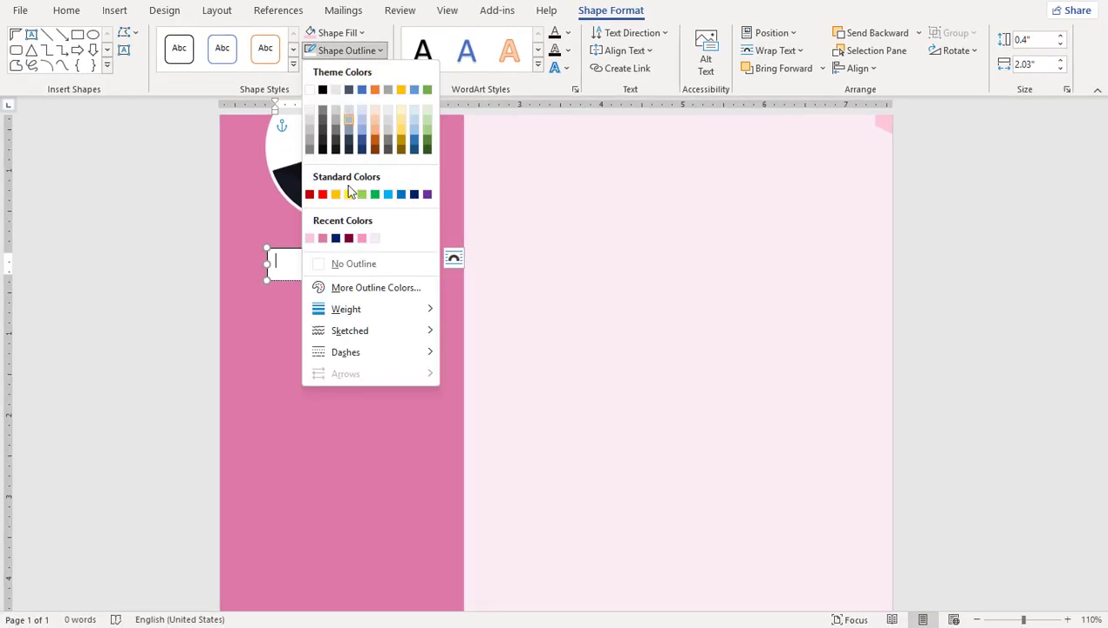
click(353, 263)
click(331, 33)
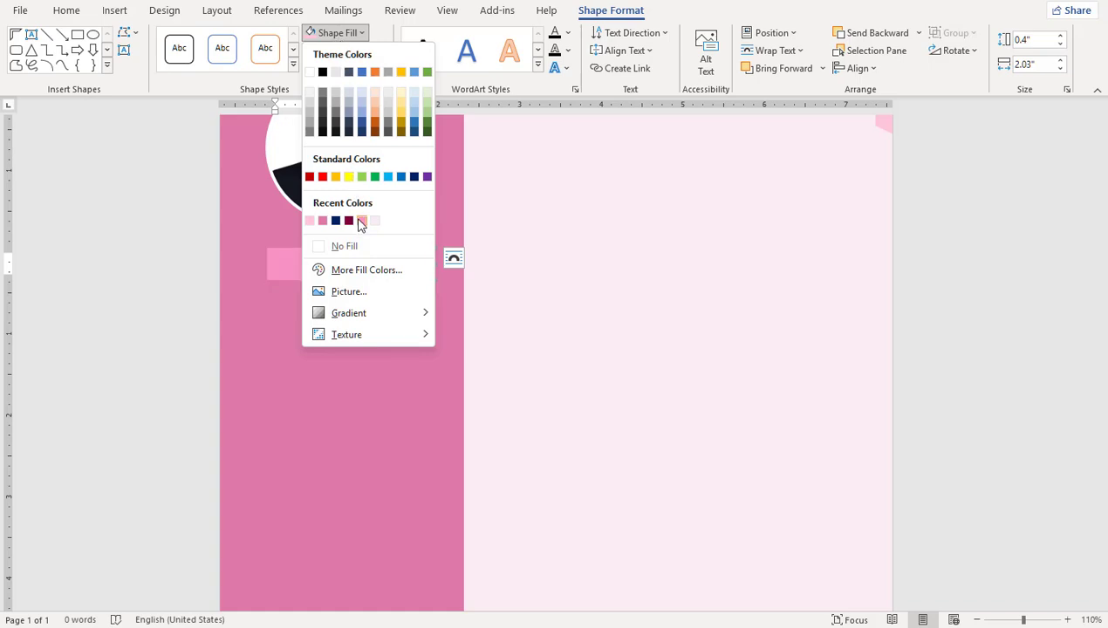
click(310, 221)
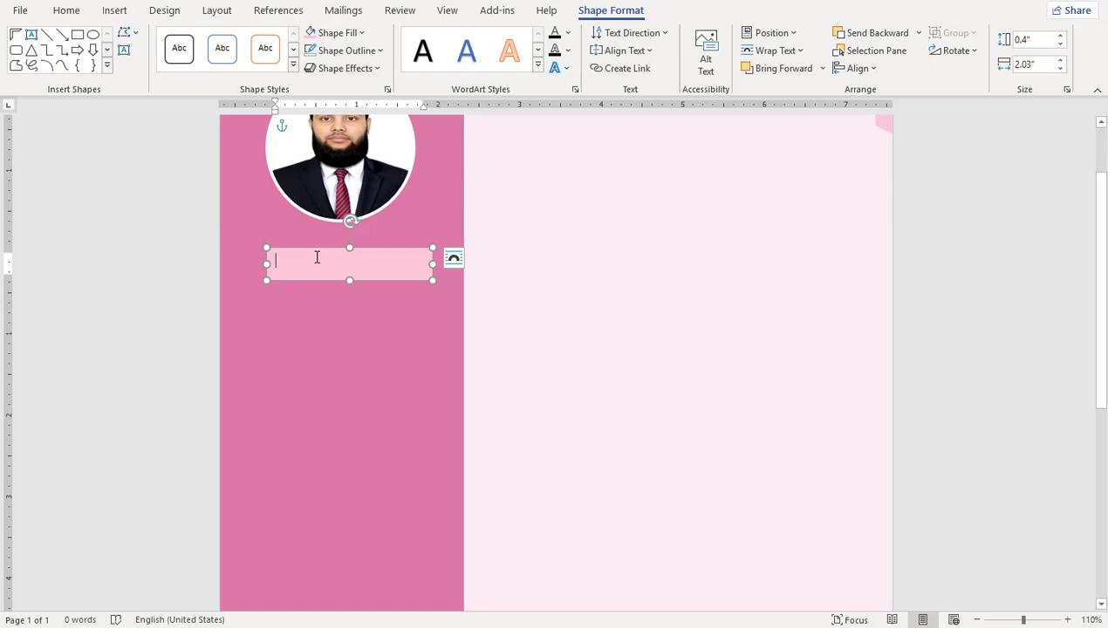
Step: Type CONTACT in the box as centred bold italic 16 pt, shifting the box slightly left
text(CONTACT)
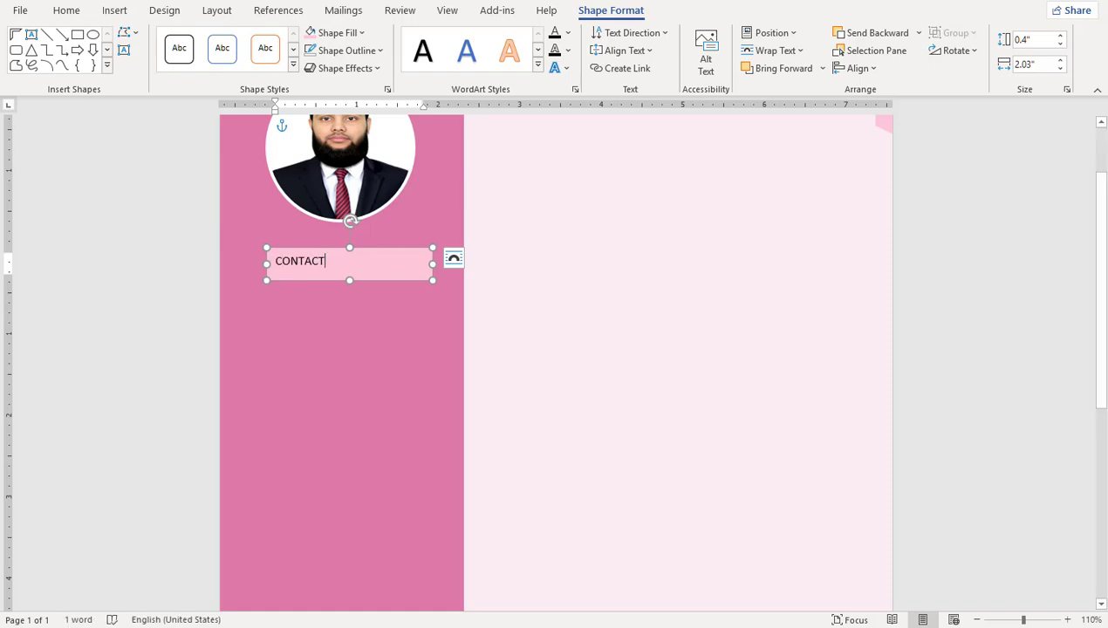
key(ctrl+a)
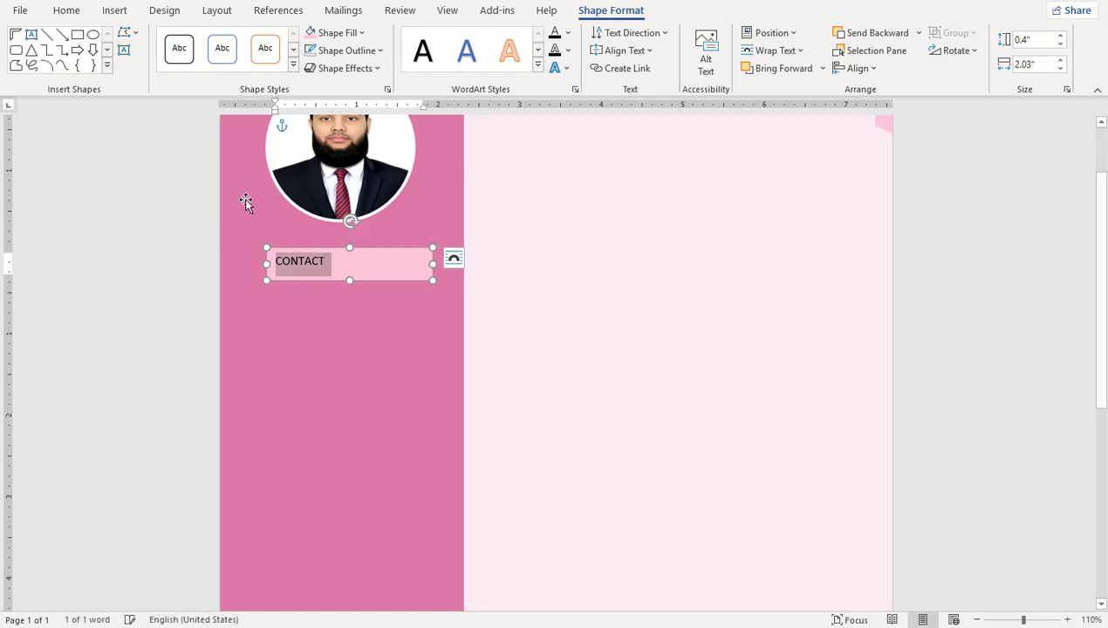
click(77, 13)
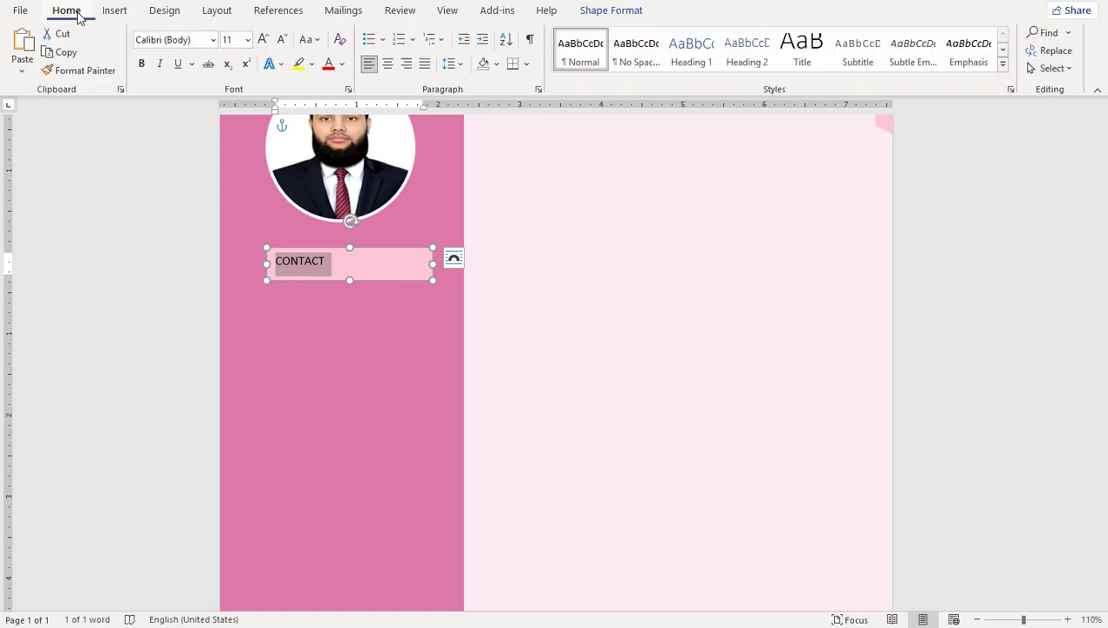
click(388, 64)
click(159, 66)
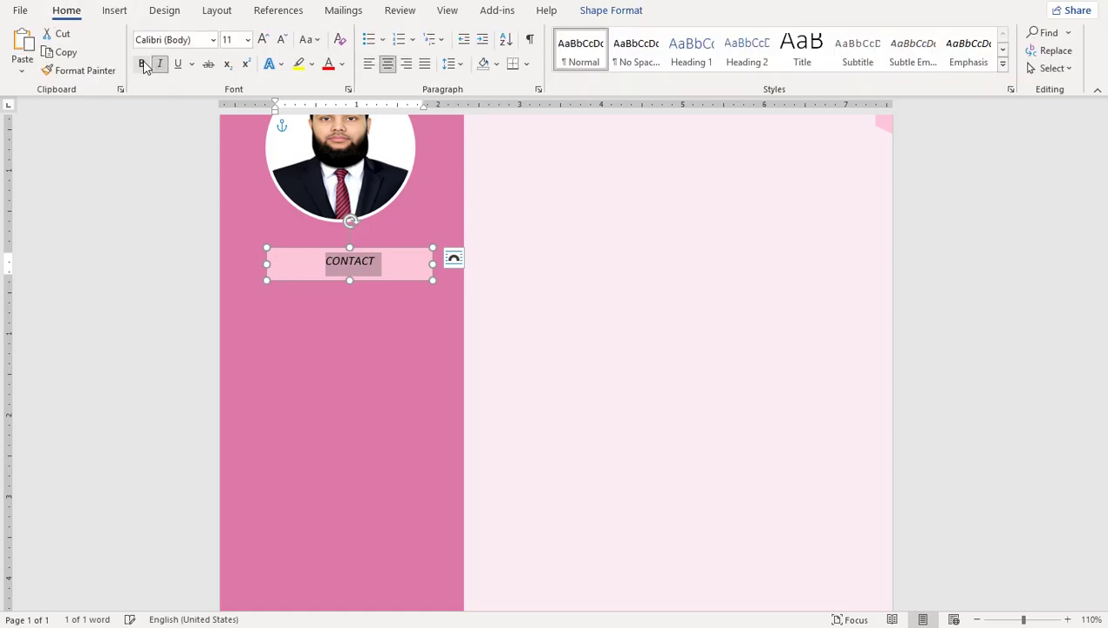
click(142, 65)
click(231, 39)
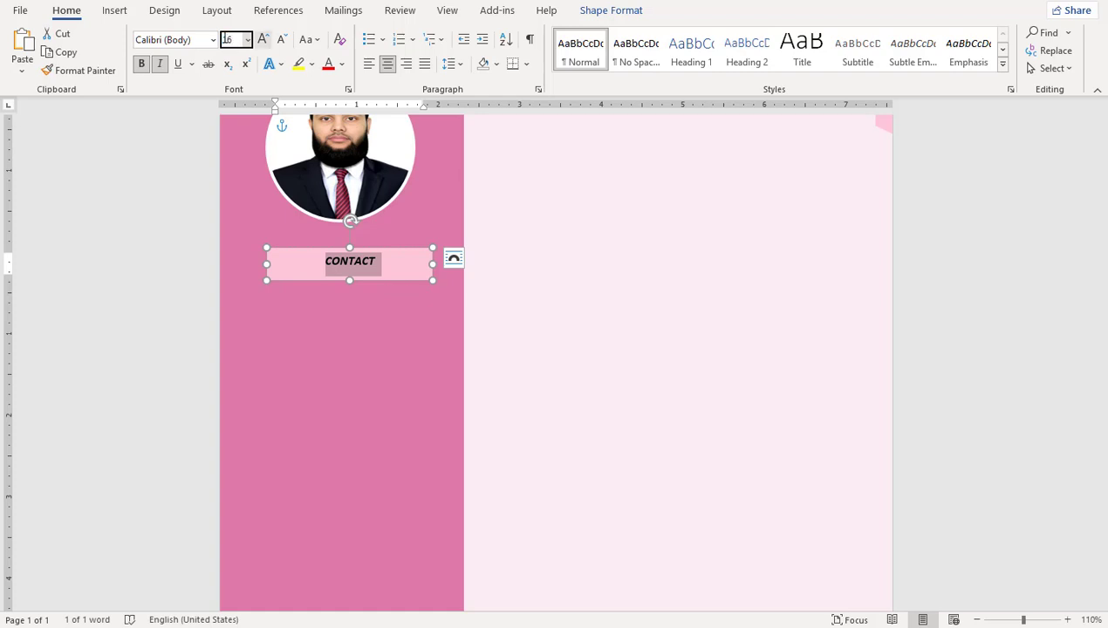
key(Return)
drag(416, 249, 396, 250)
click(346, 309)
Step: Draw a text box below CONTACT with no fill and no border
click(116, 14)
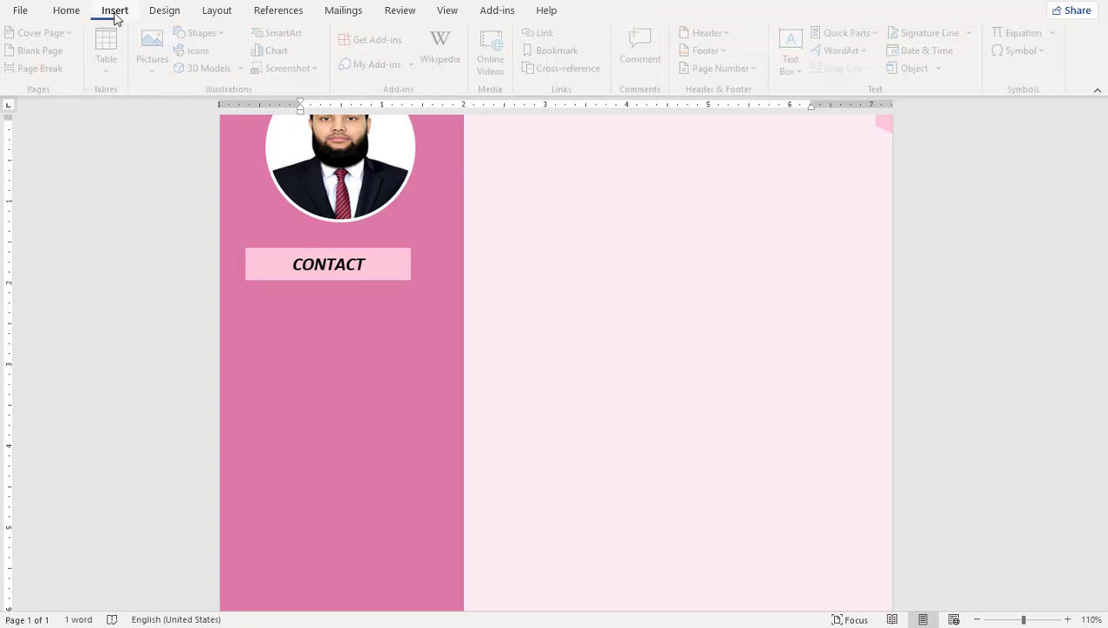
click(207, 39)
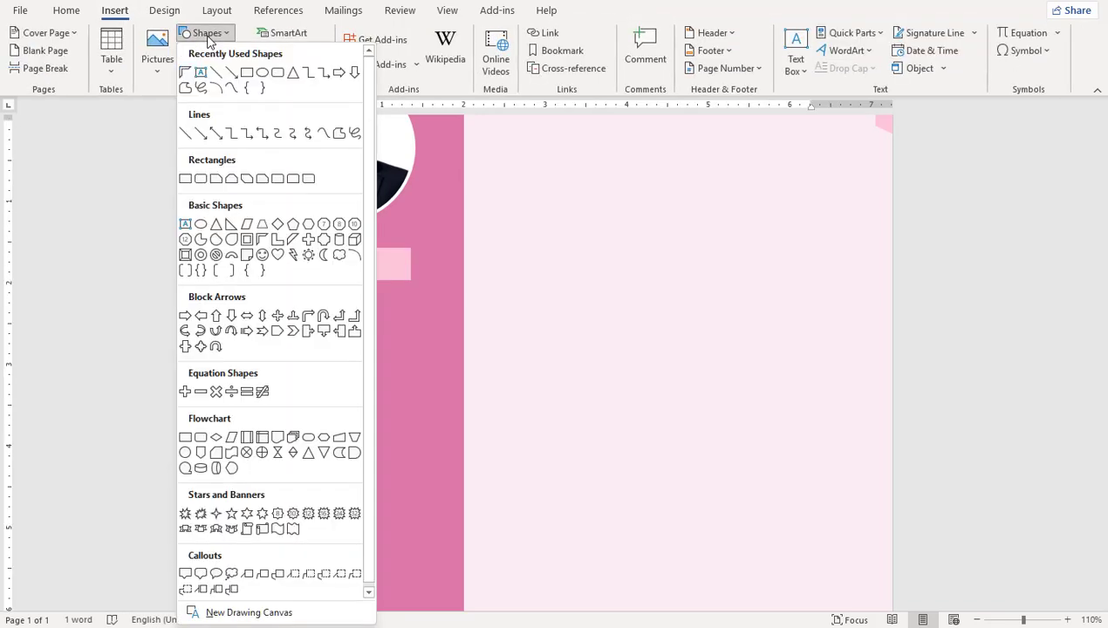
click(192, 72)
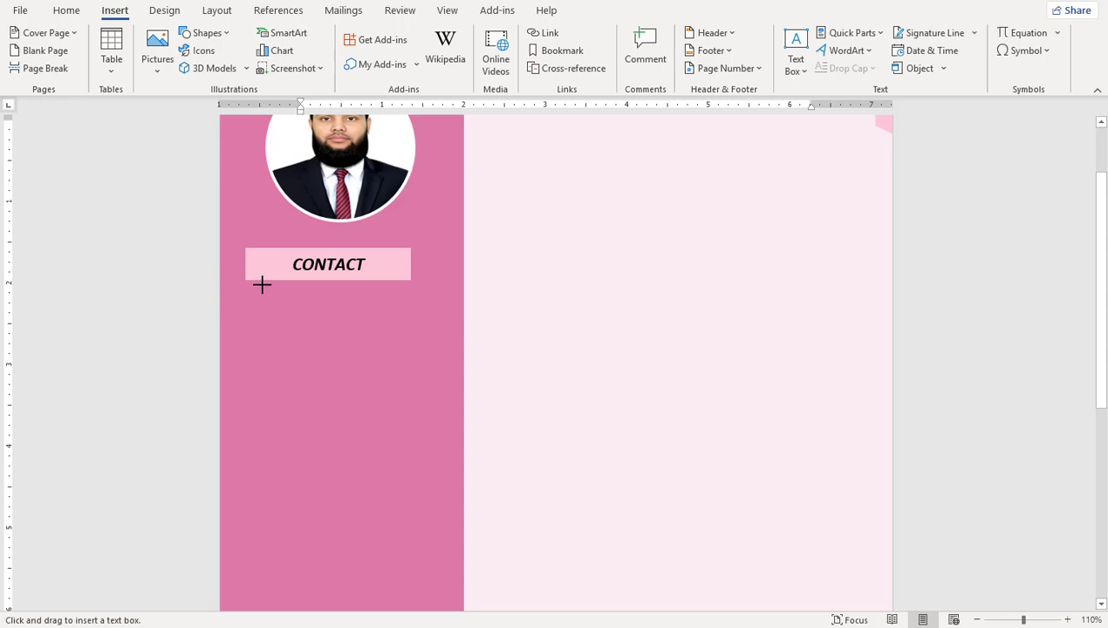
drag(262, 285, 463, 413)
click(335, 33)
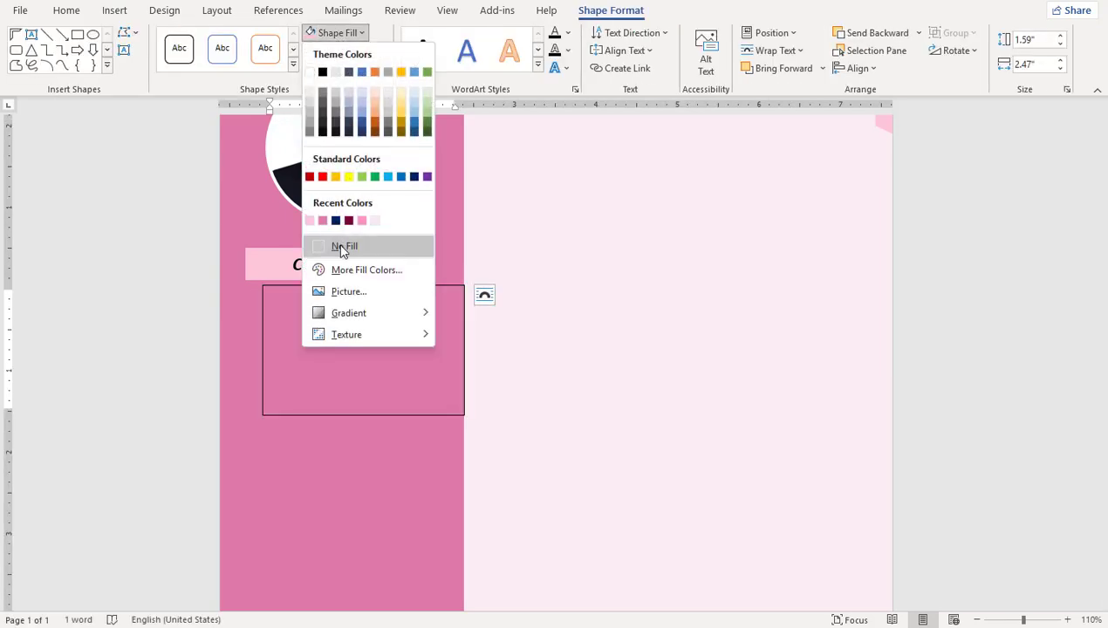
click(342, 249)
click(344, 50)
click(352, 269)
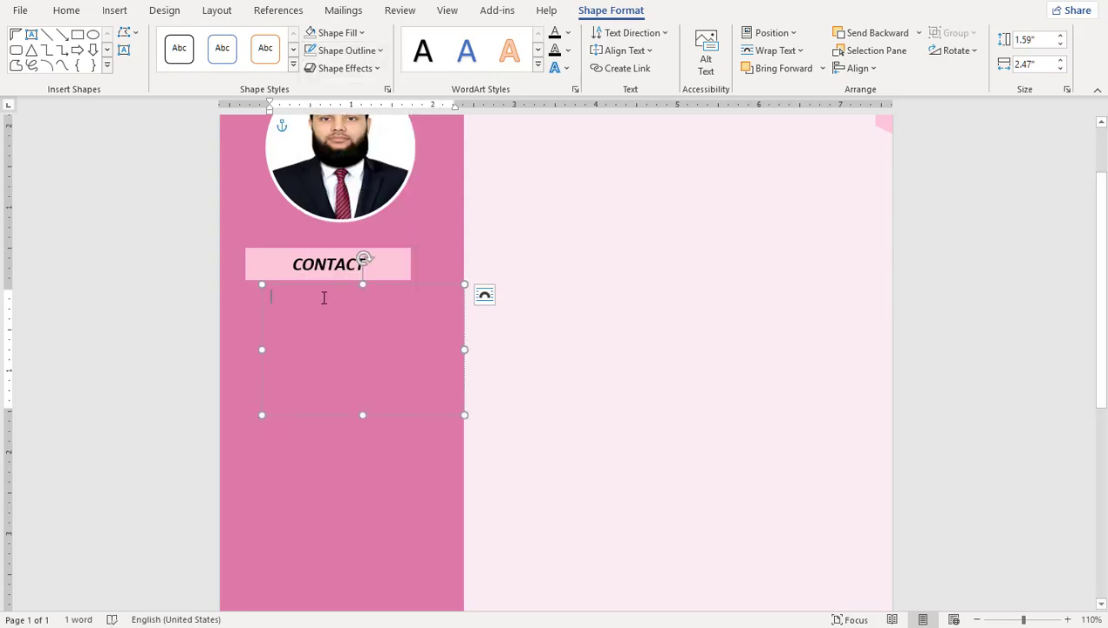
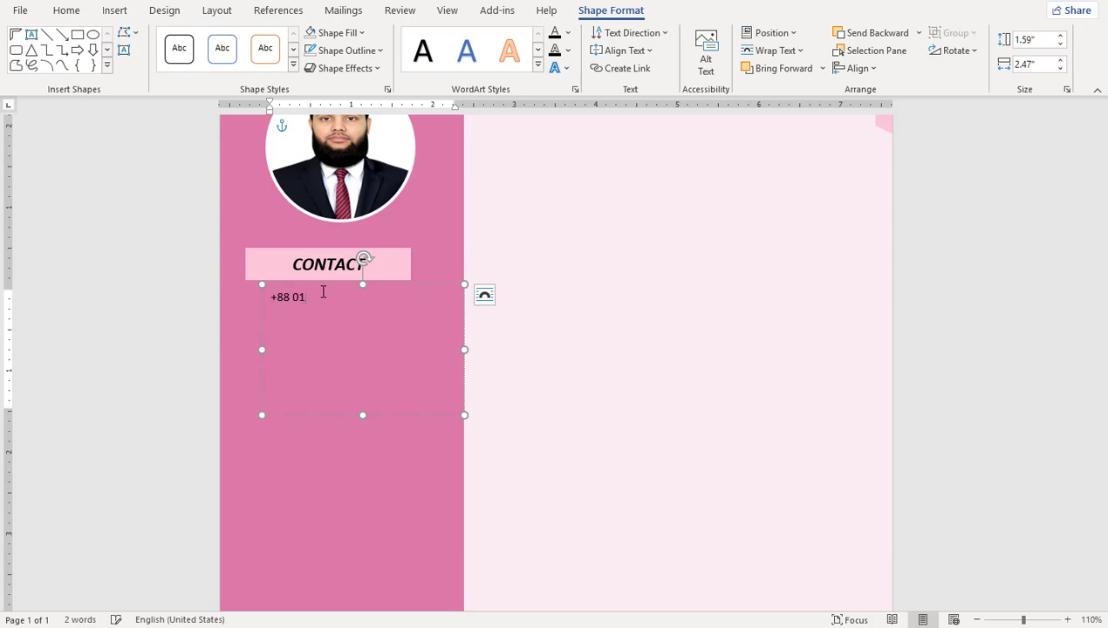
Step: Enter the phone number, e-mail address and town address on separate lines, shrinking the box to fit
key(Return)
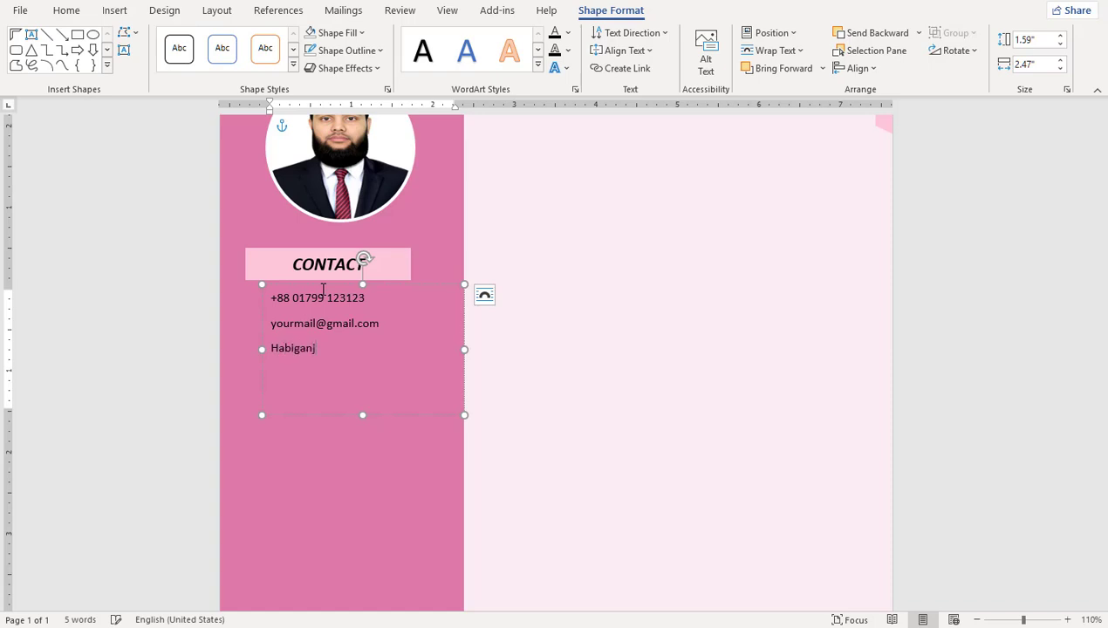
text(ganj.)
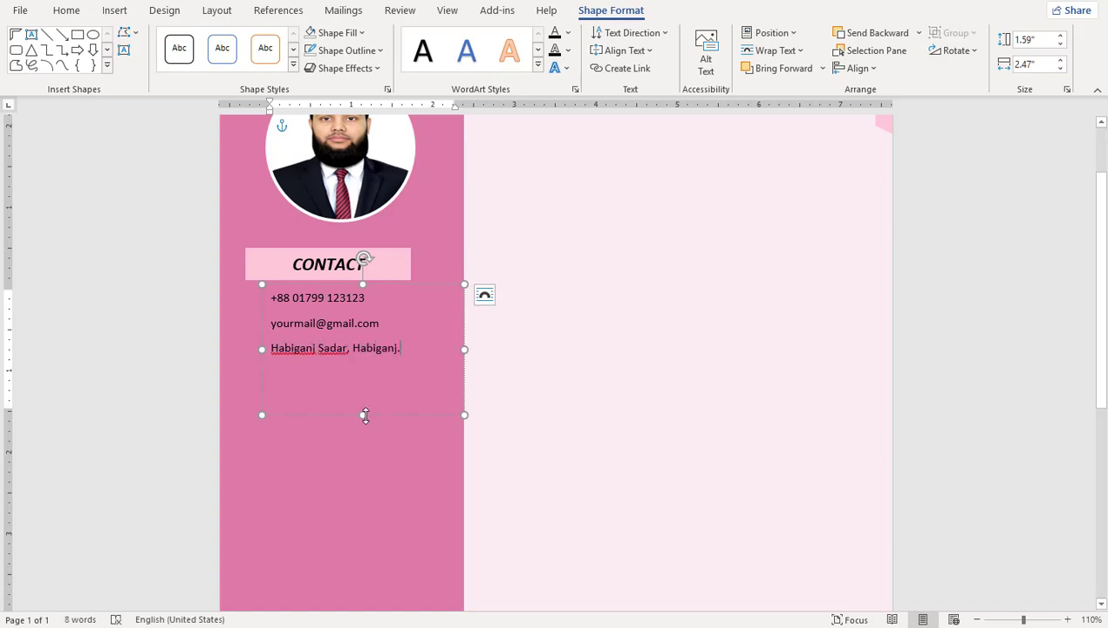
drag(363, 415, 369, 371)
click(245, 307)
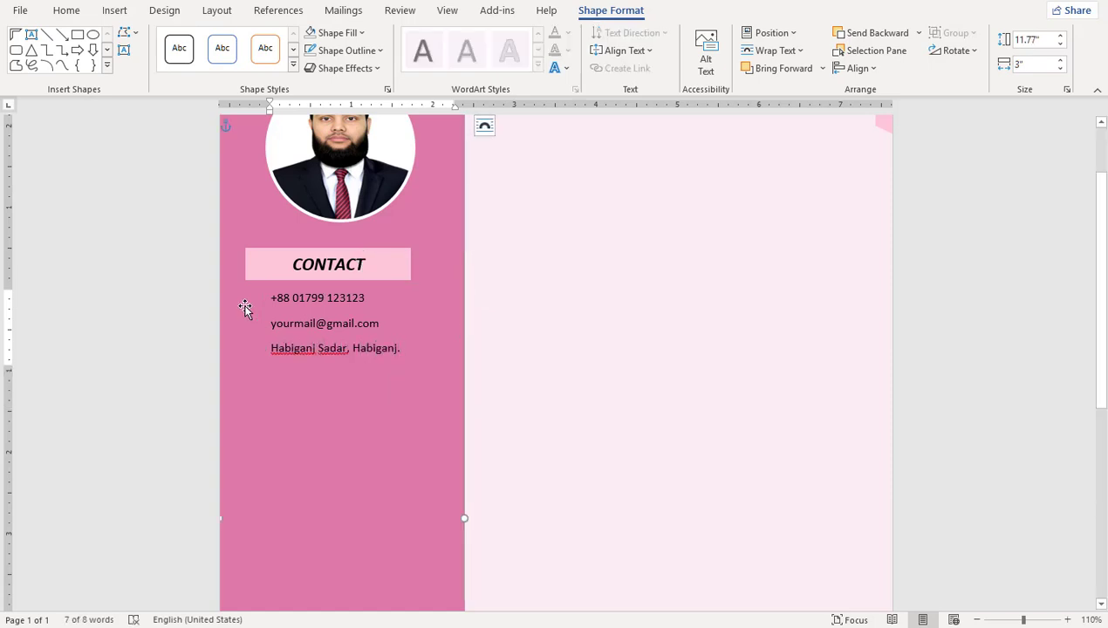
Step: Insert a 0.3-inch ringing phone icon, in front of text, beside the phone number
click(117, 9)
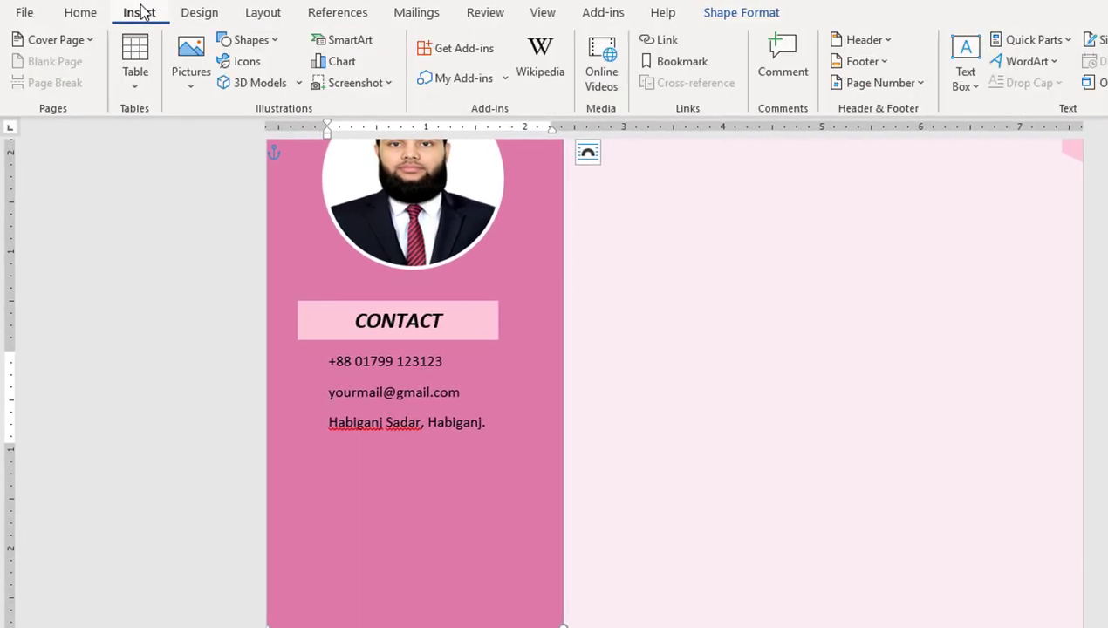
click(247, 62)
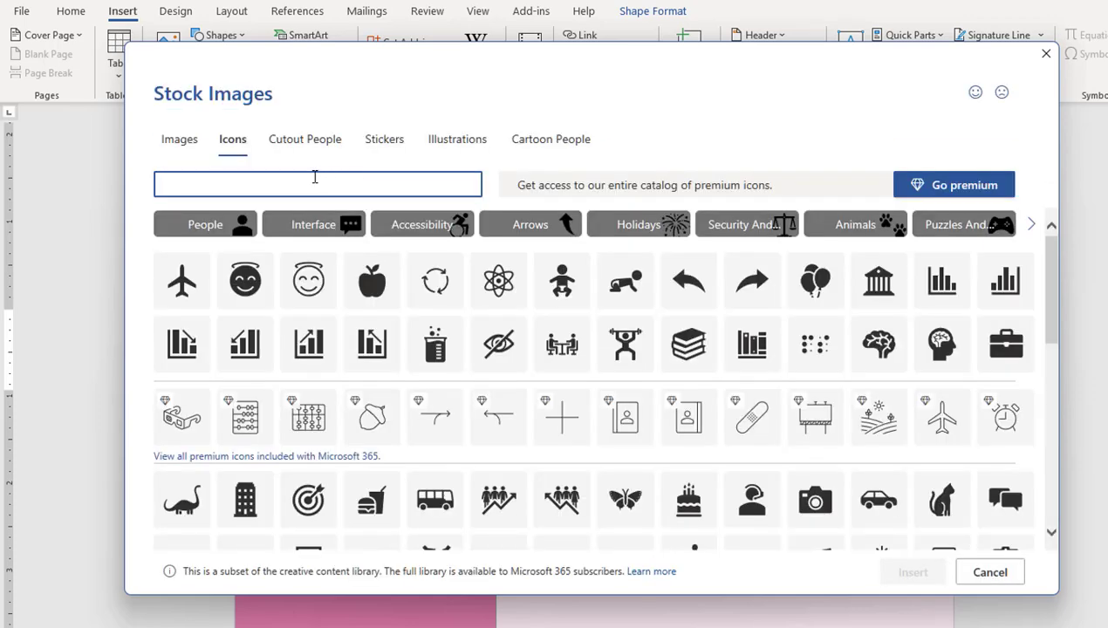
text(ll)
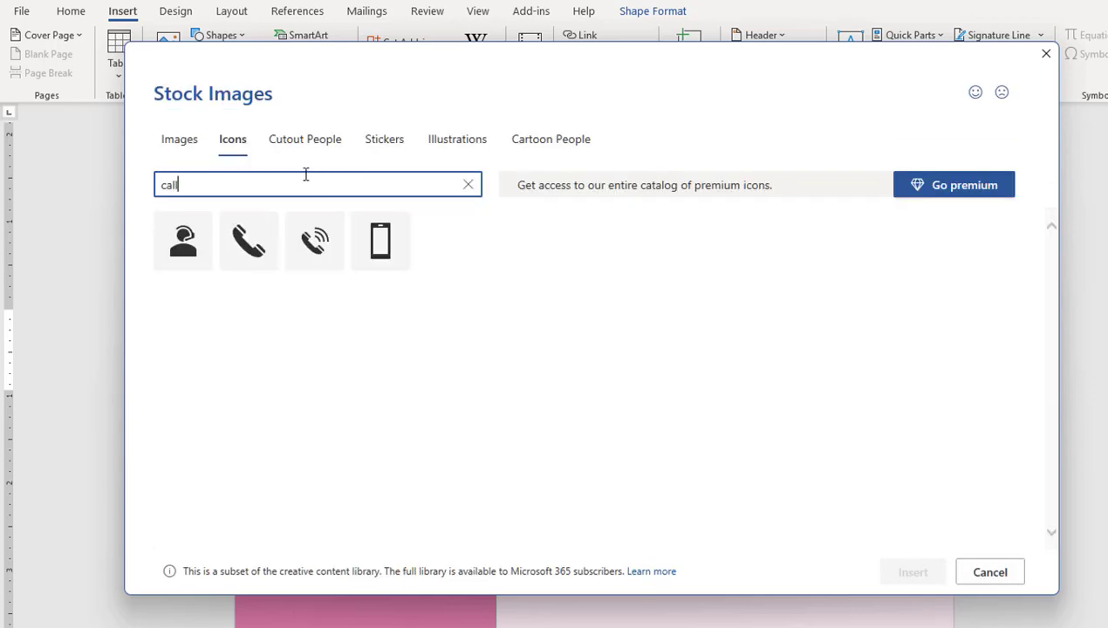
click(316, 240)
click(907, 580)
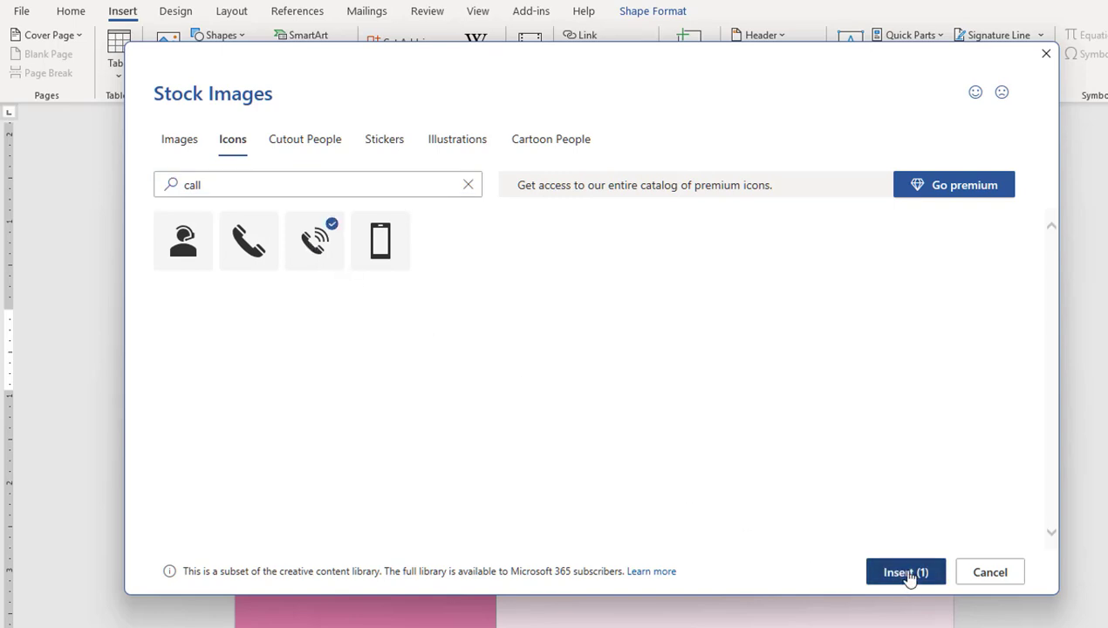
click(402, 130)
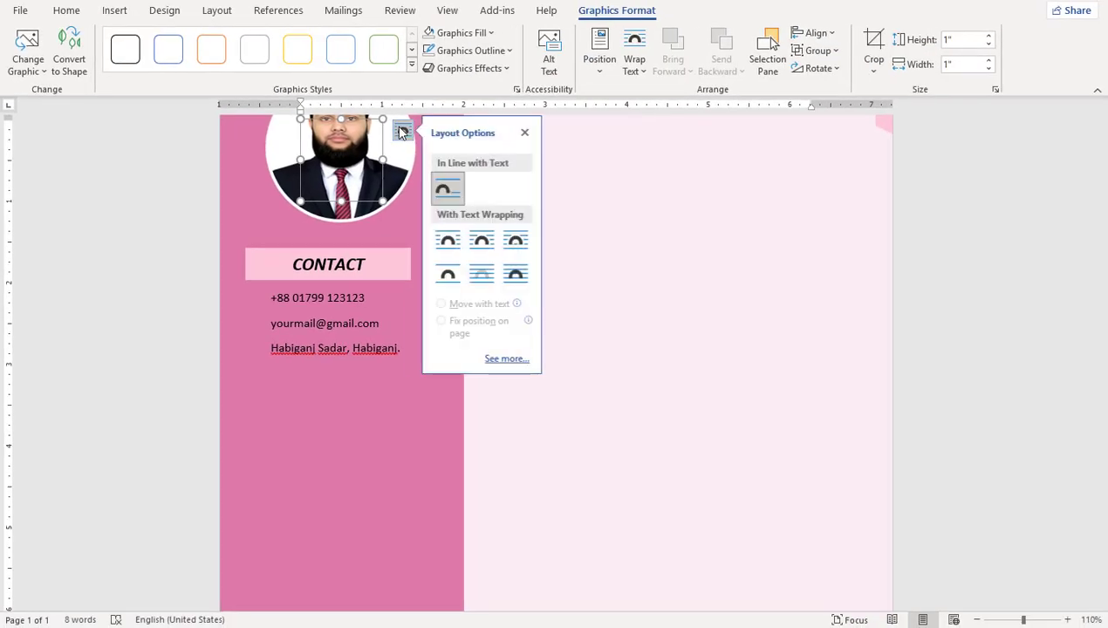
click(517, 274)
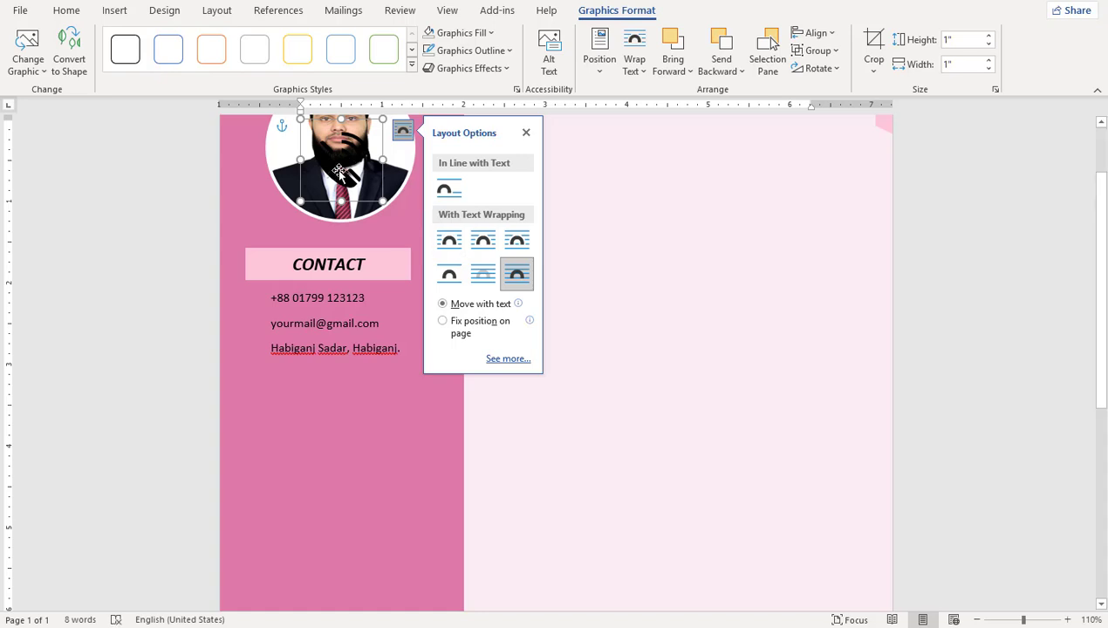
drag(337, 173, 259, 318)
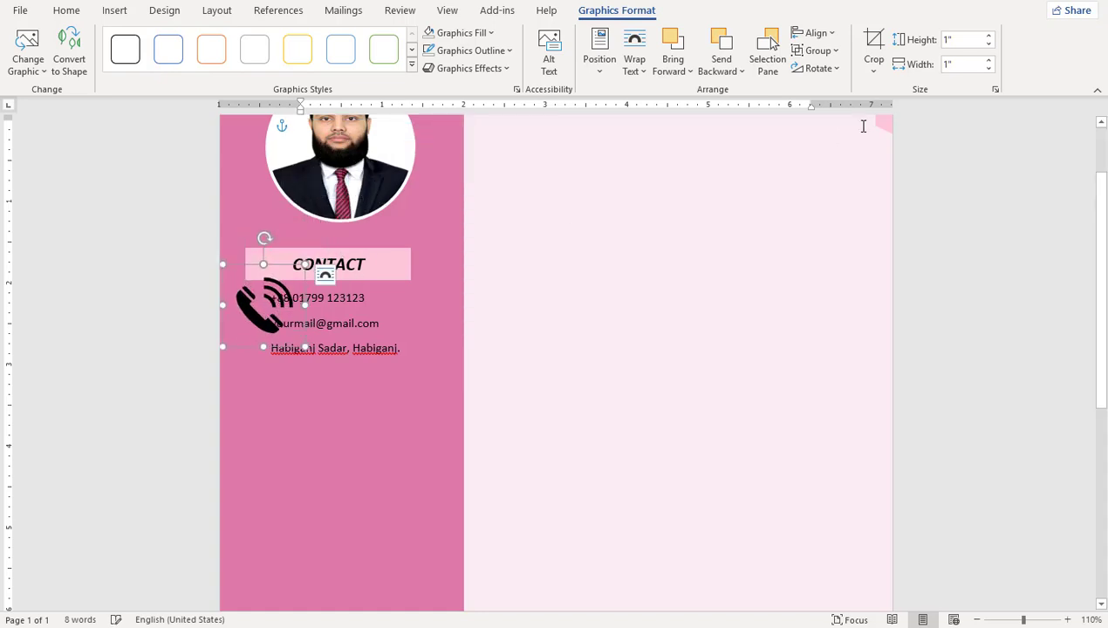
click(955, 40)
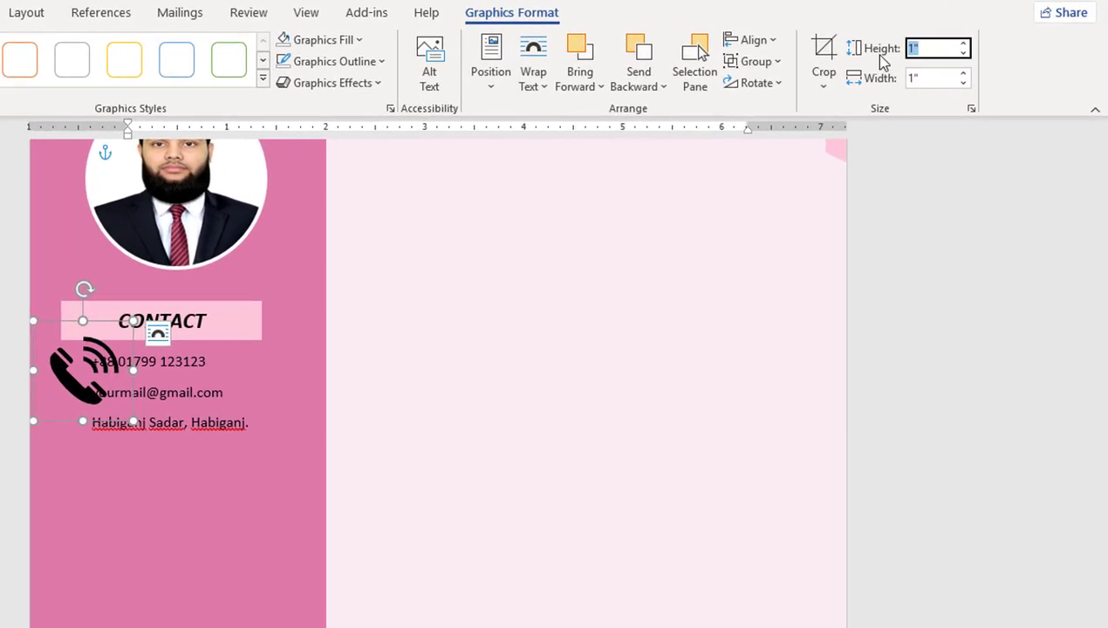
text(0.3)
key(Tab)
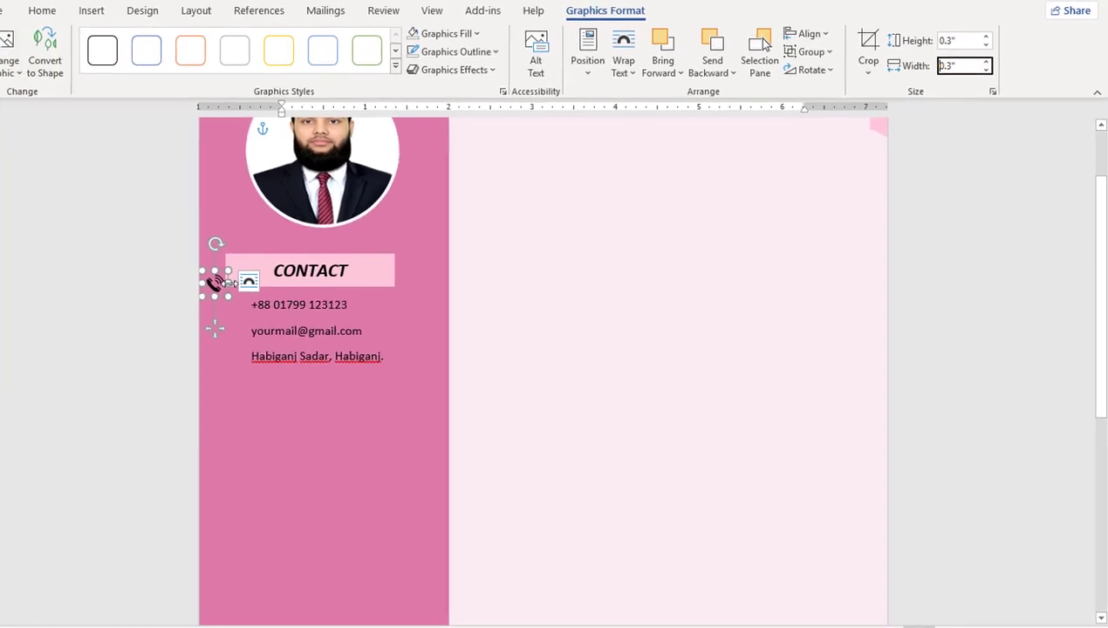
drag(227, 281, 240, 301)
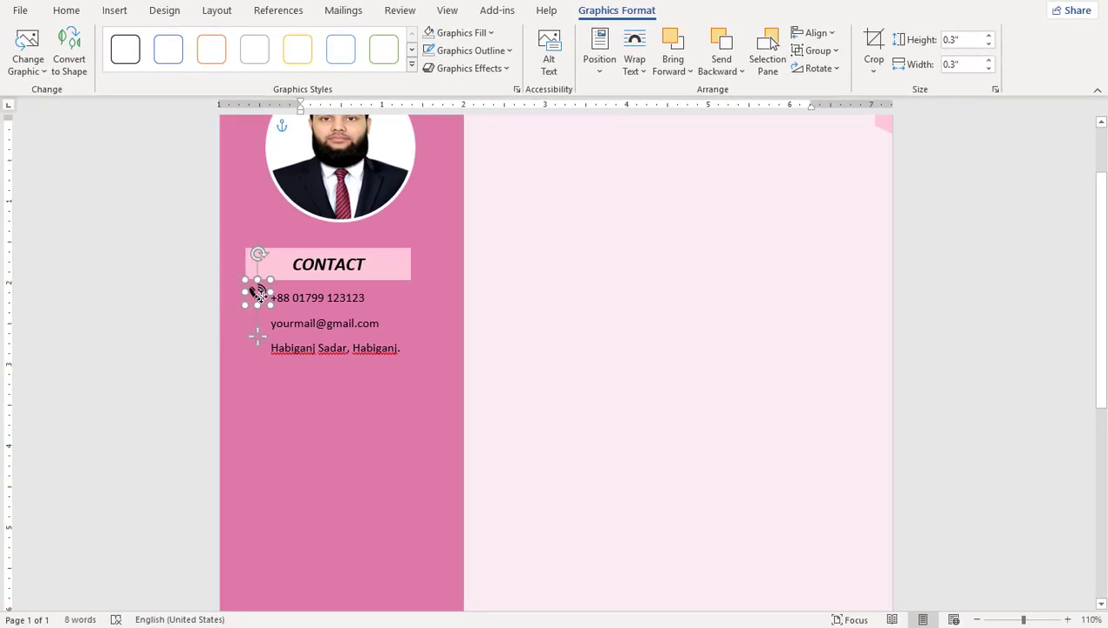
Step: Set all three contact lines to font size 14
click(371, 335)
key(ctrl+a)
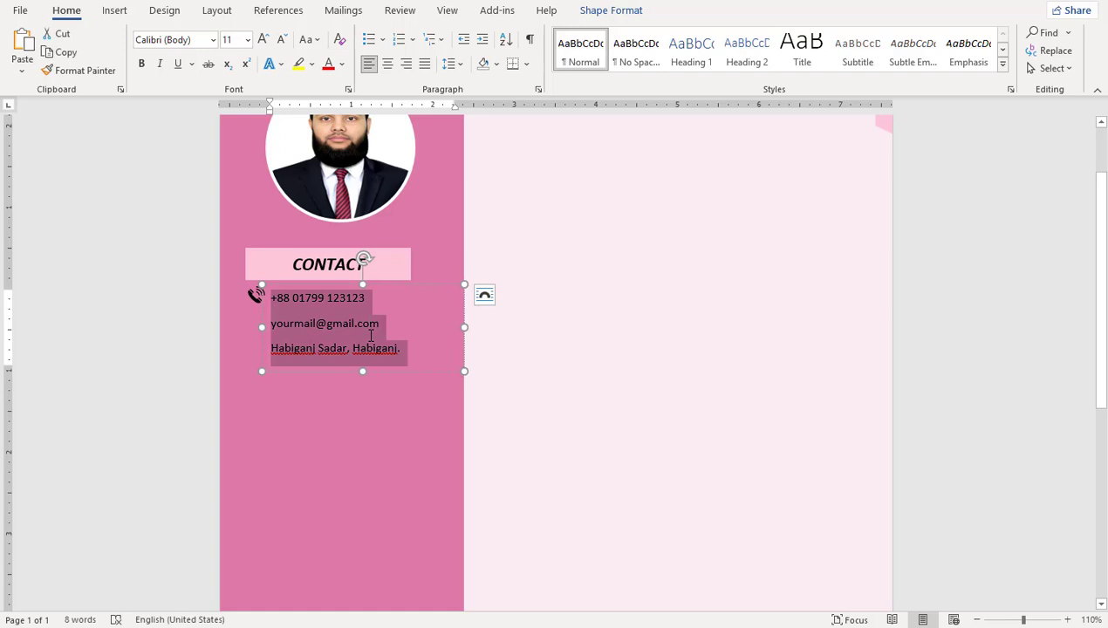
click(247, 40)
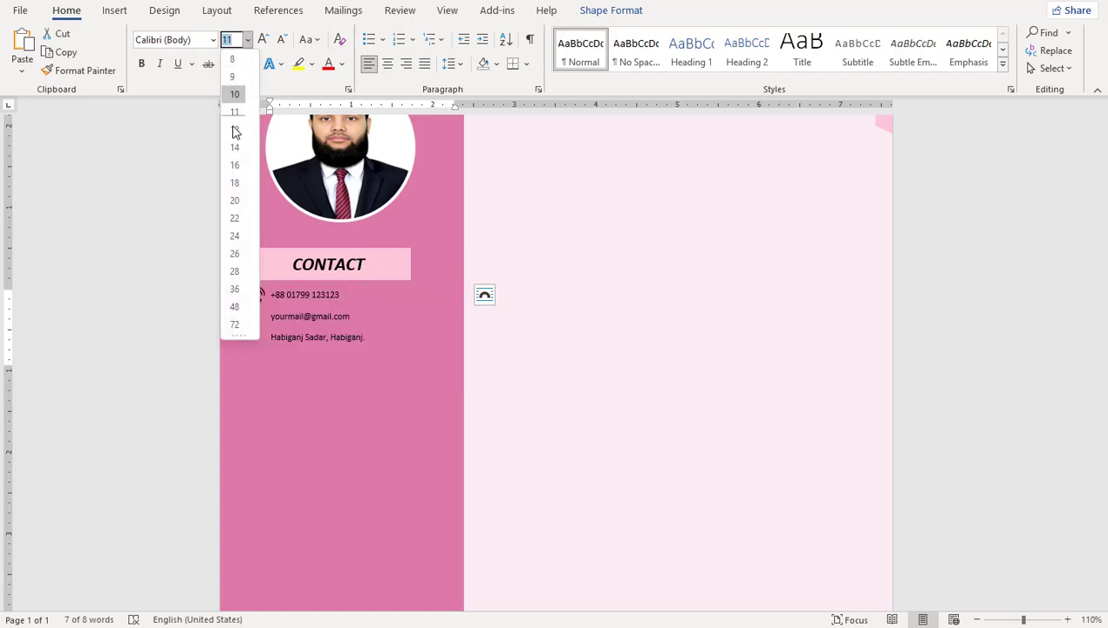
click(232, 146)
Step: Copy the phone icon beside the e-mail and address lines
click(252, 301)
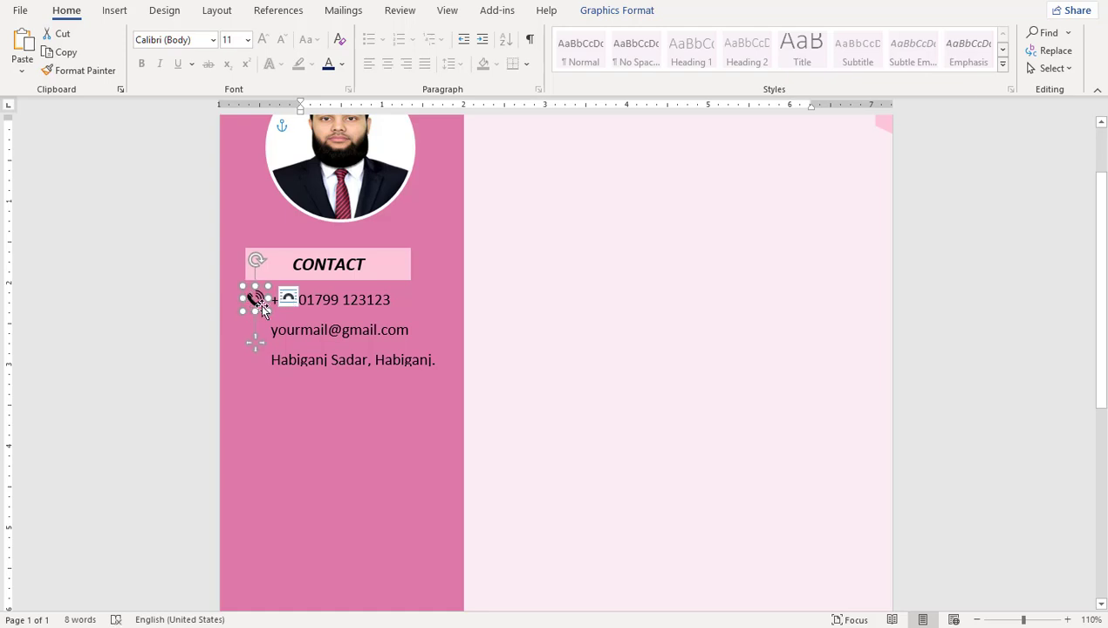
drag(259, 310, 253, 361)
click(263, 356)
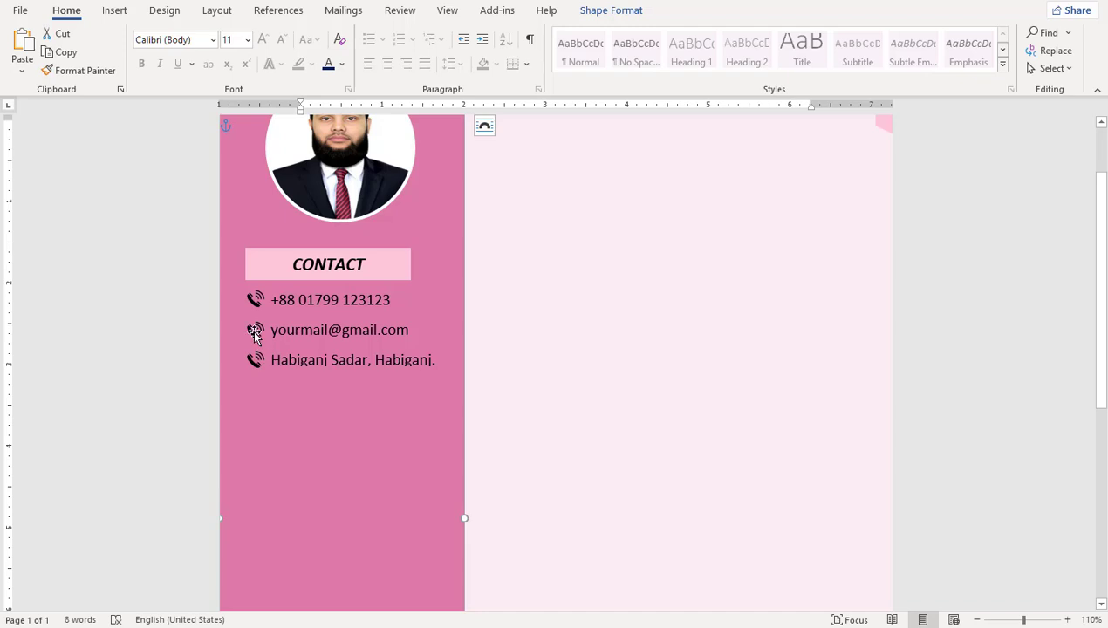
click(254, 335)
Step: Replace the e-mail line's icon with a plain envelope icon found by searching 'mail'
right_click(254, 335)
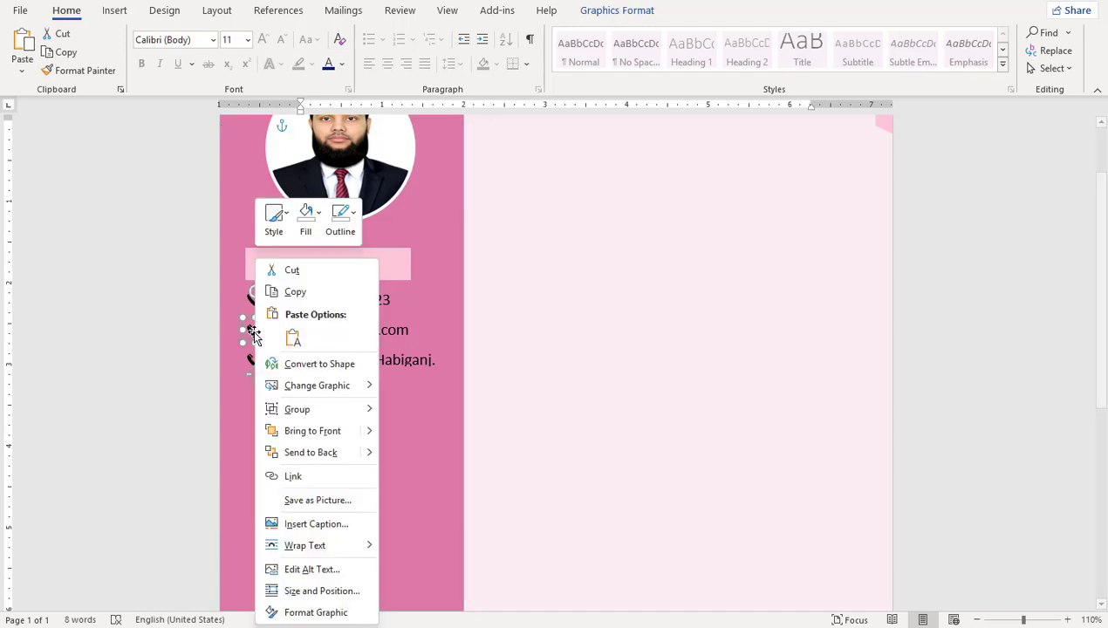
mouse_move(299, 392)
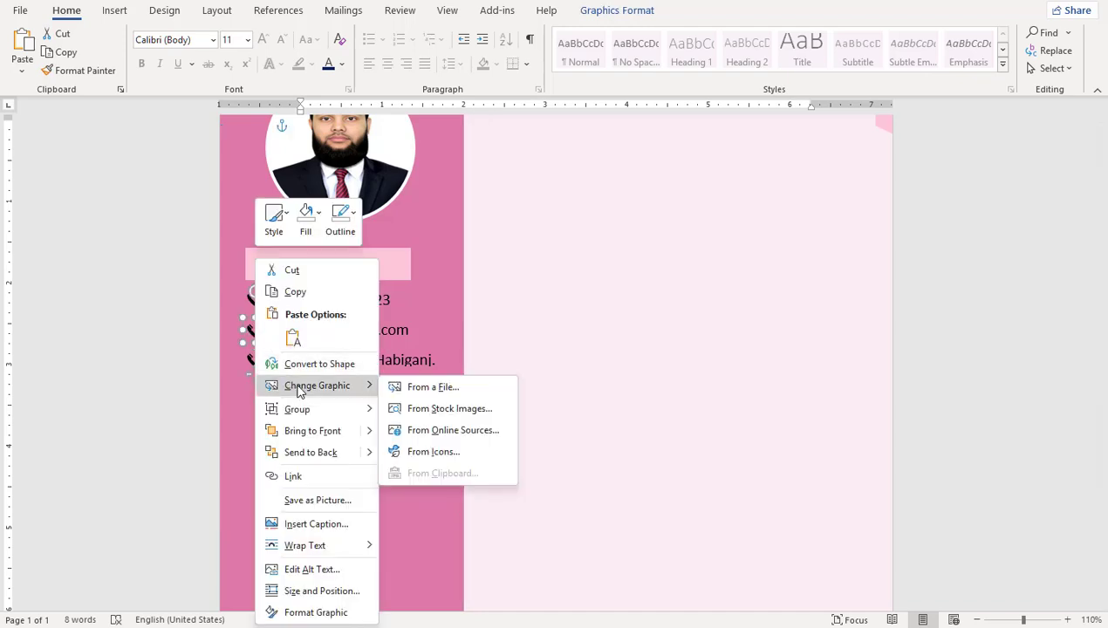
click(425, 453)
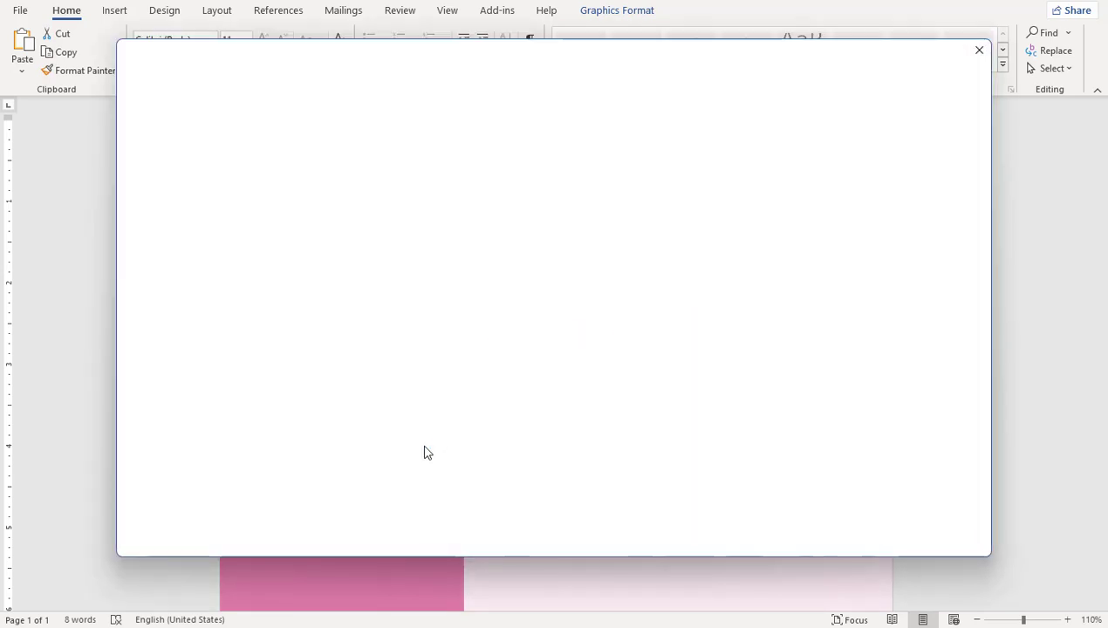
text(mail)
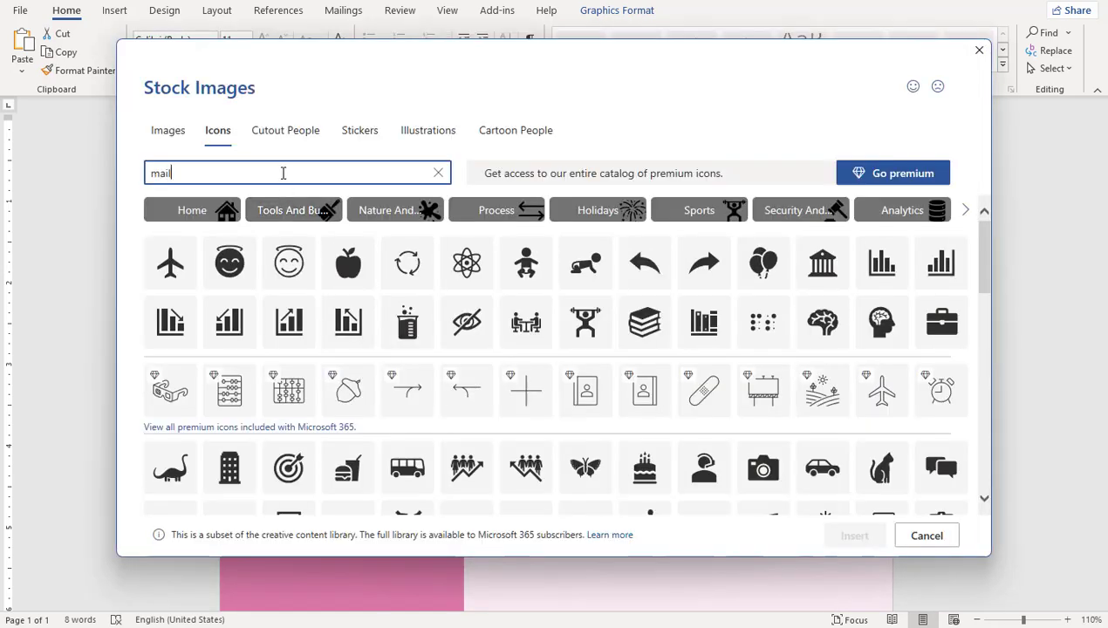
click(233, 226)
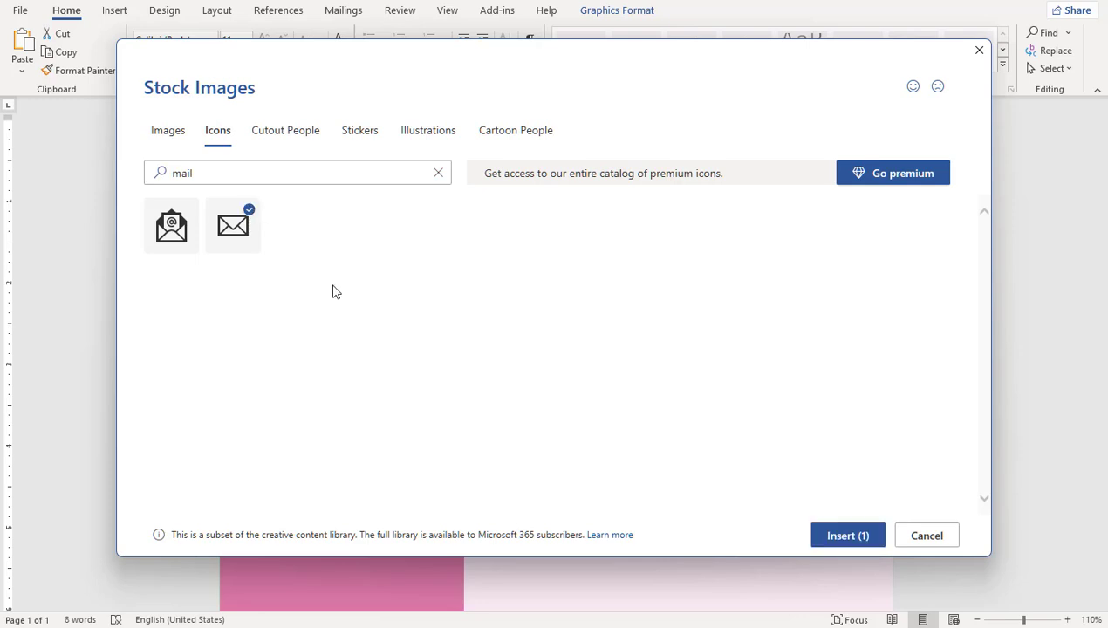
click(846, 535)
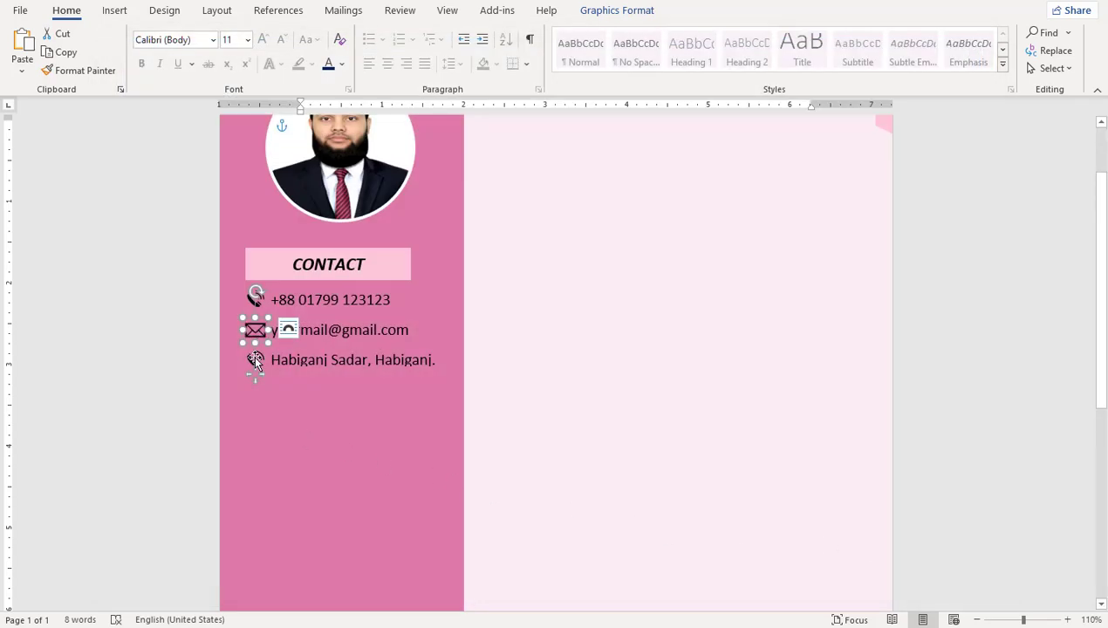
Step: Replace the address line's icon with a house icon found by searching 'home'
click(256, 360)
right_click(256, 360)
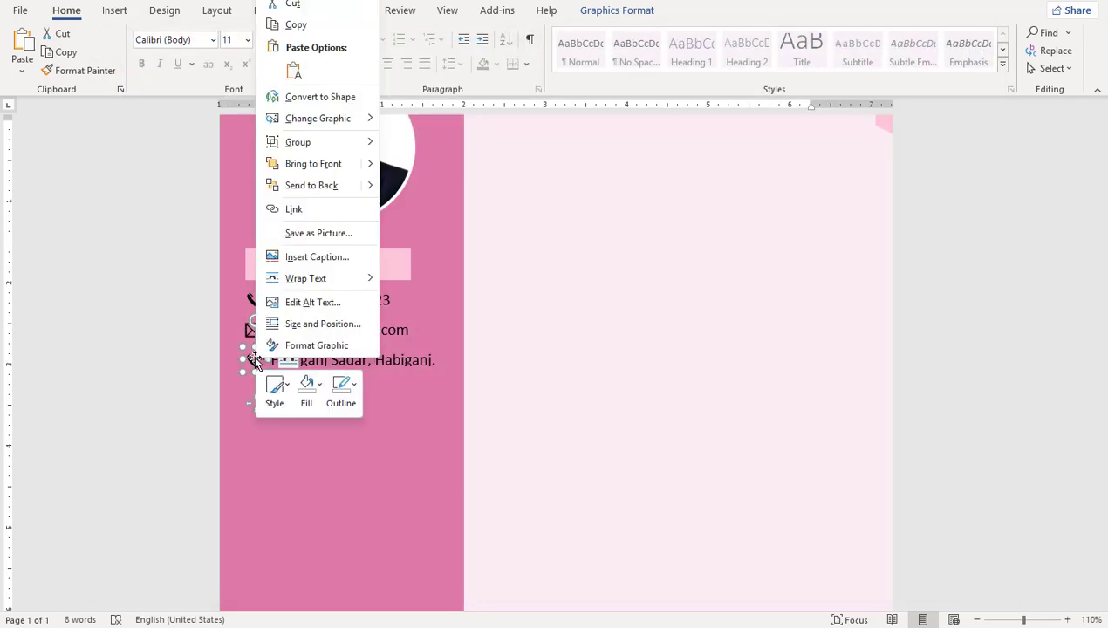
mouse_move(329, 127)
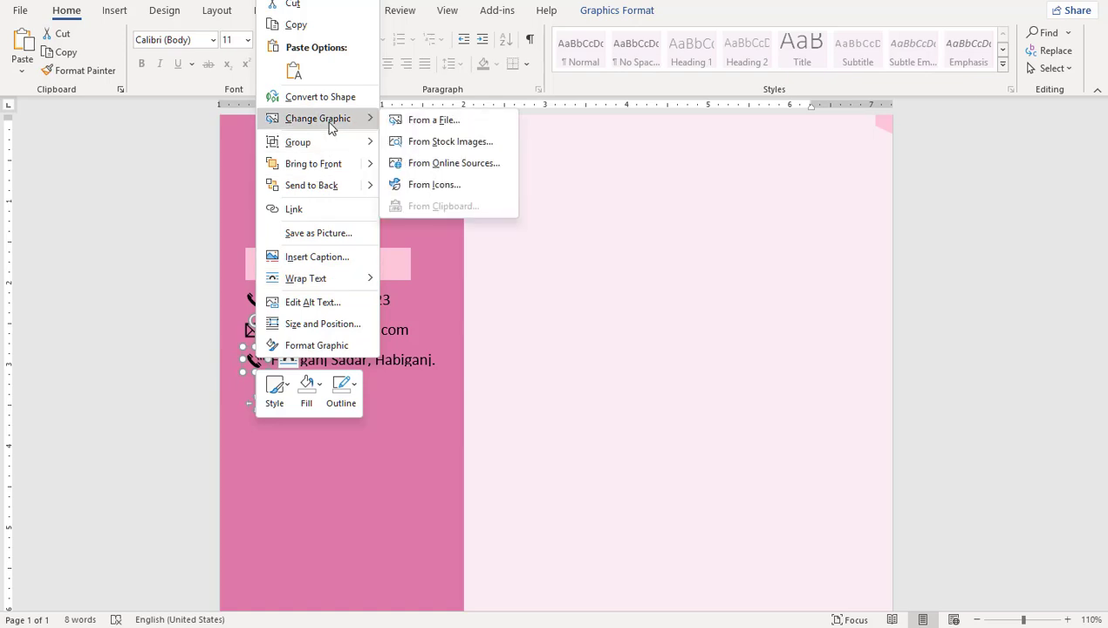
click(470, 182)
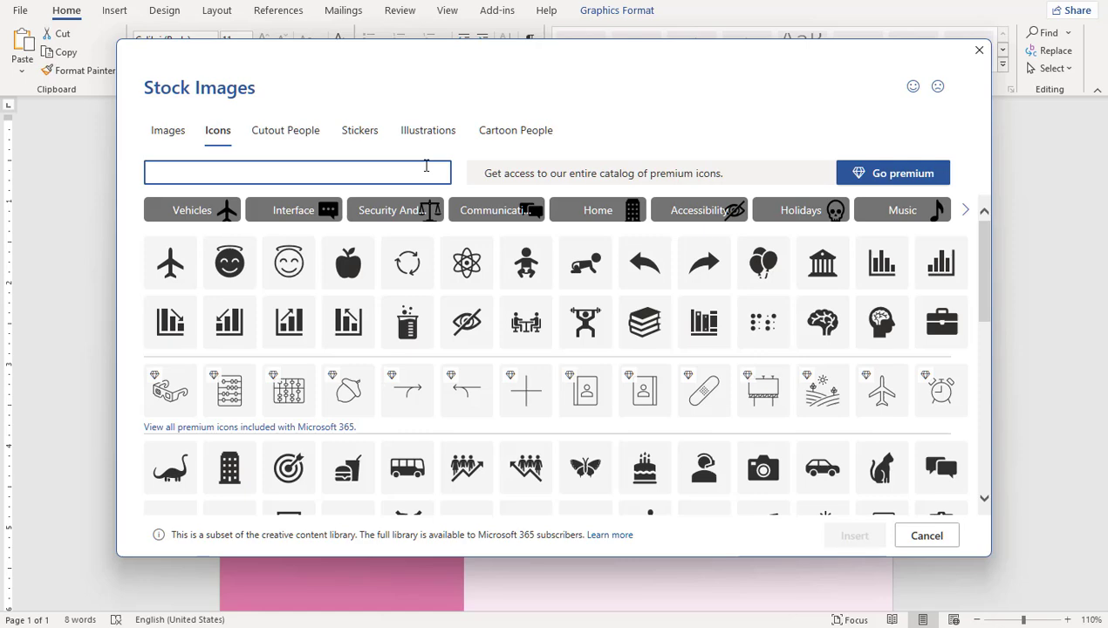
text(home)
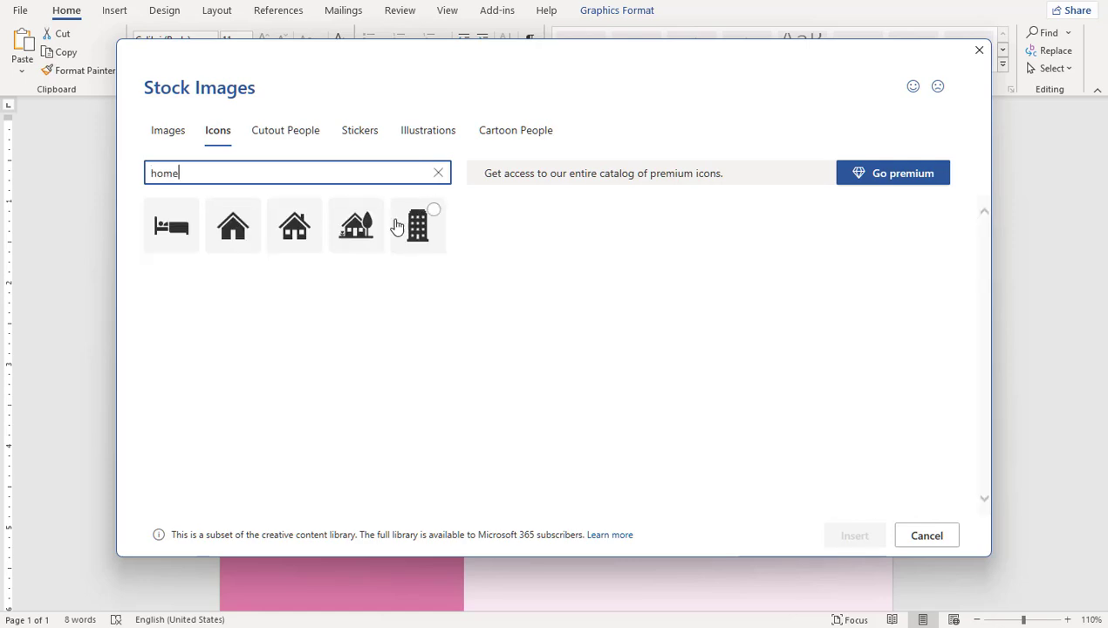
click(295, 234)
click(848, 535)
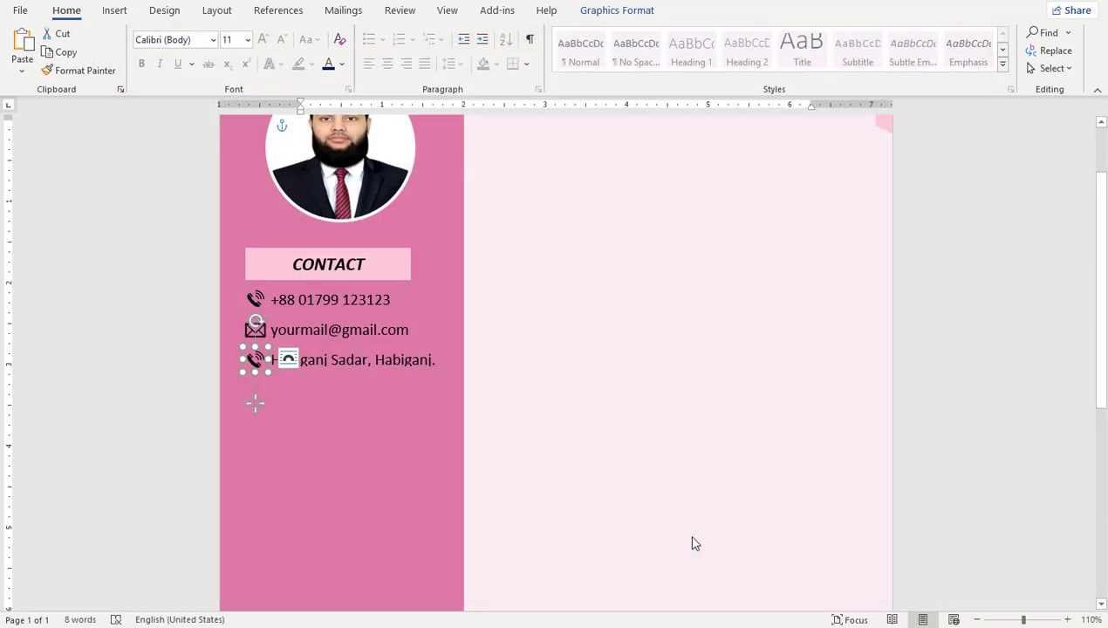
Step: Duplicate the CONTACT block below the address and rename its heading SKILLS HIGHLIGHTS
click(377, 360)
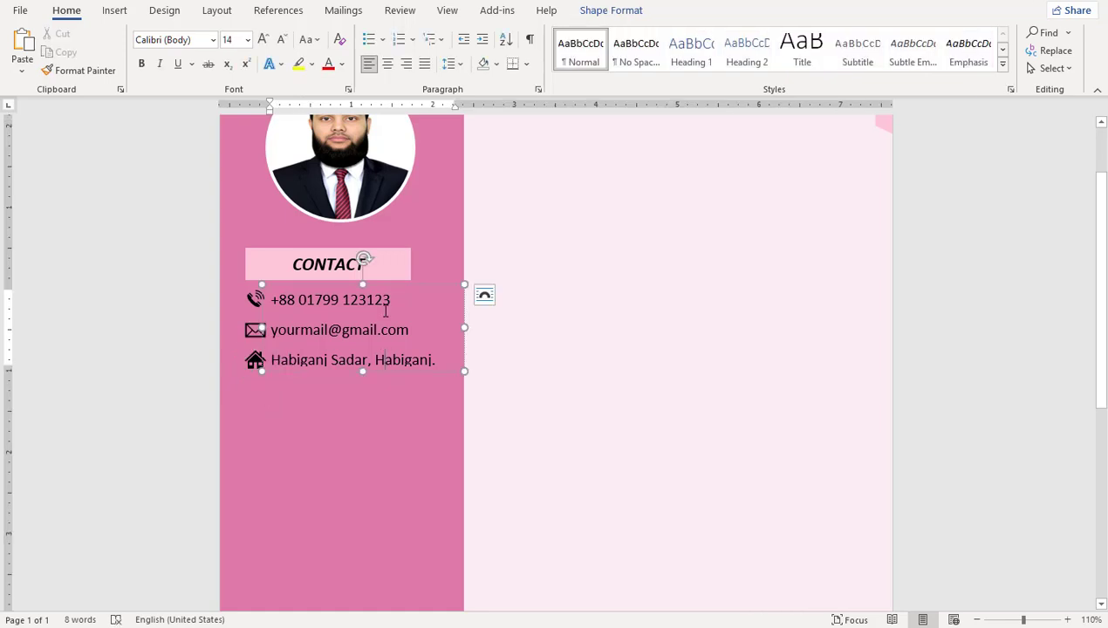
click(396, 253)
drag(395, 288, 393, 434)
click(390, 433)
double_click(390, 434)
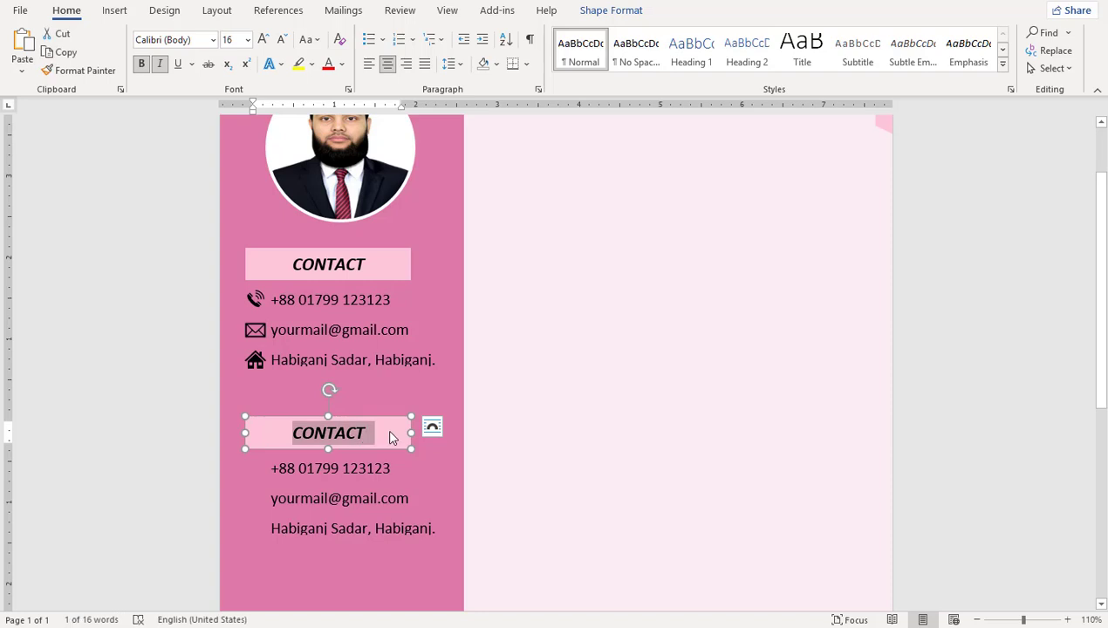
text(SKILLS HIGHLIGHTS)
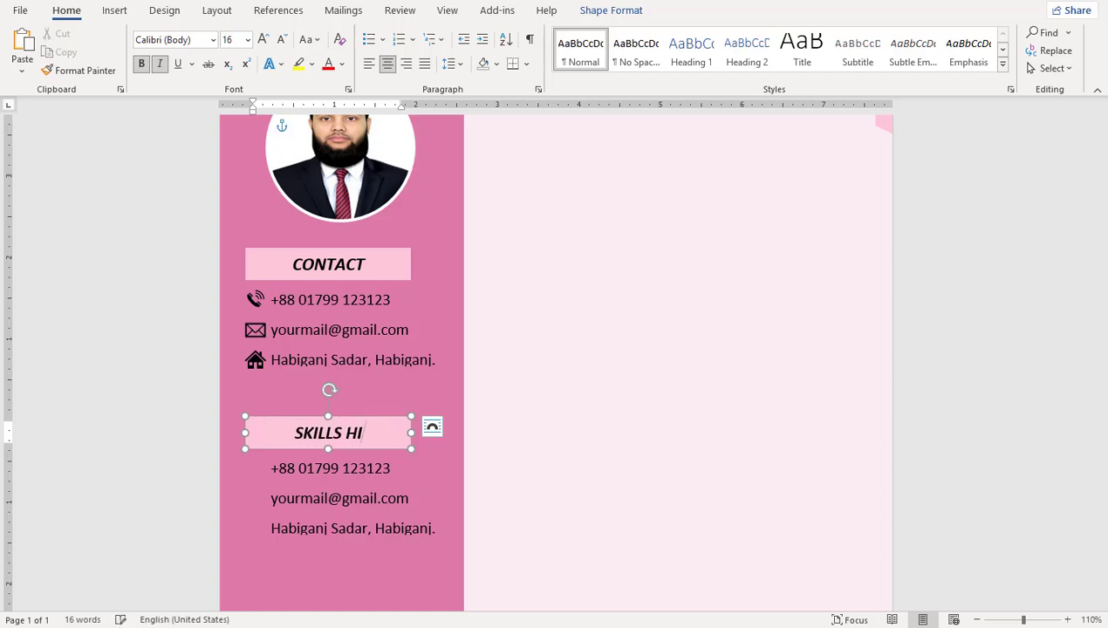
Step: Replace the copied contact lines with a bulleted skills list
click(258, 493)
drag(258, 495, 244, 494)
key(Delete)
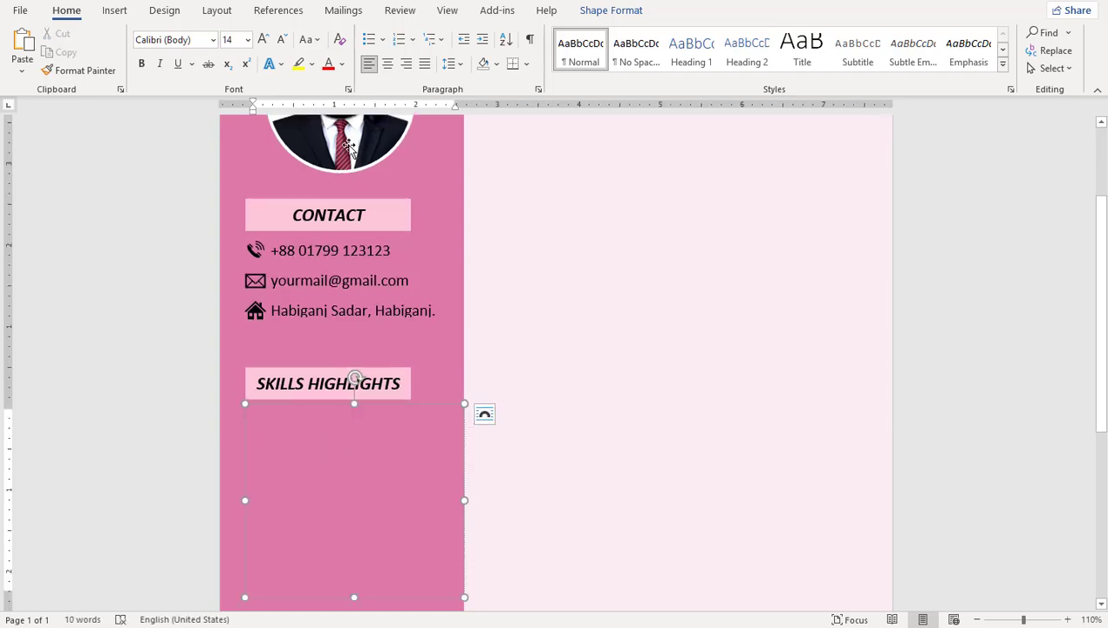
click(382, 40)
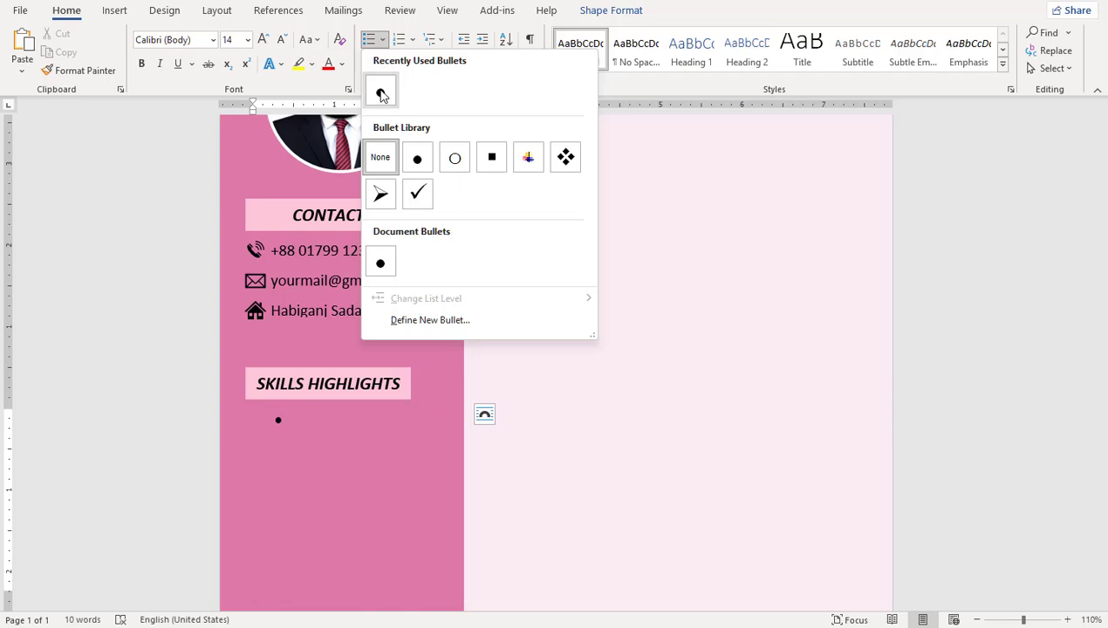
click(380, 87)
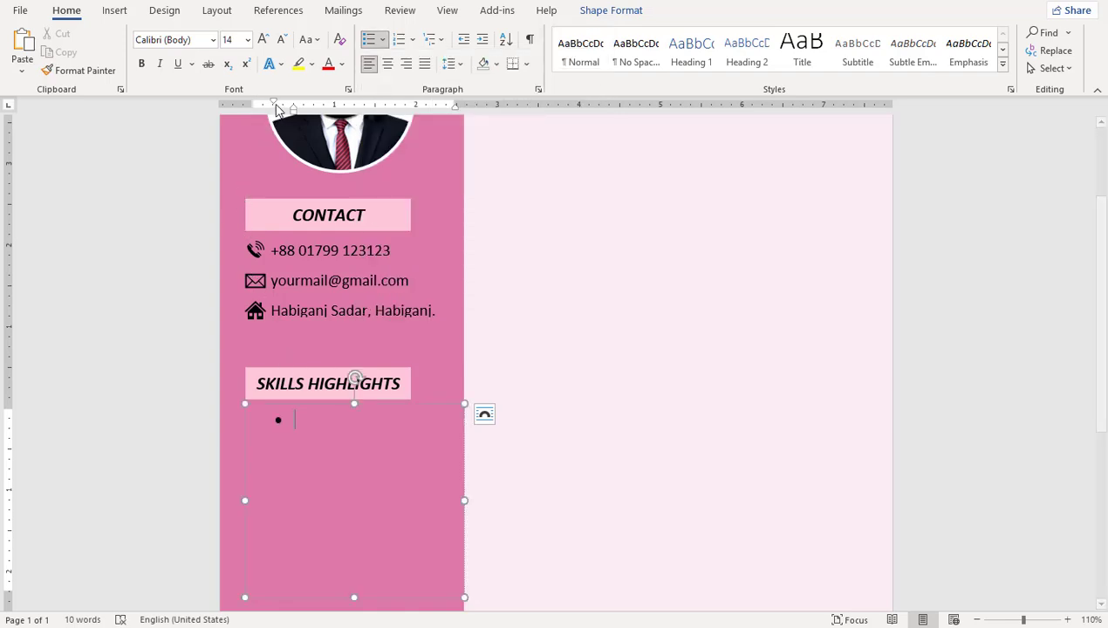
drag(274, 104, 248, 102)
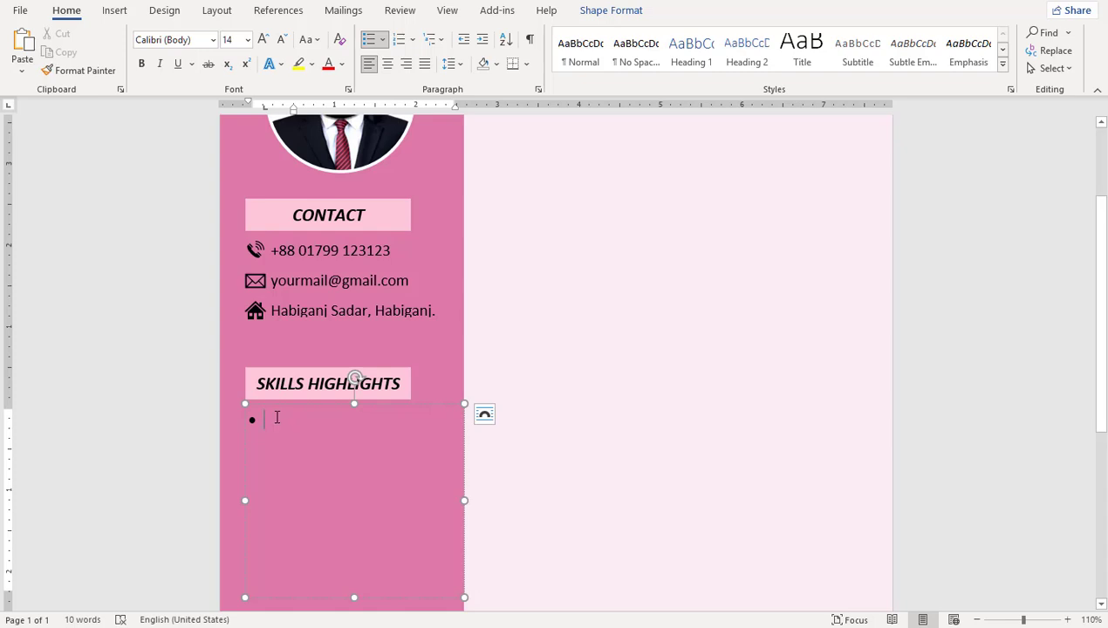
text(Project Management)
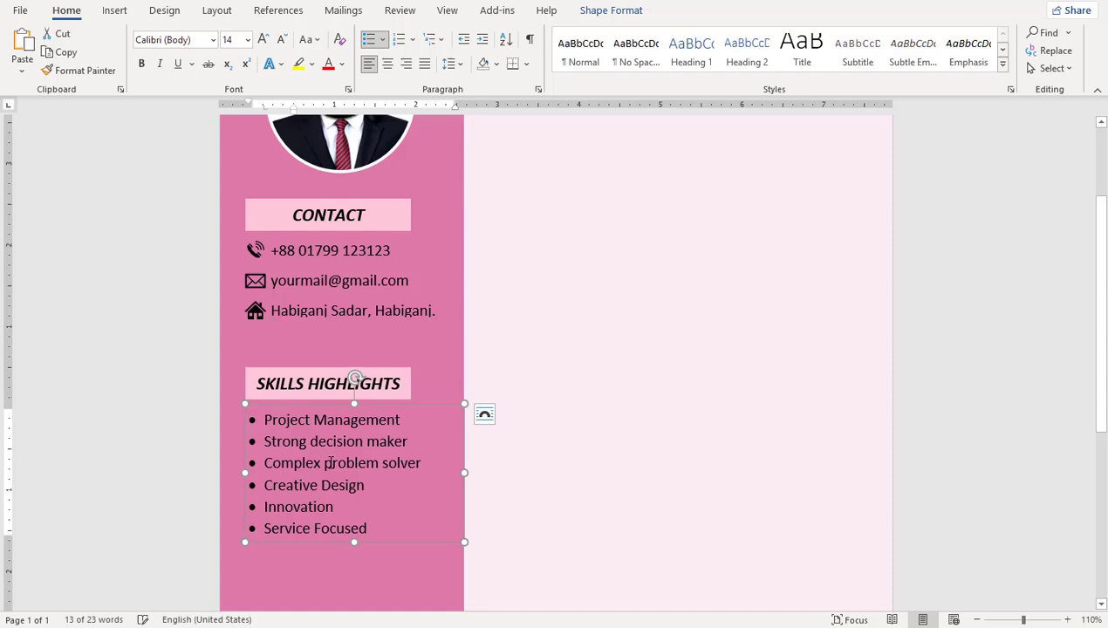
Step: Duplicate the SKILLS HIGHLIGHTS heading and its list below
scroll(331, 461, down, 6)
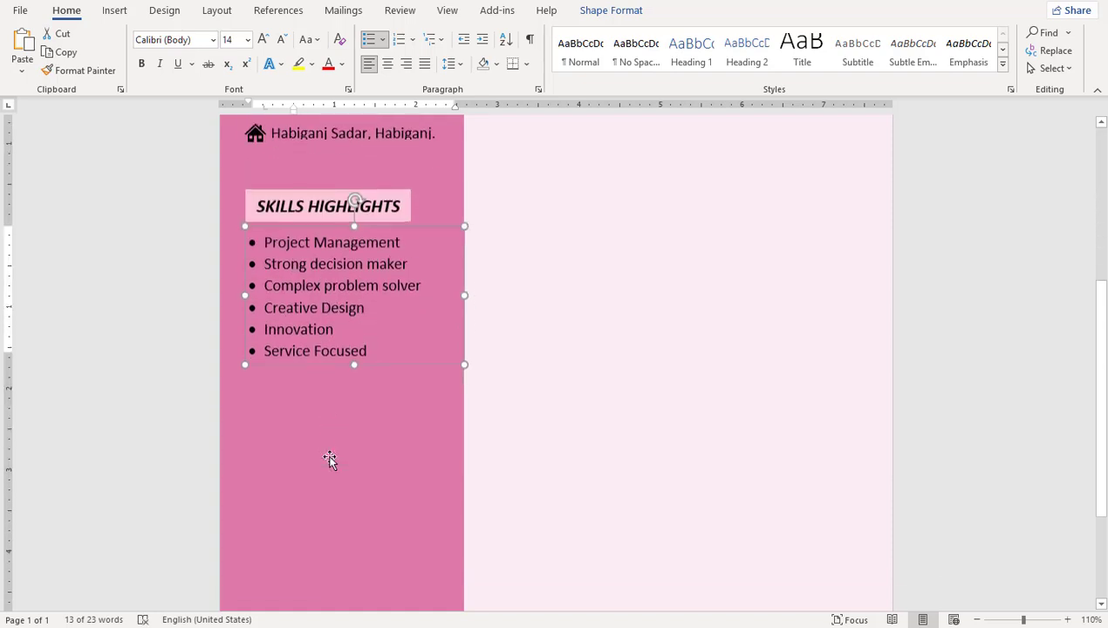
scroll(332, 421, up, 1)
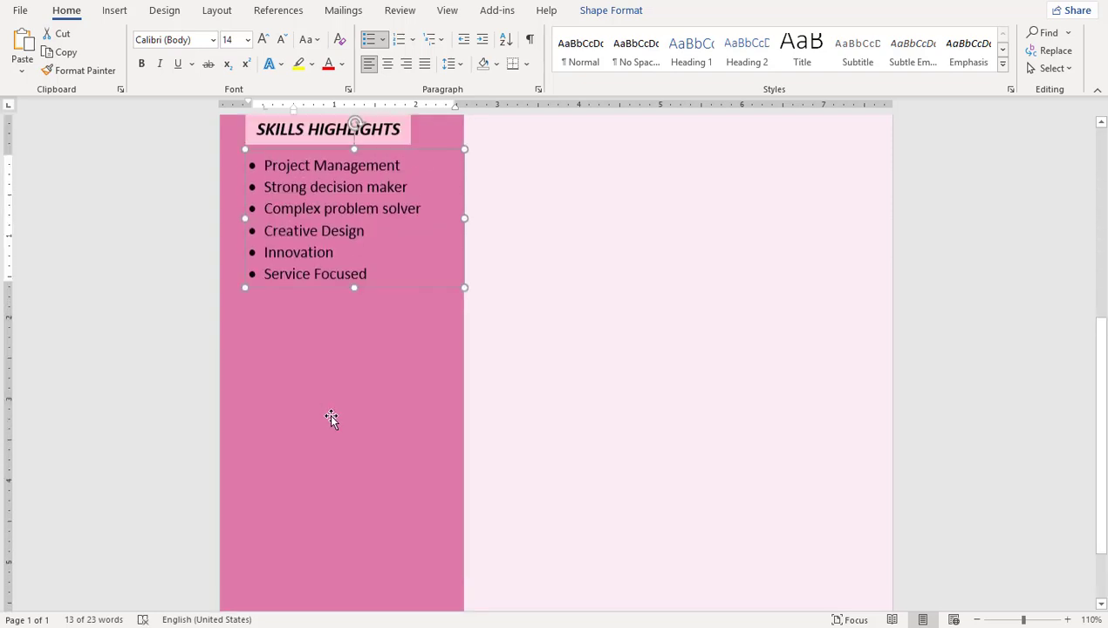
shift+click(402, 137)
drag(354, 286, 358, 502)
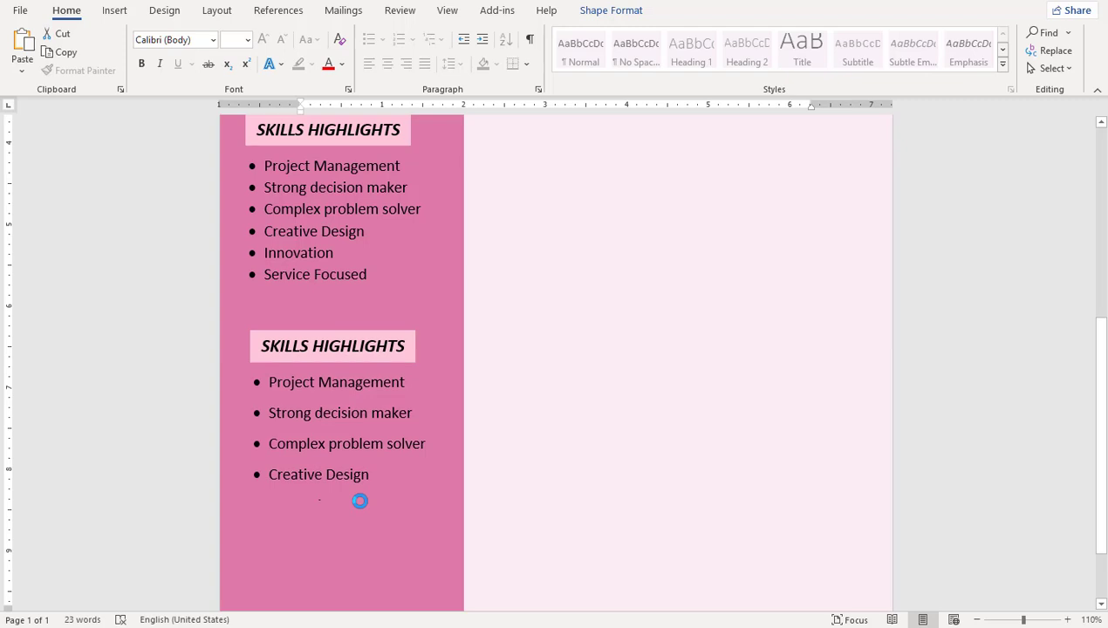
Step: Rename the copied heading LANGUAGES and list English, Bengali, Hindi and Arabic as bullets
triple_click(379, 347)
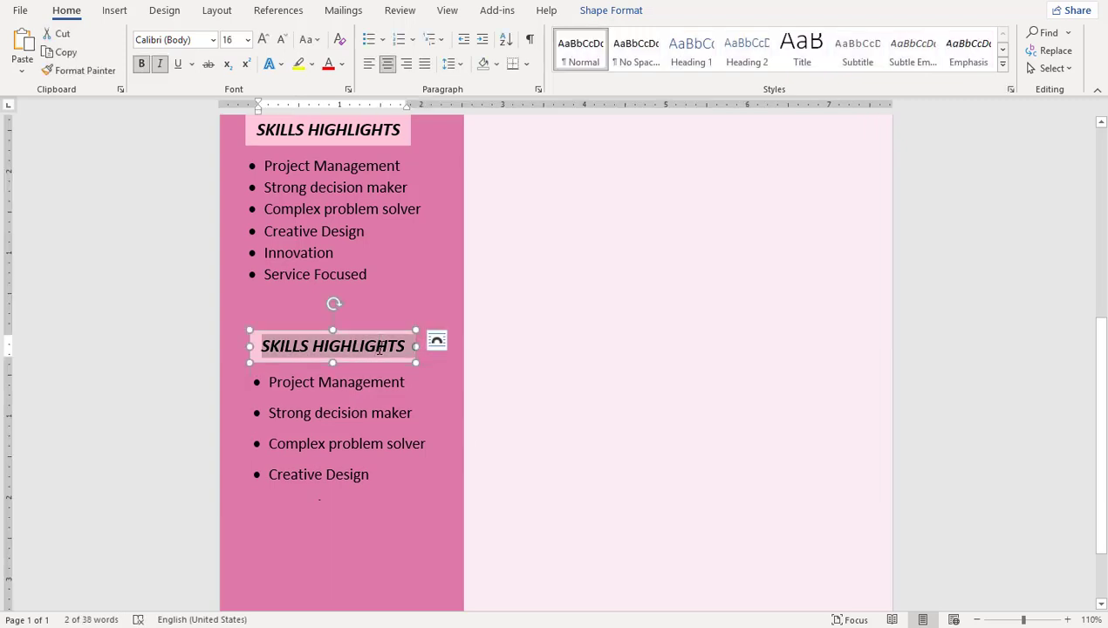
text(LANGUAGES)
click(373, 399)
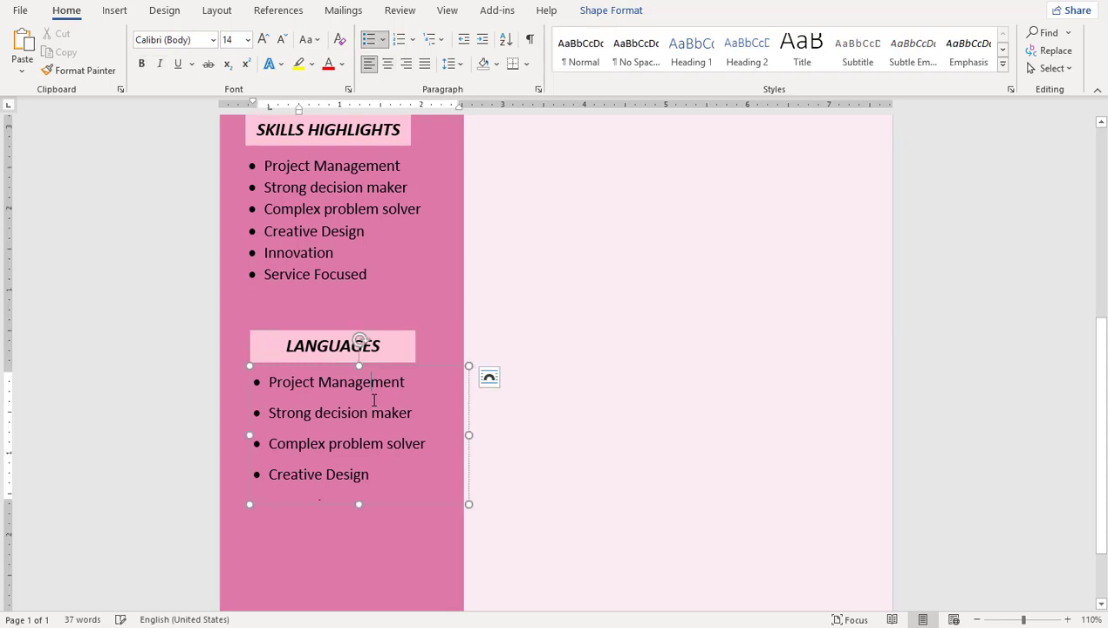
key(ctrl+a)
key(Delete)
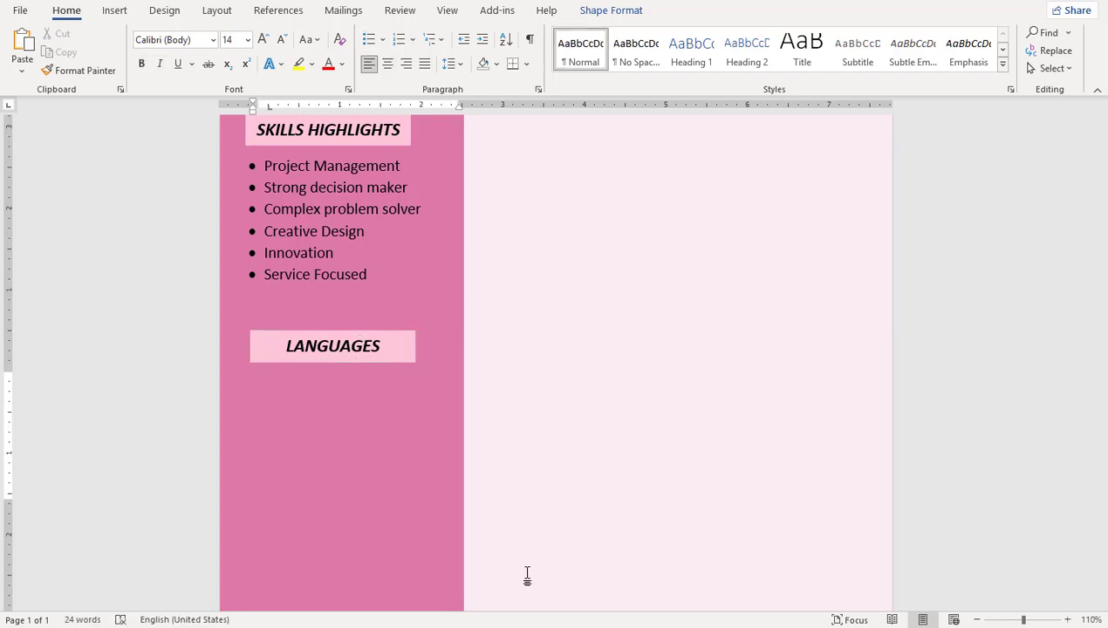
text(English Bengali Hindi Arabic)
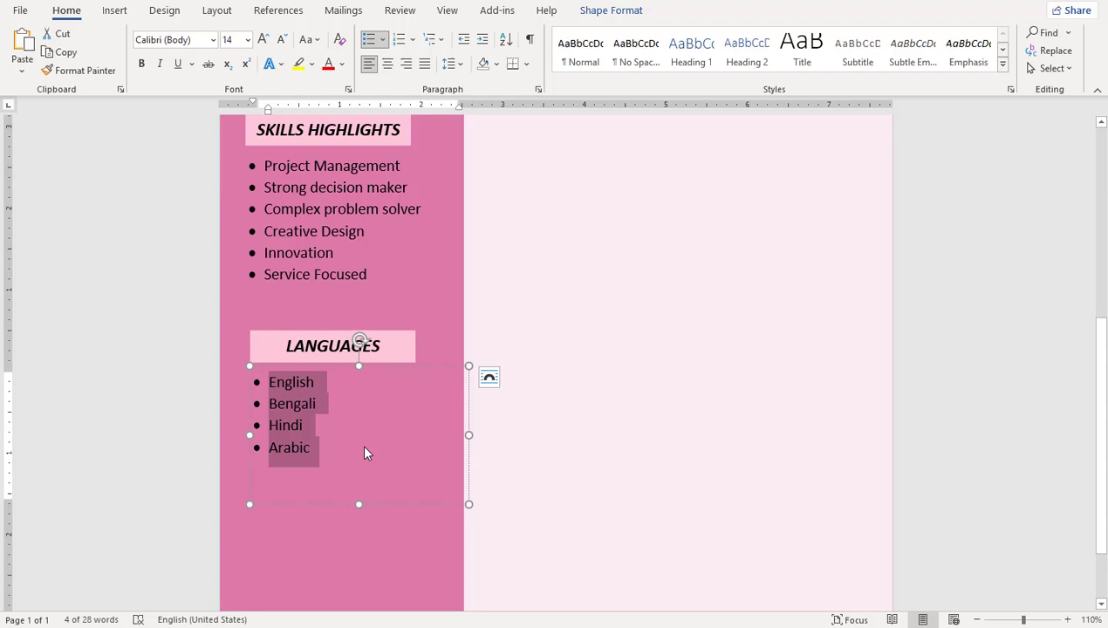
click(363, 446)
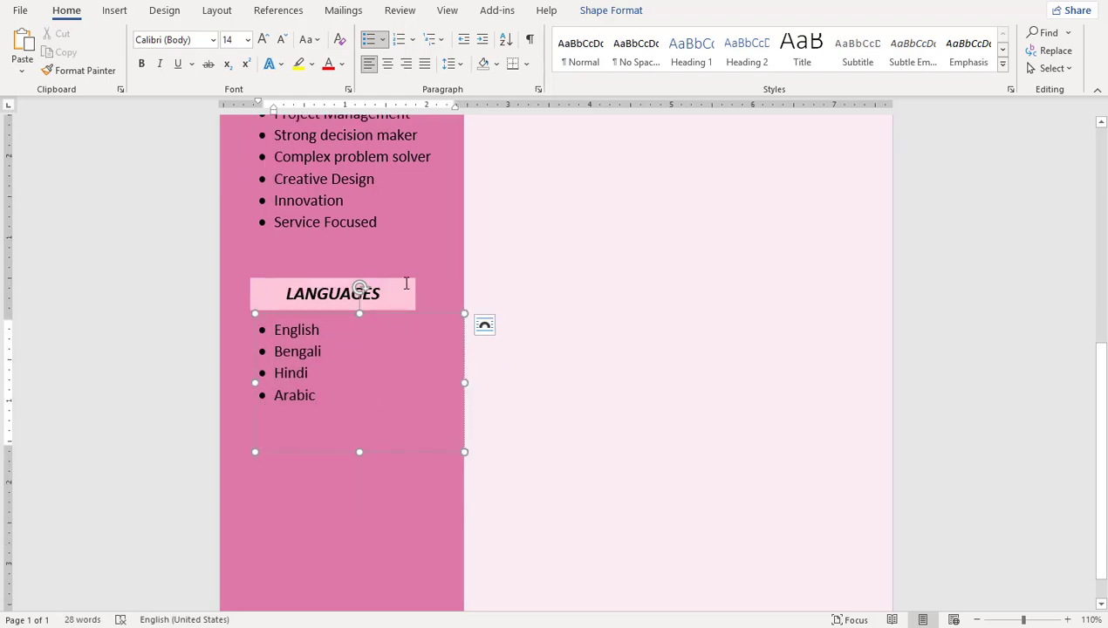
Step: Duplicate the section as HOBBIES listing Reading, Traveling, Cricket and Photography
shift+click(401, 286)
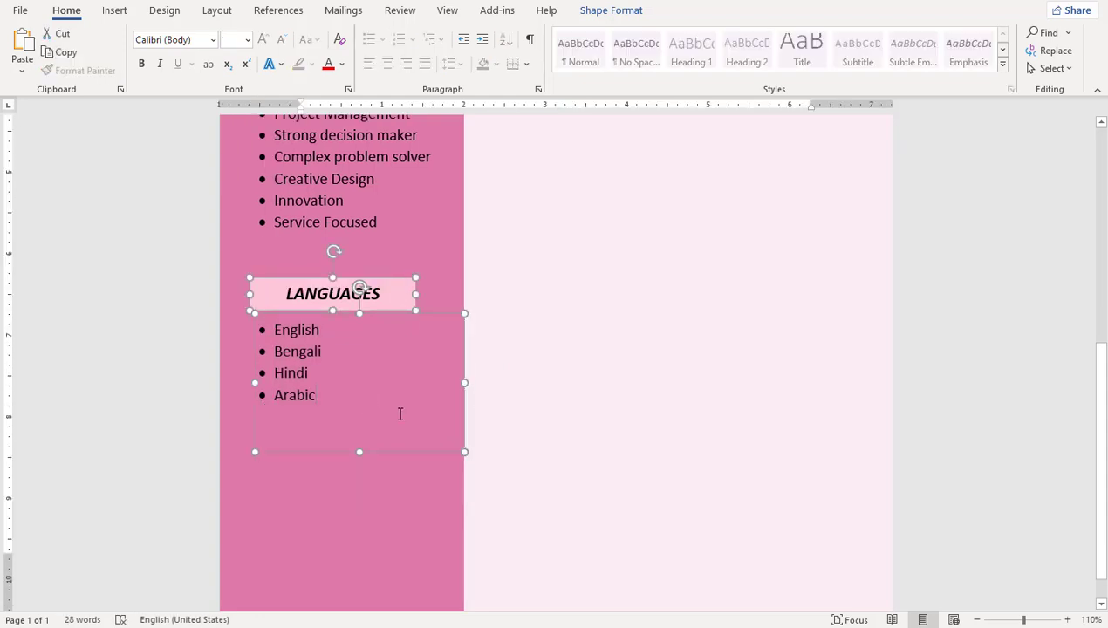
scroll(396, 428, down, 1)
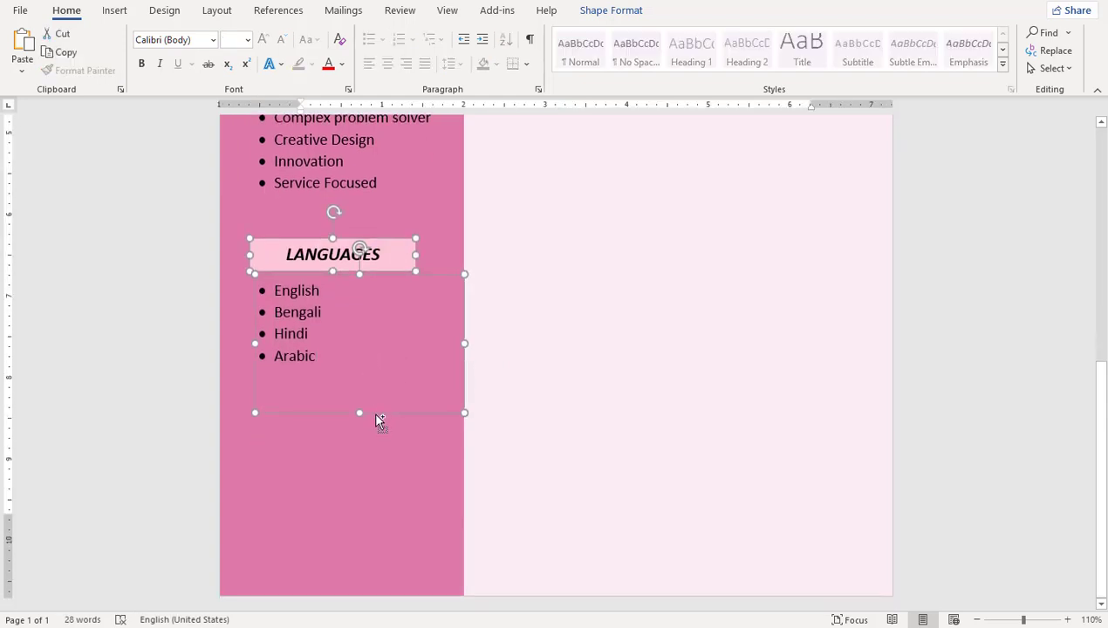
drag(379, 419, 366, 557)
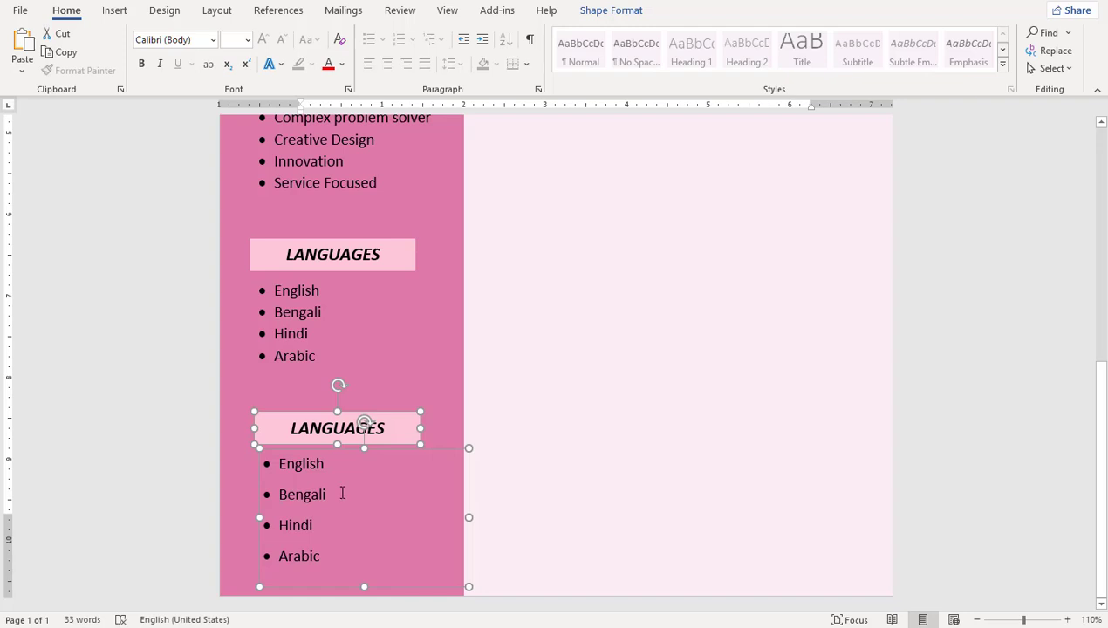
double_click(316, 421)
text(HOBBIES)
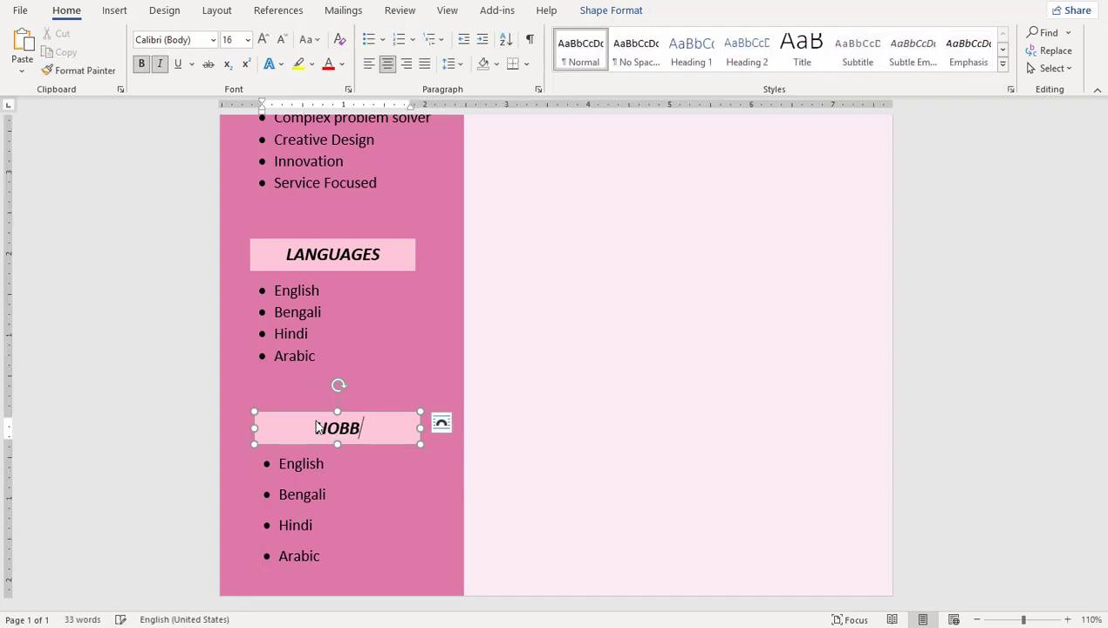
click(347, 515)
key(ctrl+a)
key(Delete)
text(Reading Traveling Cricket Photography)
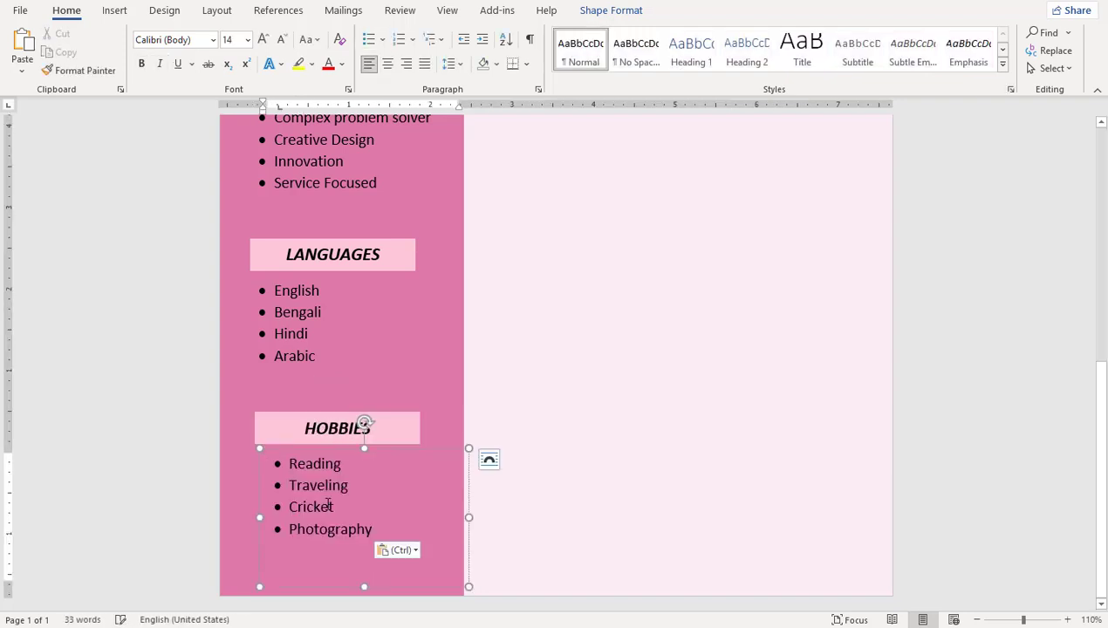
scroll(328, 505, up, 10)
ctrl+scroll(340, 510, down, 4)
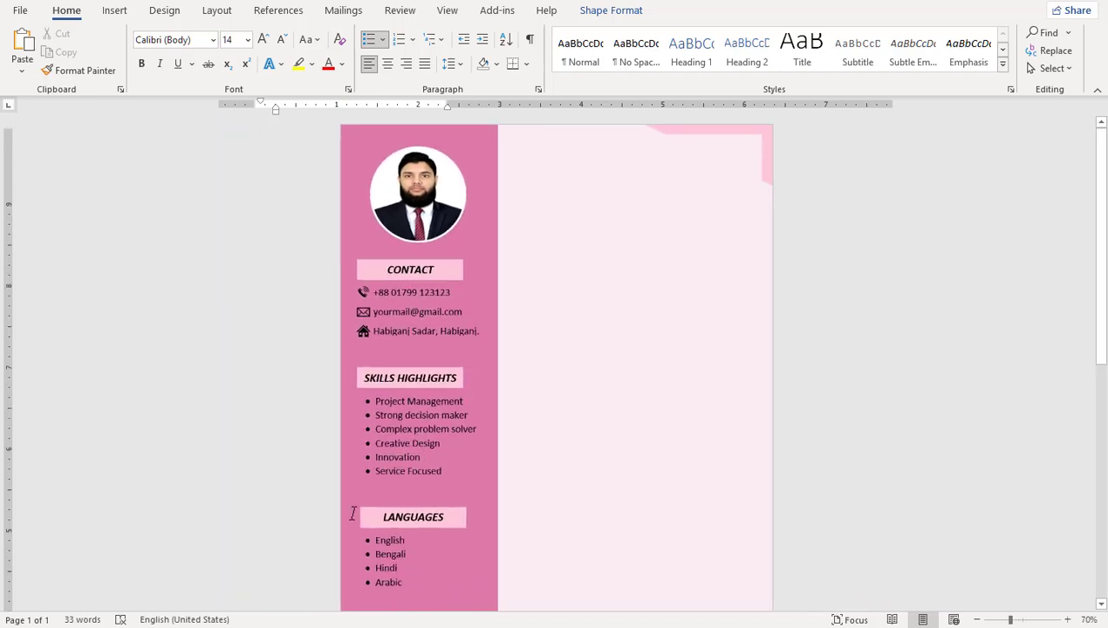
Step: Copy the skills text box to the top of the right column at 28 pt
ctrl+scroll(475, 491, up, 3)
click(530, 549)
scroll(576, 540, up, 7)
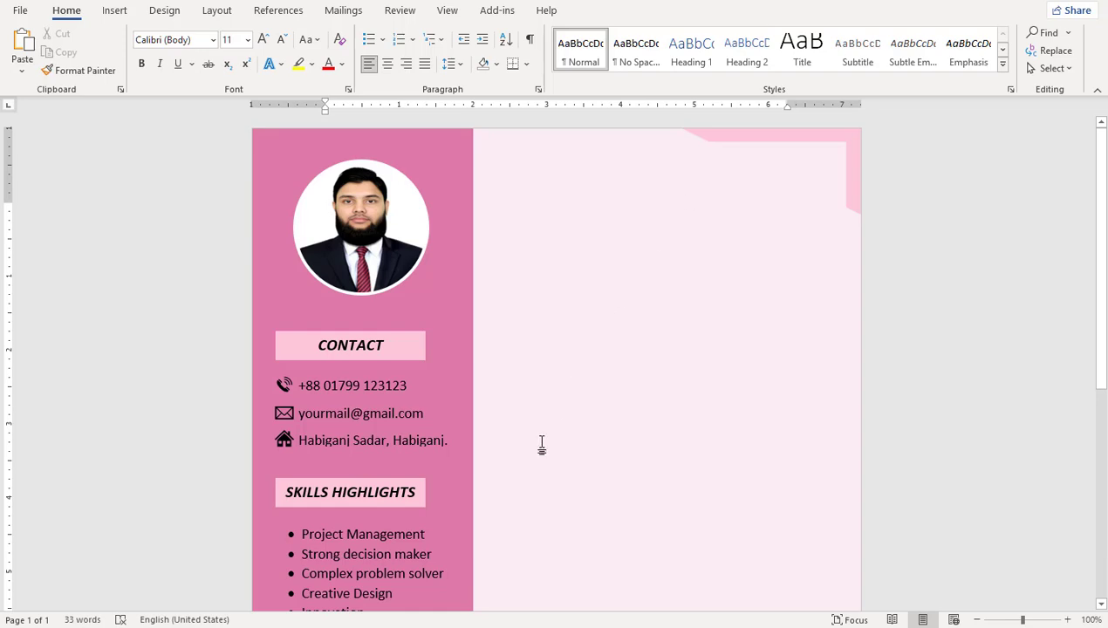
click(379, 532)
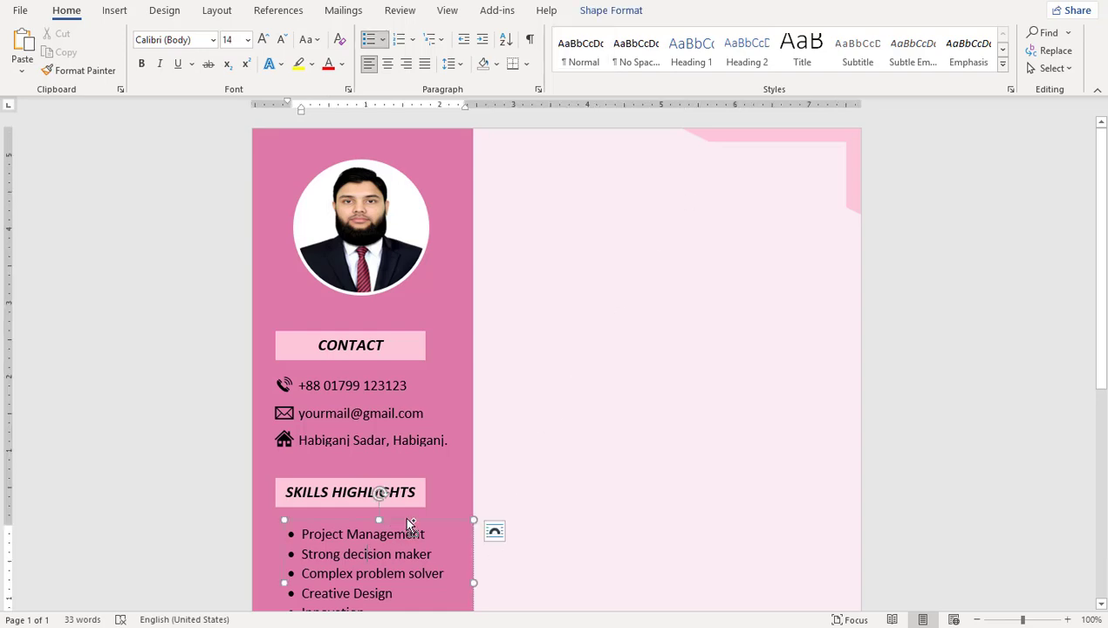
drag(410, 524, 649, 164)
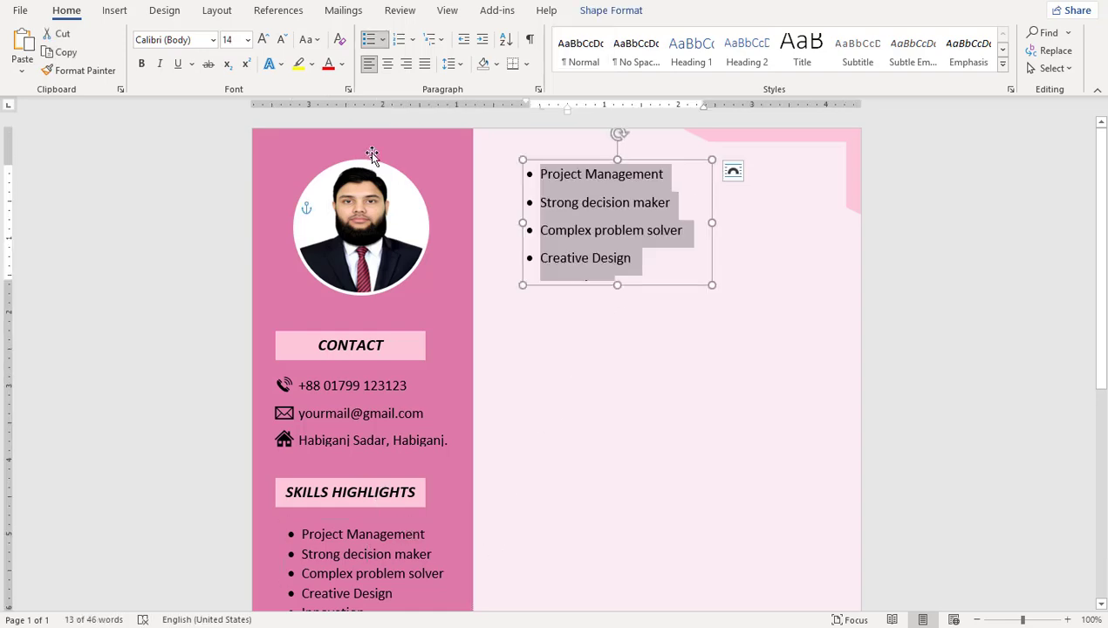
click(248, 39)
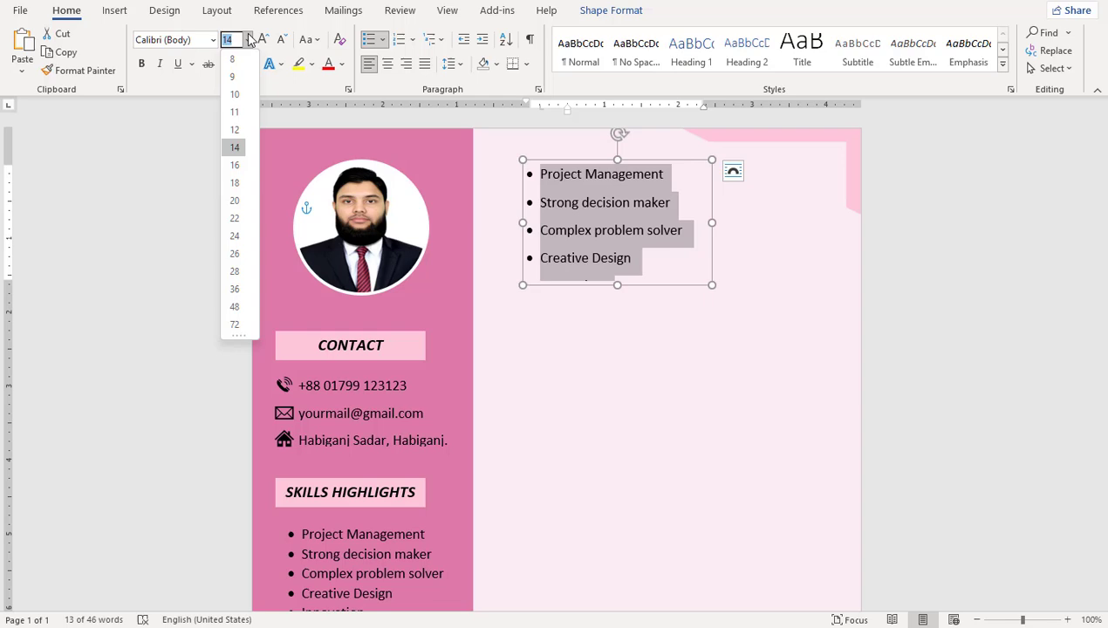
click(238, 272)
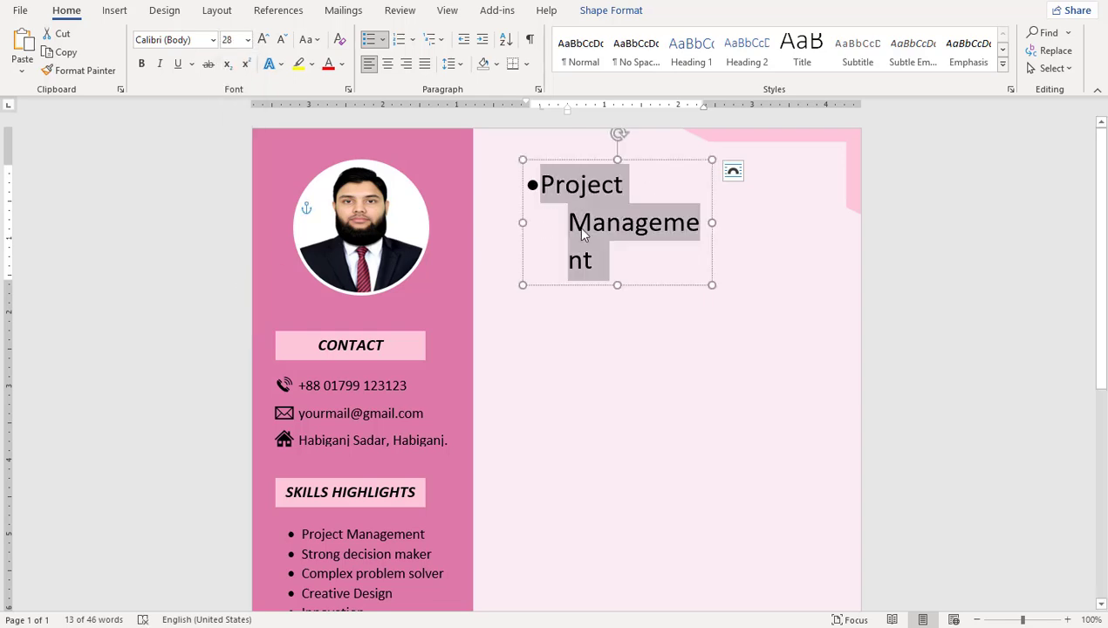
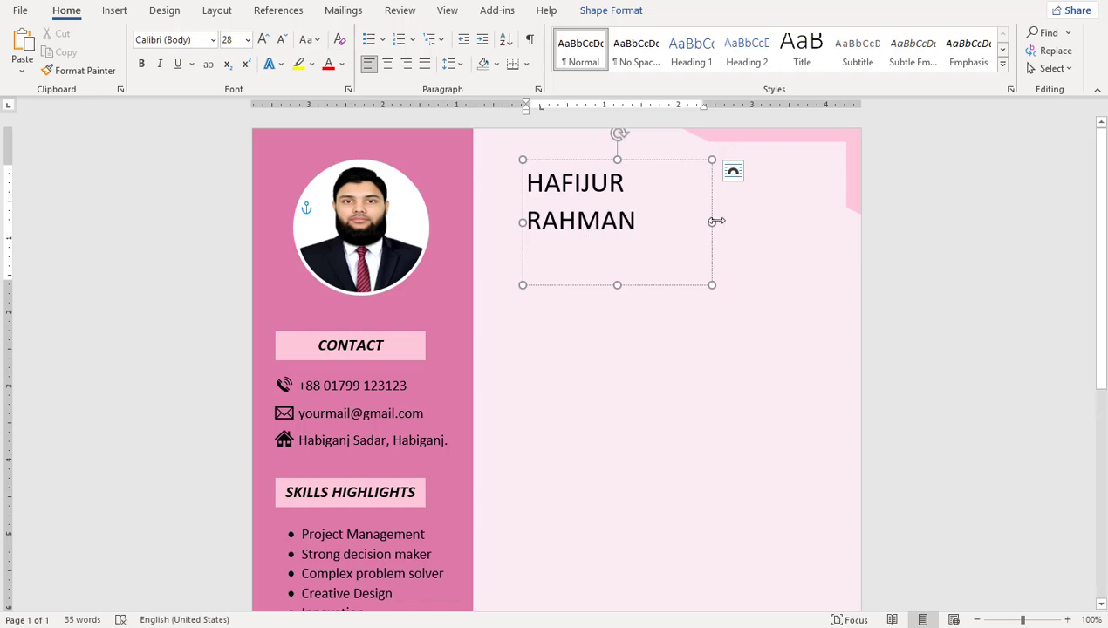
Step: Type the candidate's full name, widen the box to one line, and centre it
drag(712, 222, 839, 222)
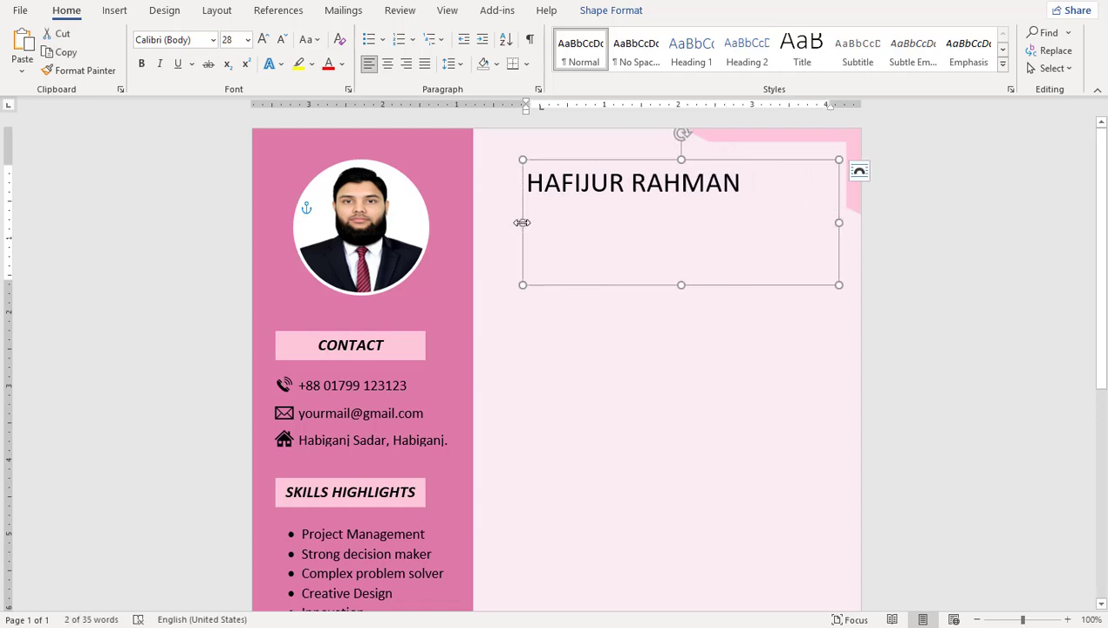
drag(522, 222, 505, 221)
drag(504, 221, 486, 222)
drag(721, 180, 455, 178)
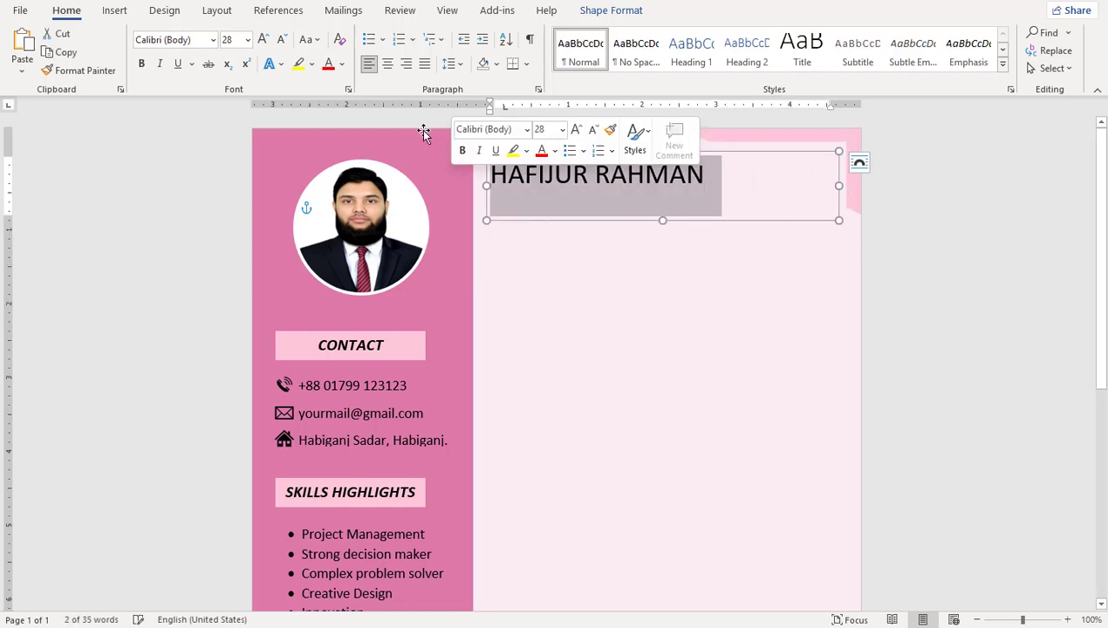
key(ctrl+e)
Step: Make the name bold italic and colour the first name maroon
click(141, 64)
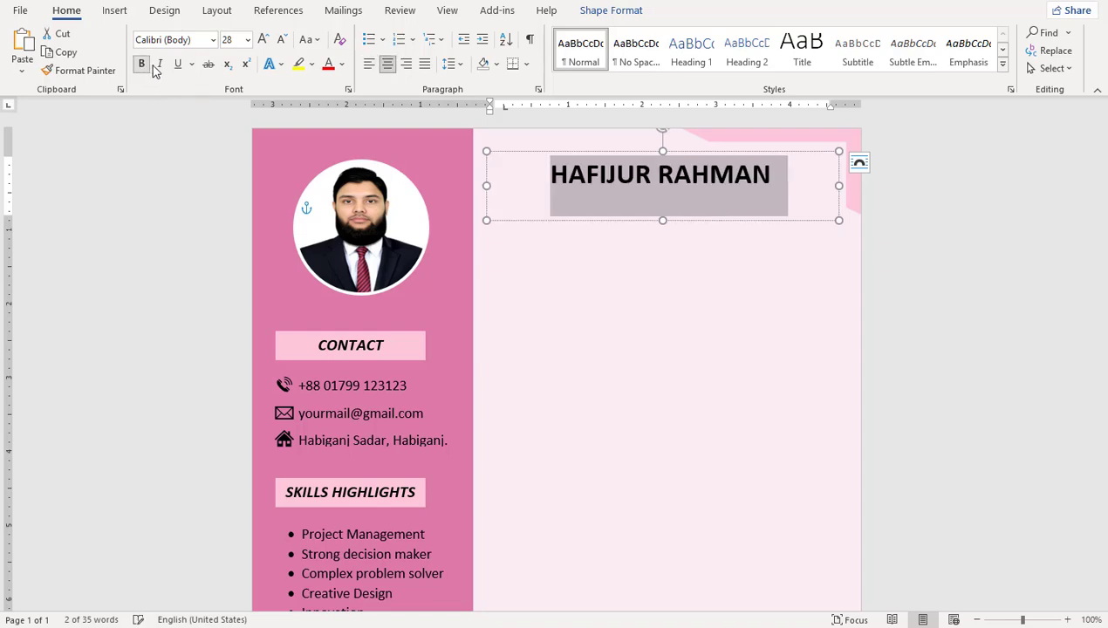
click(159, 64)
click(616, 175)
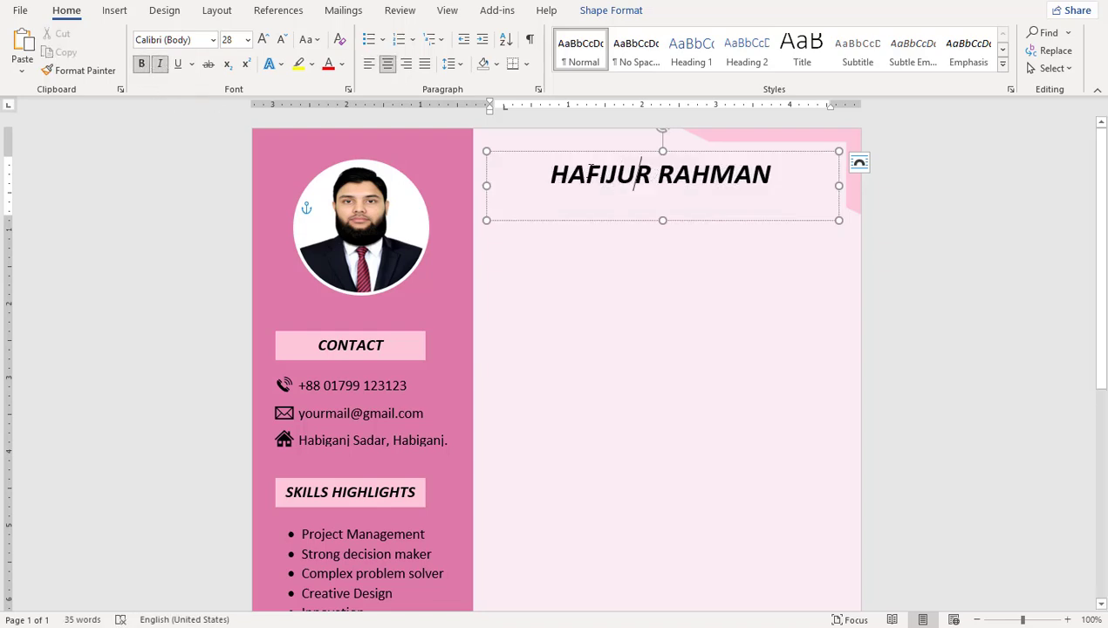
drag(634, 174, 599, 175)
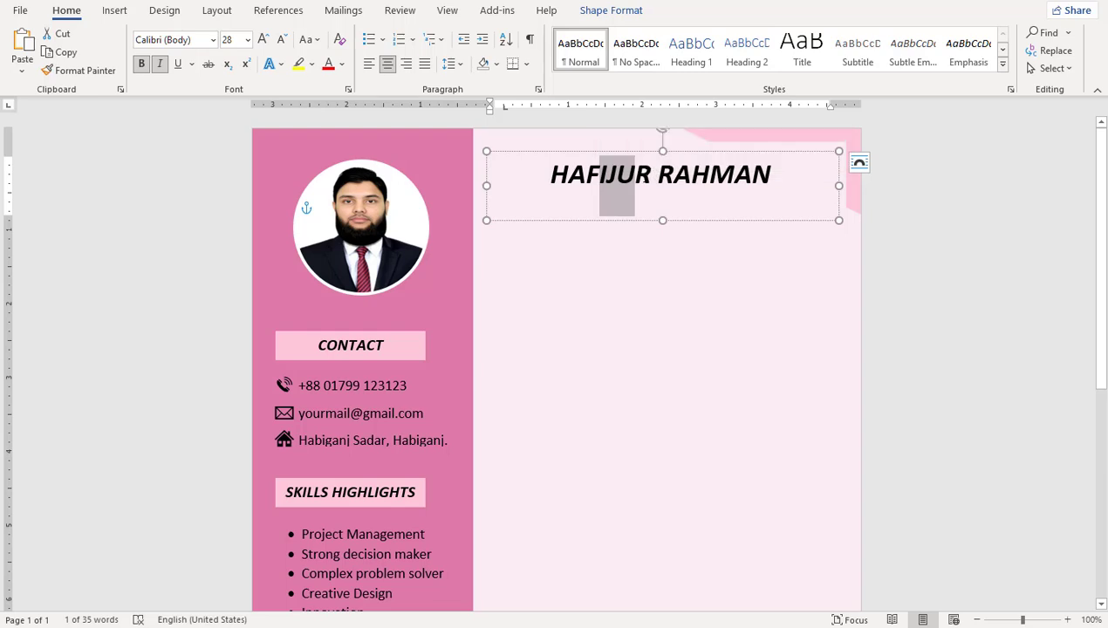
double_click(602, 175)
click(340, 65)
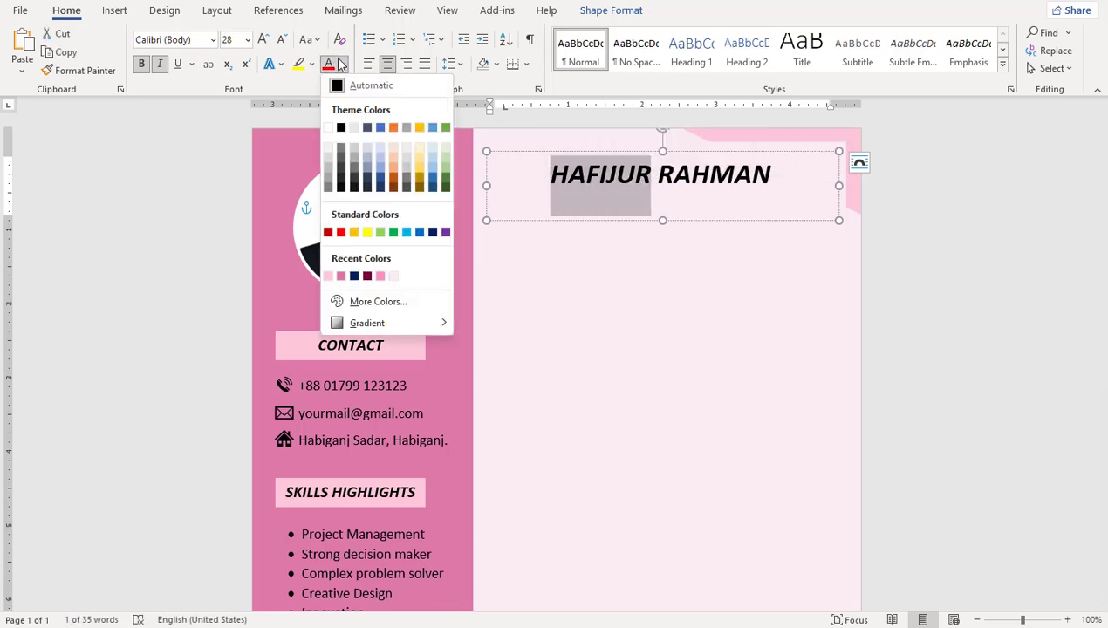
click(367, 276)
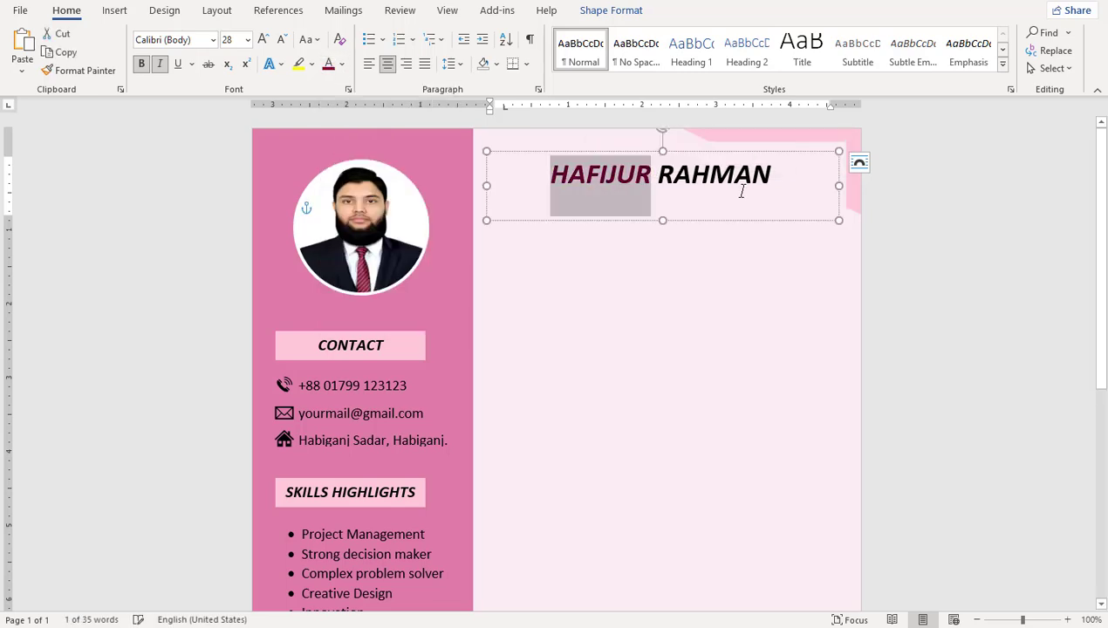
Step: Colour the surname dark navy and start a new line below the name
drag(773, 178, 657, 178)
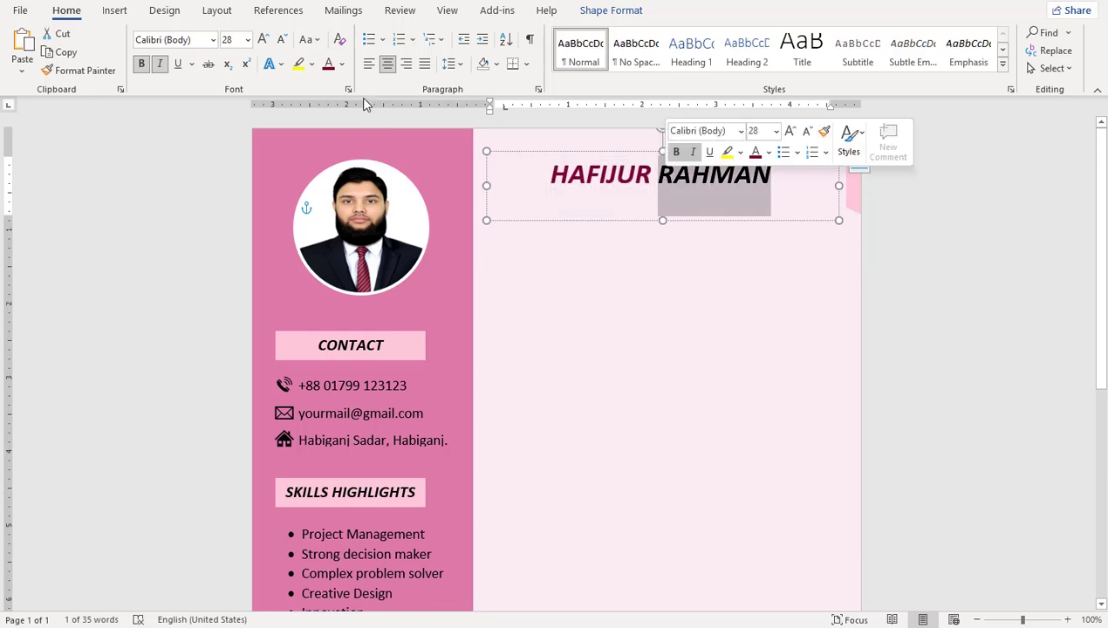
click(343, 65)
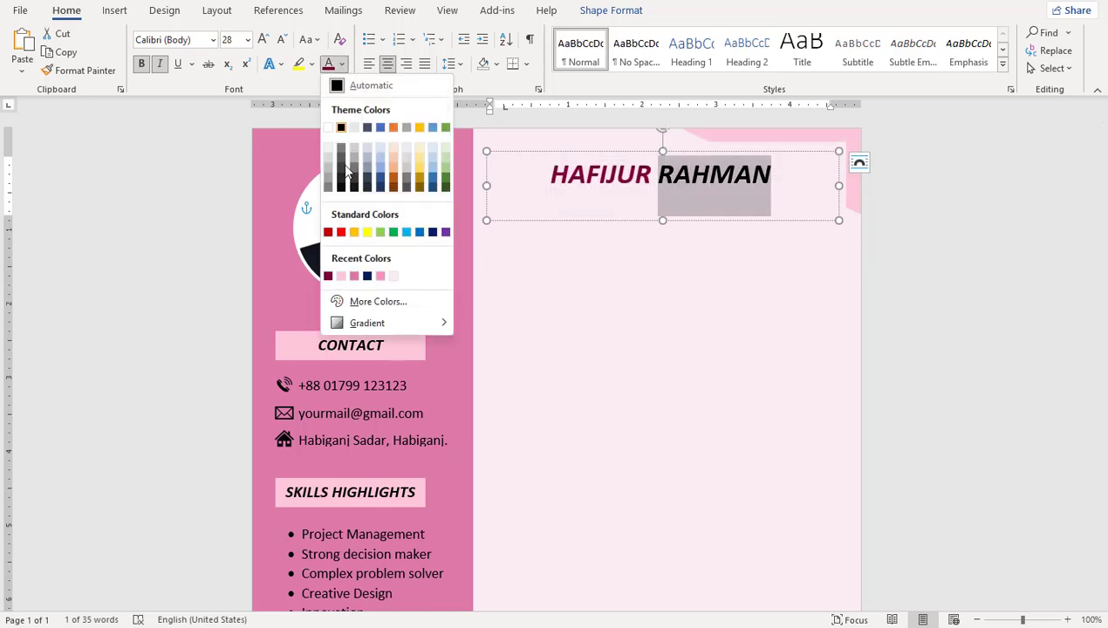
click(362, 276)
key(Return)
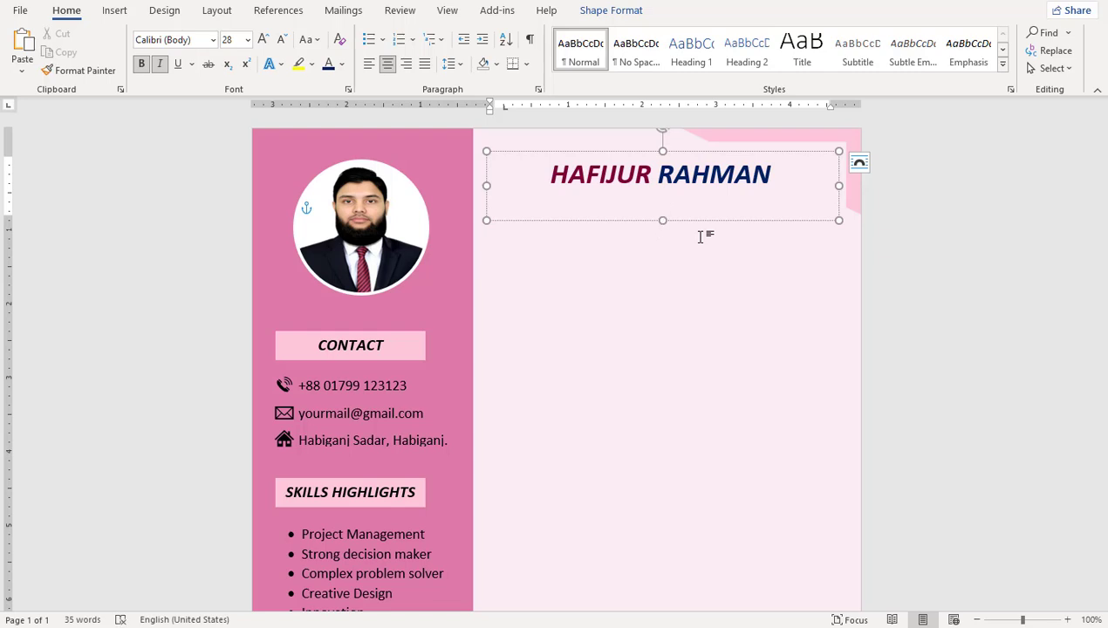
Step: Type a 16-pt dark grey 'Civil Engineer' subtitle under the name
click(248, 39)
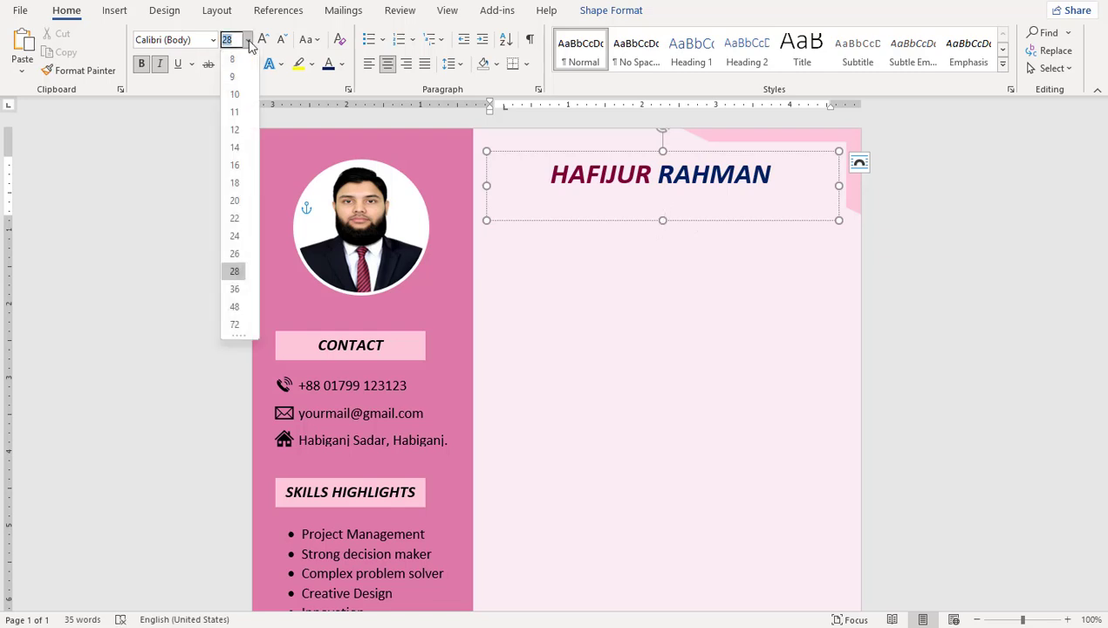
click(241, 166)
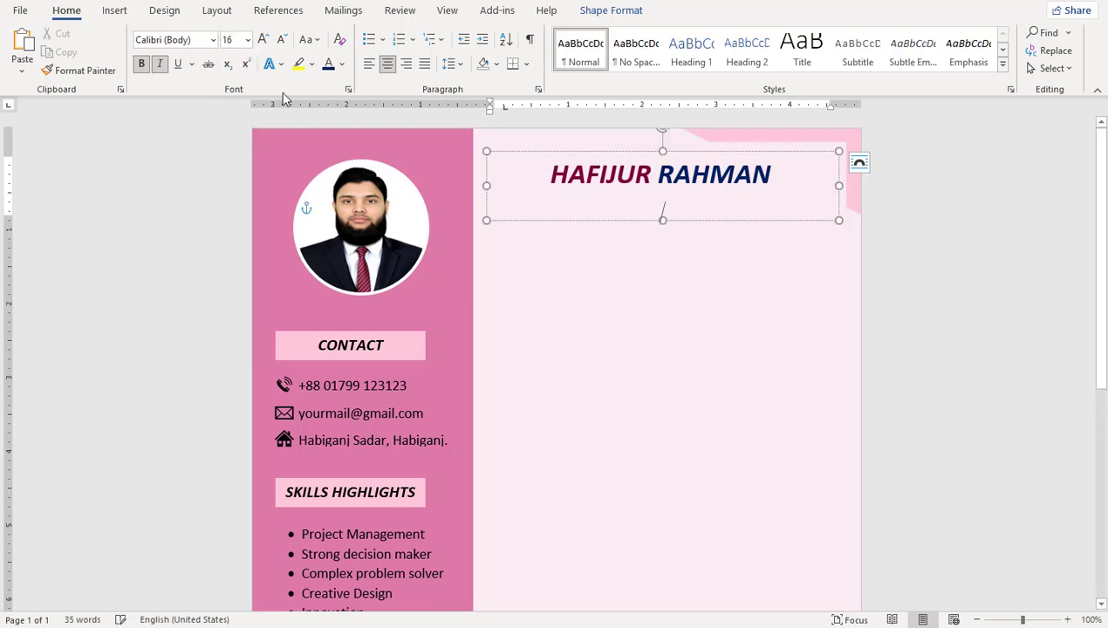
click(343, 67)
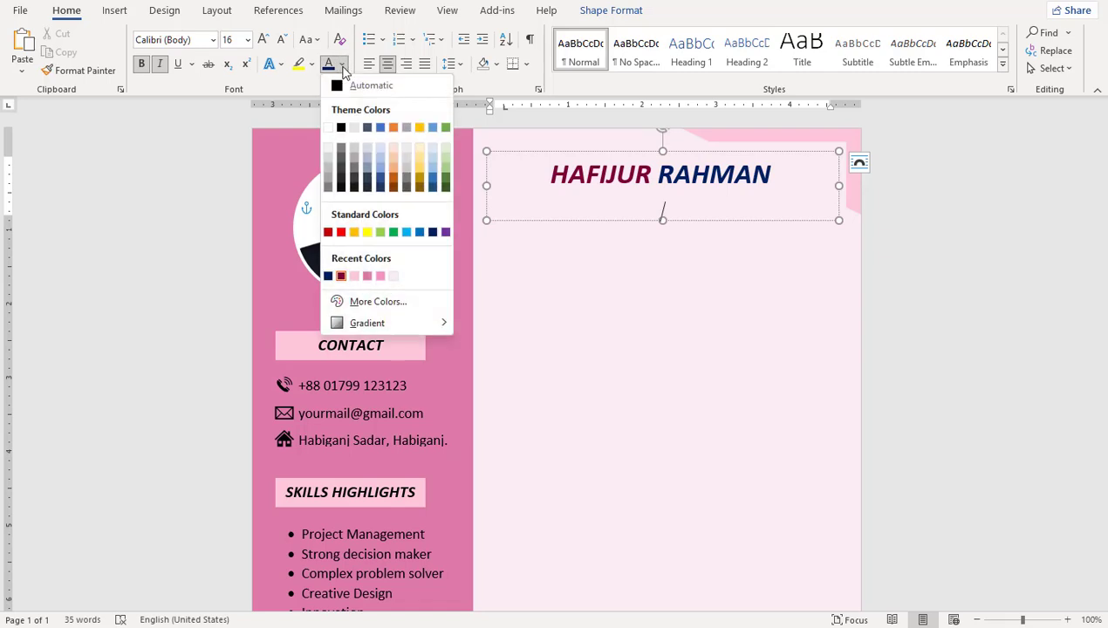
click(354, 181)
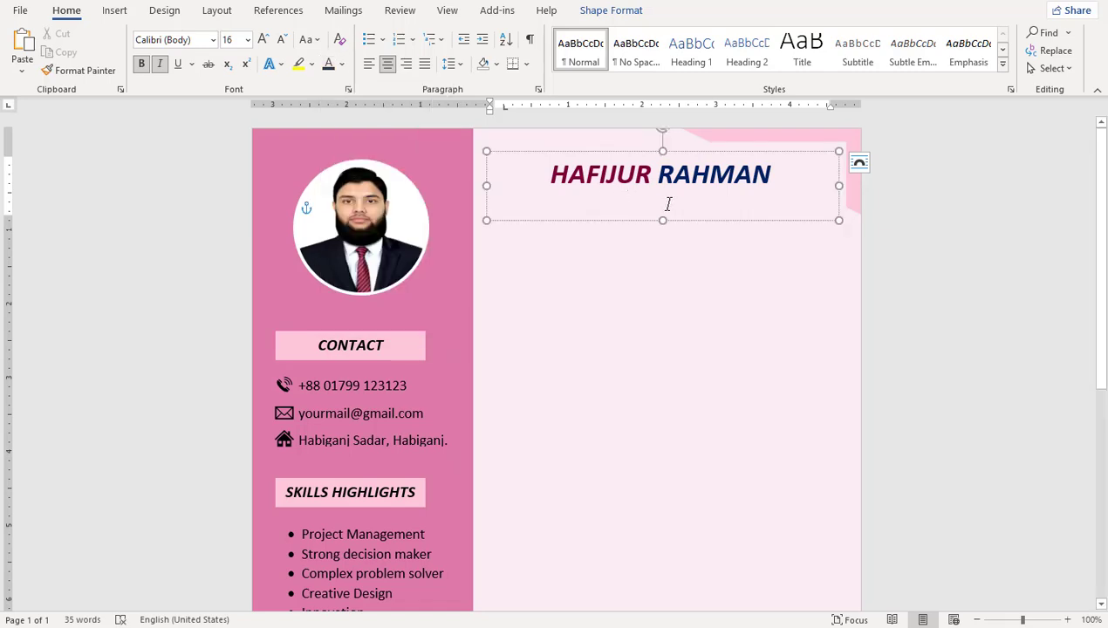
text(Civil Engineer)
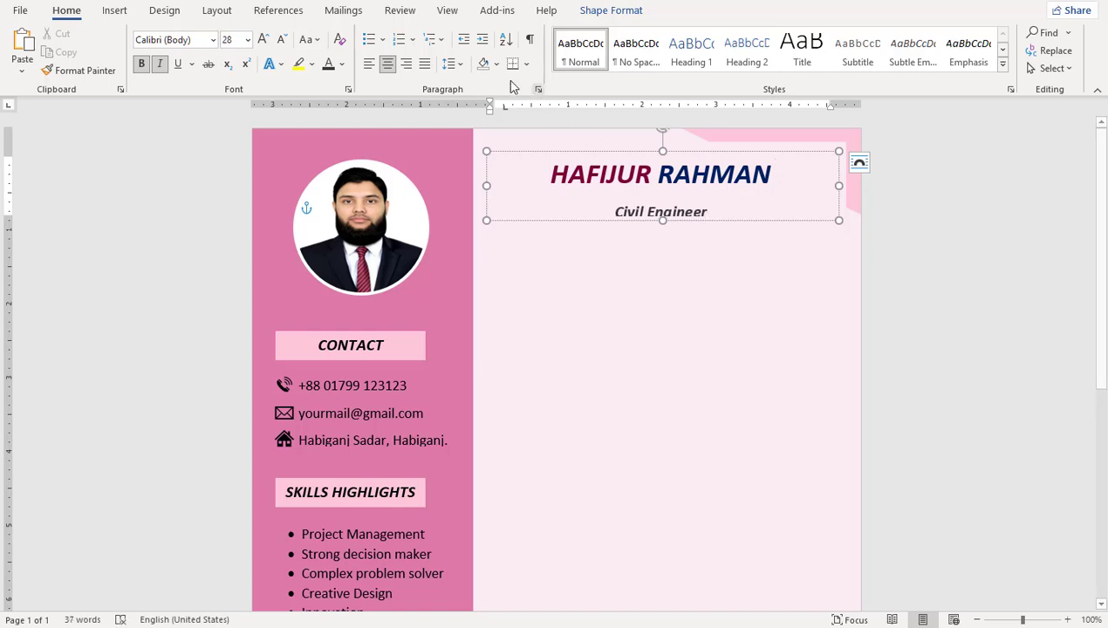
Step: Remove the space after the name paragraph
click(450, 67)
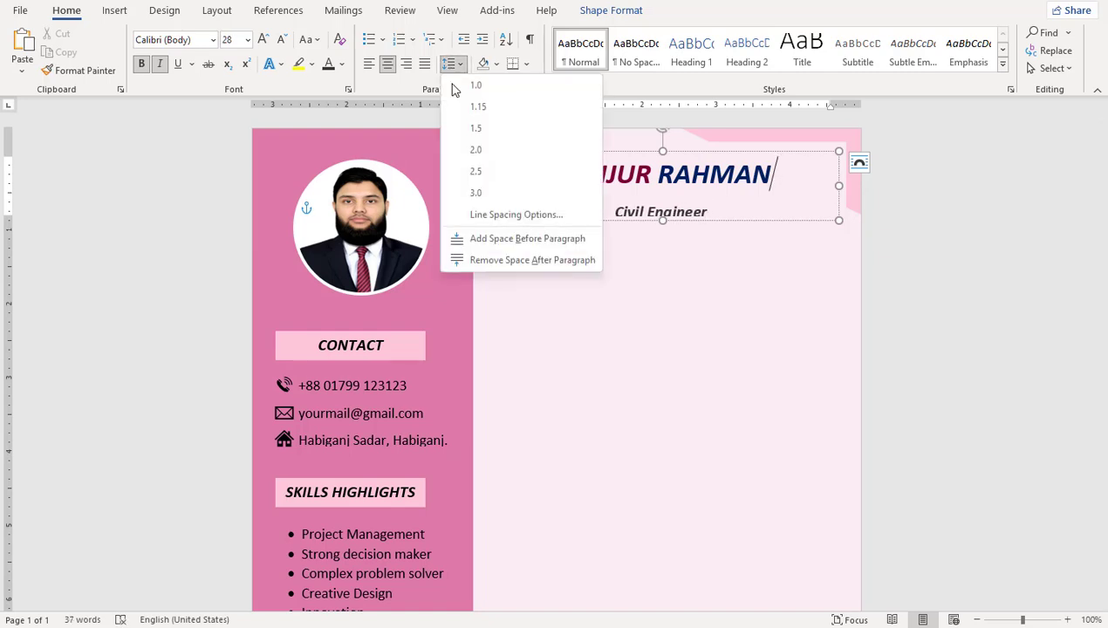
click(536, 263)
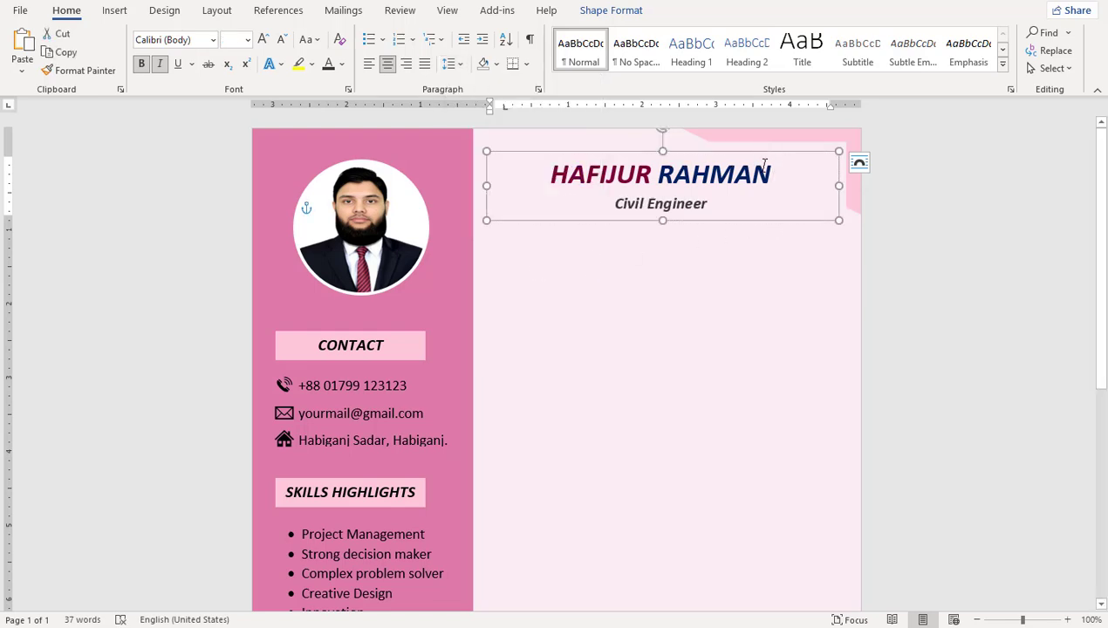
click(755, 302)
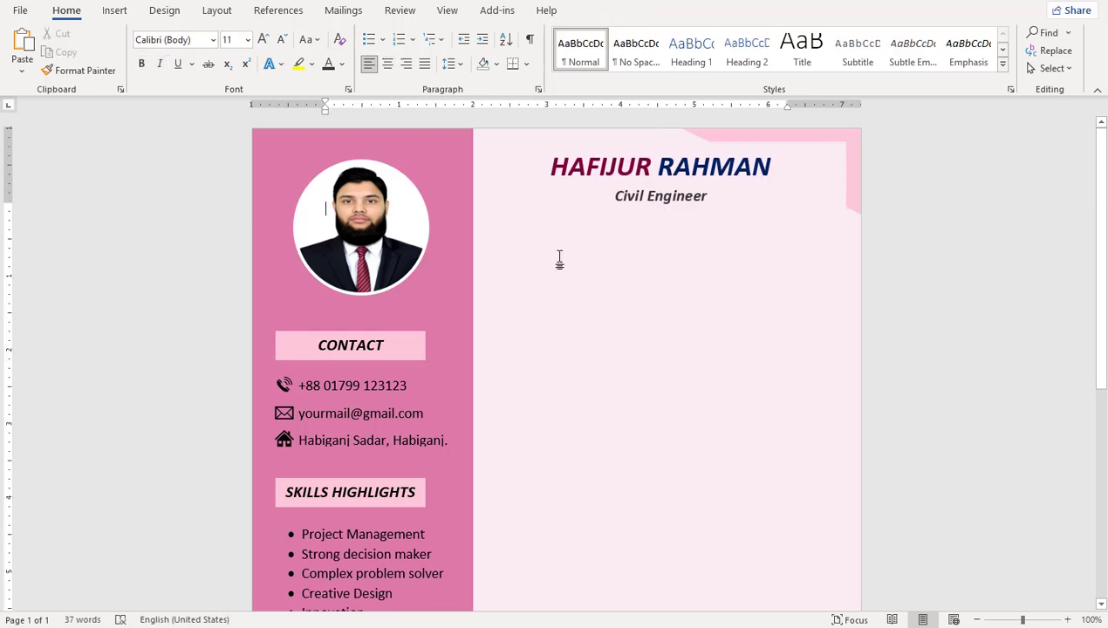
click(398, 339)
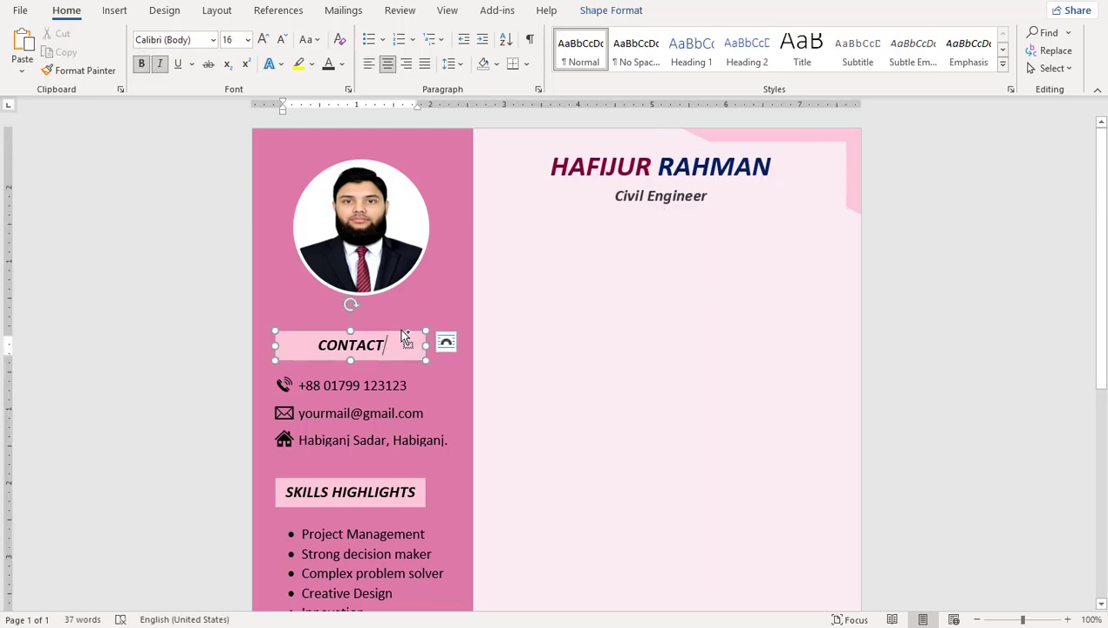
Step: Copy the CONTACT box into the right column, sized 0.4 by 5.6 inches under the subtitle
drag(397, 328, 622, 246)
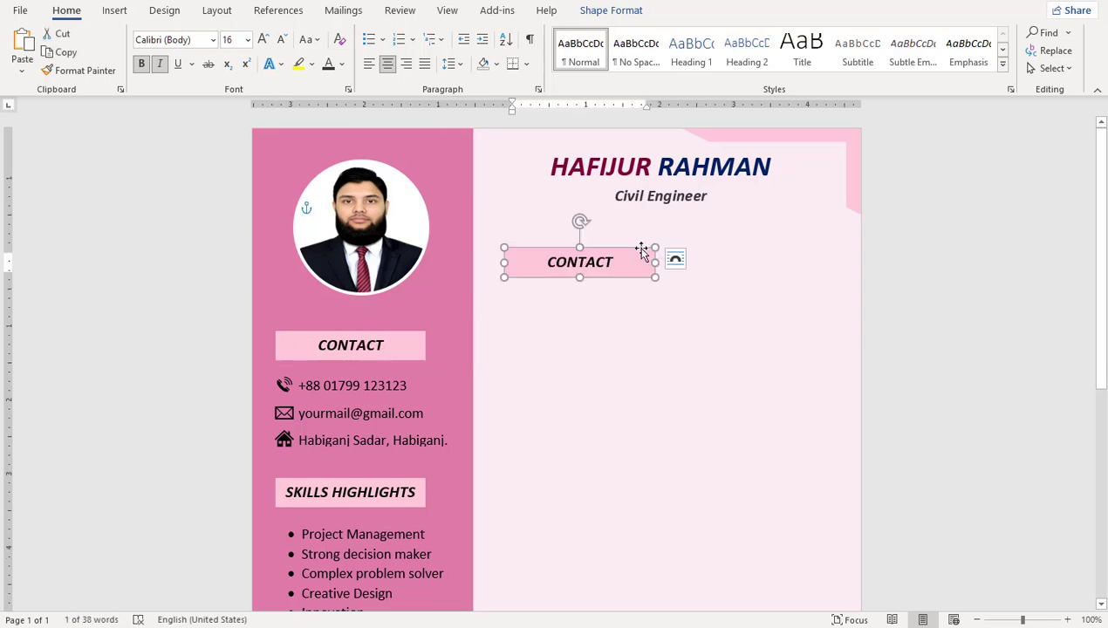
click(1032, 40)
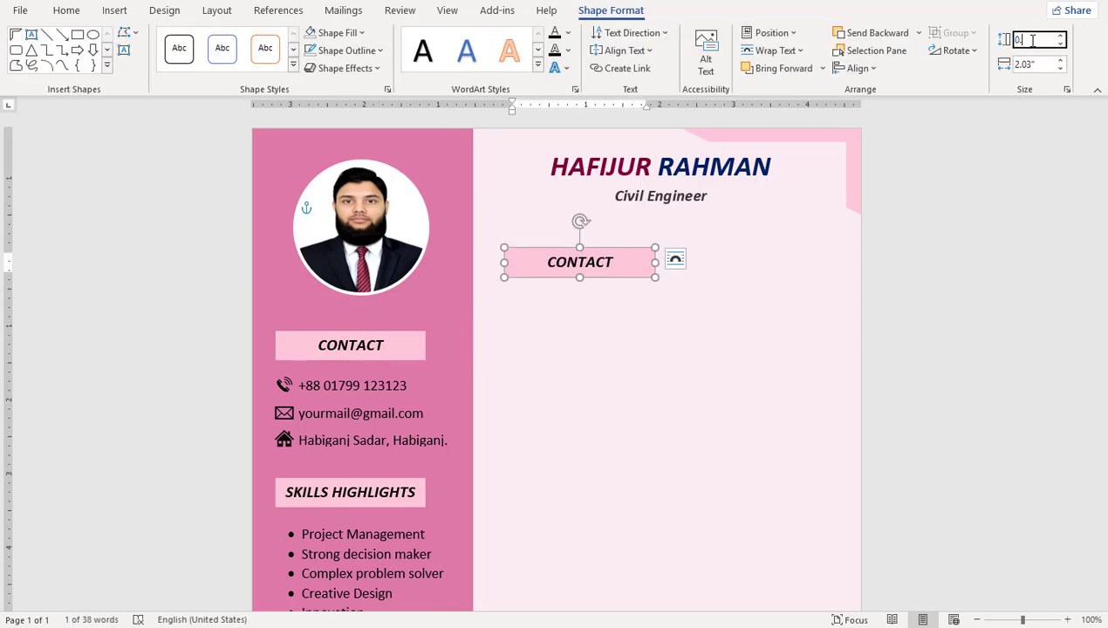
key(Tab)
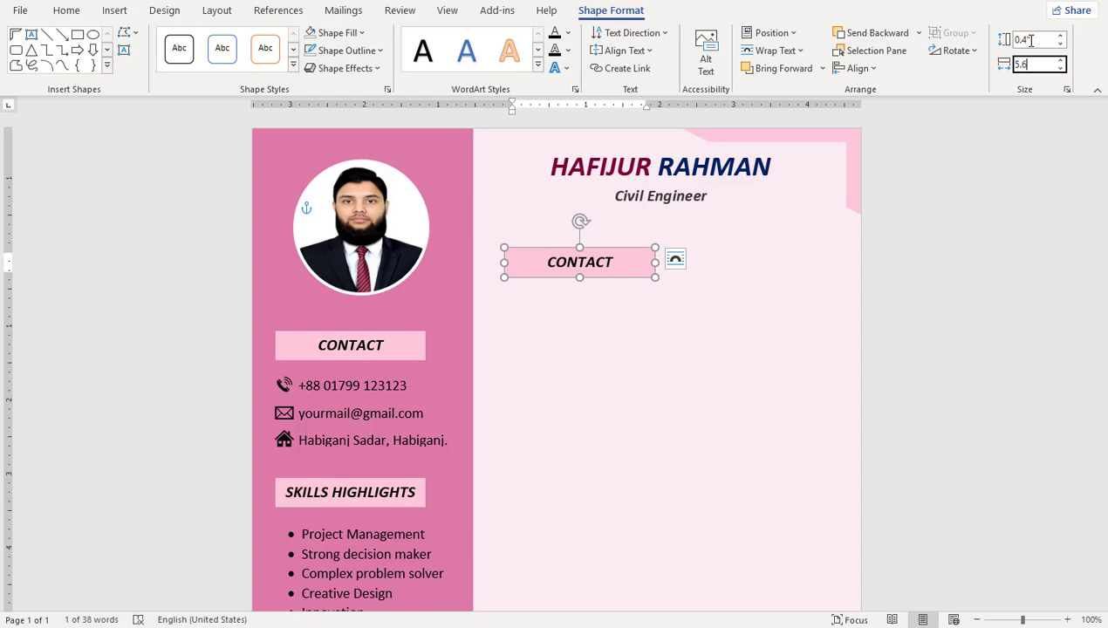
key(Return)
drag(824, 253, 767, 234)
Step: Fill the banner with the recent pink and retitle it CAREER OBJECTIVE
click(731, 232)
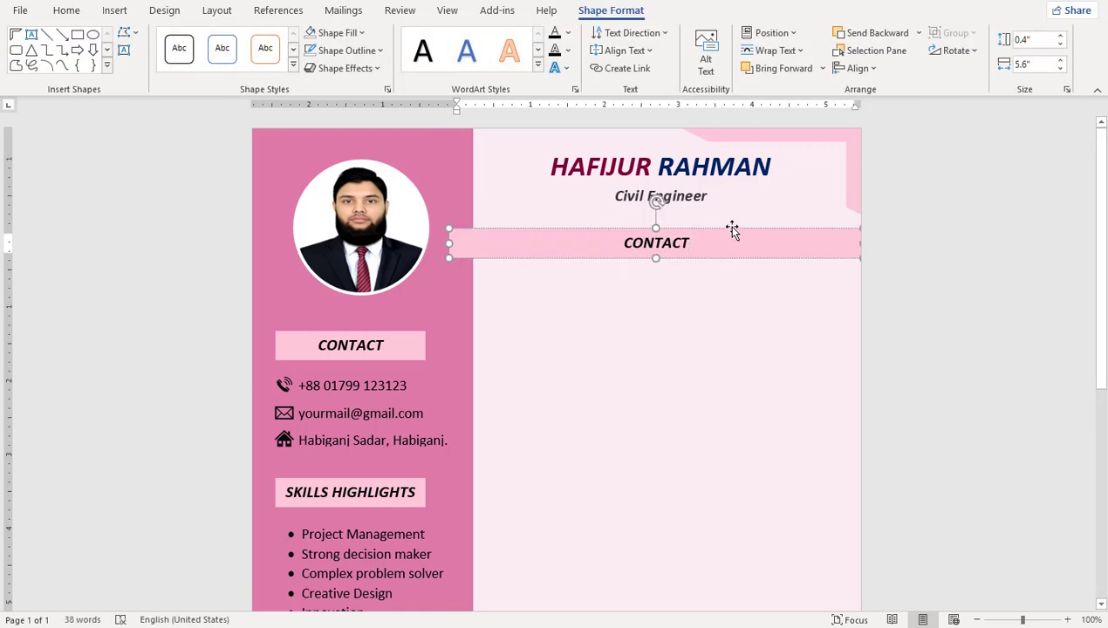
click(356, 35)
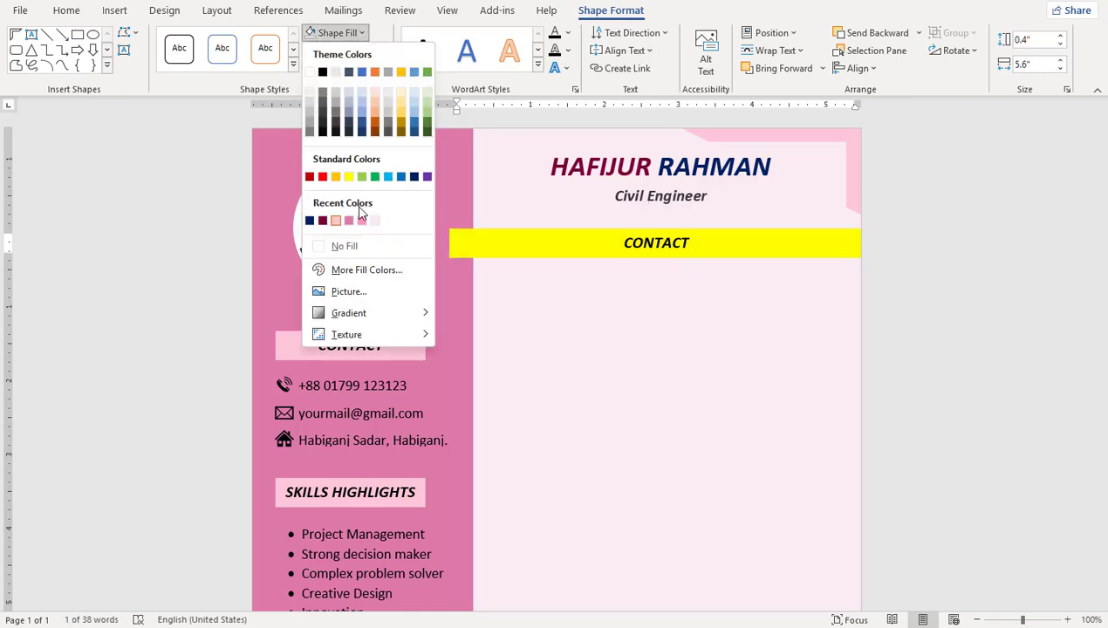
click(363, 221)
double_click(670, 244)
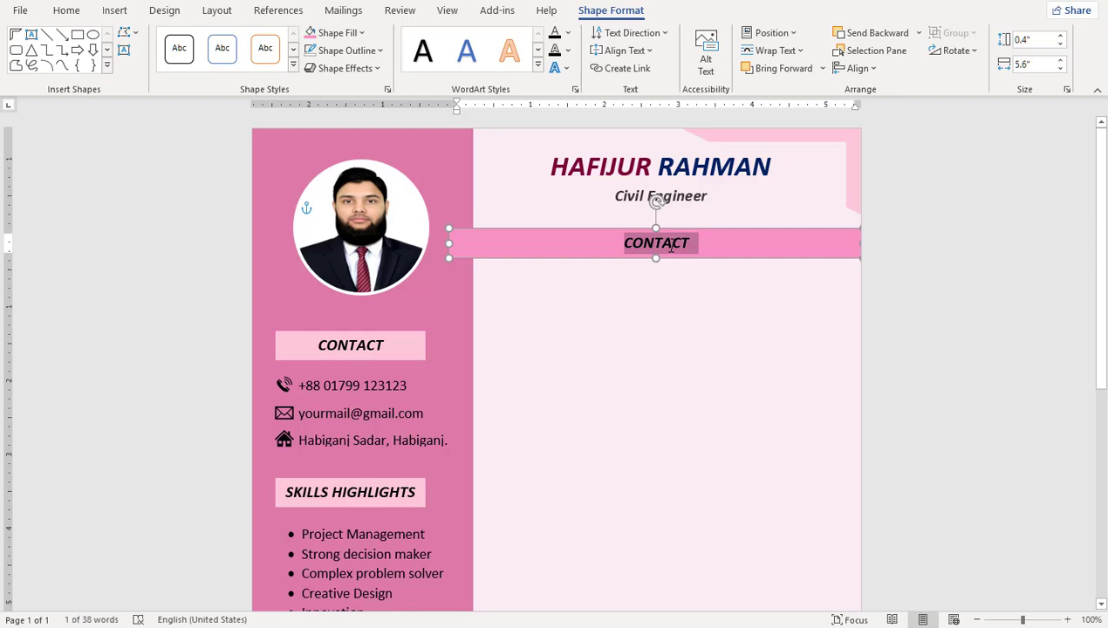
text(CAREER OBJECTIVE)
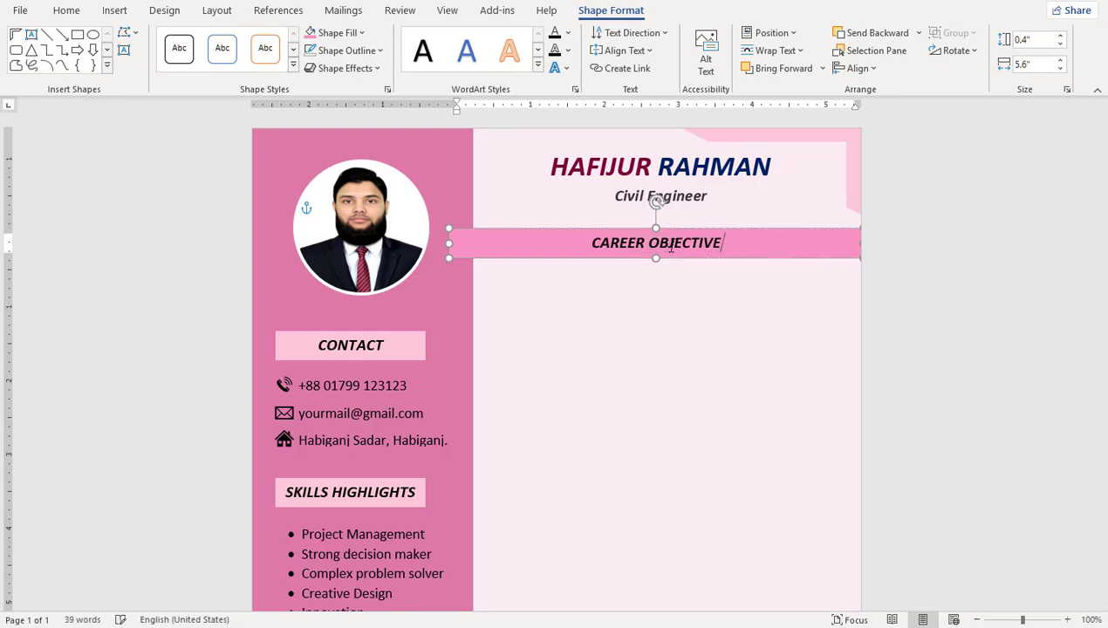
click(524, 364)
scroll(524, 365, up, 1)
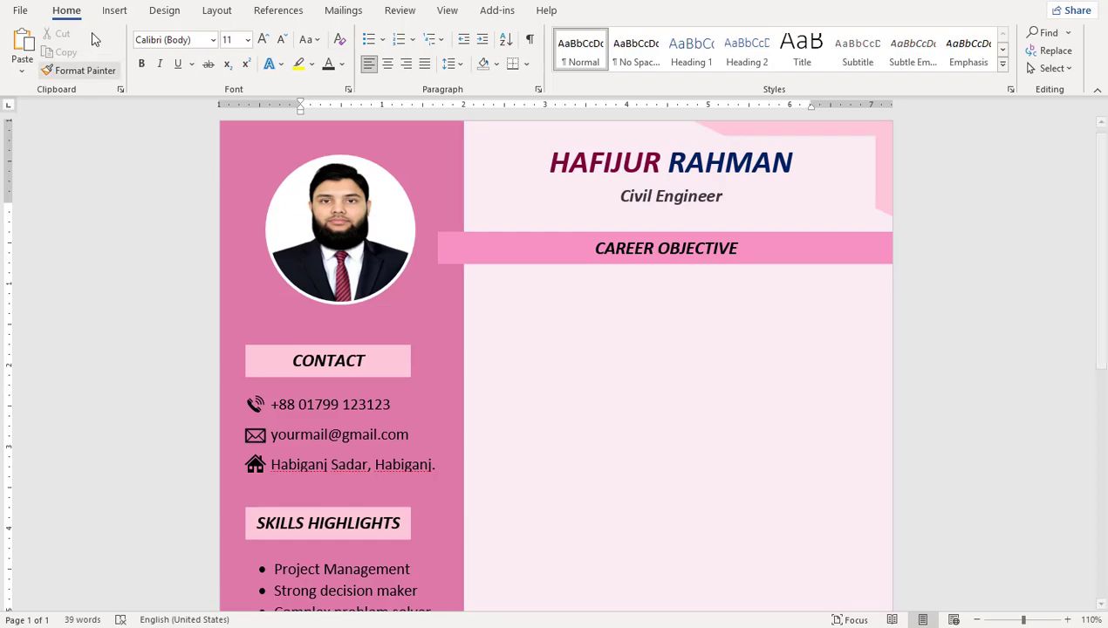
Step: Draw a right triangle near the banner's left end, sized 0.3 by 0.3 inches
click(114, 9)
click(199, 33)
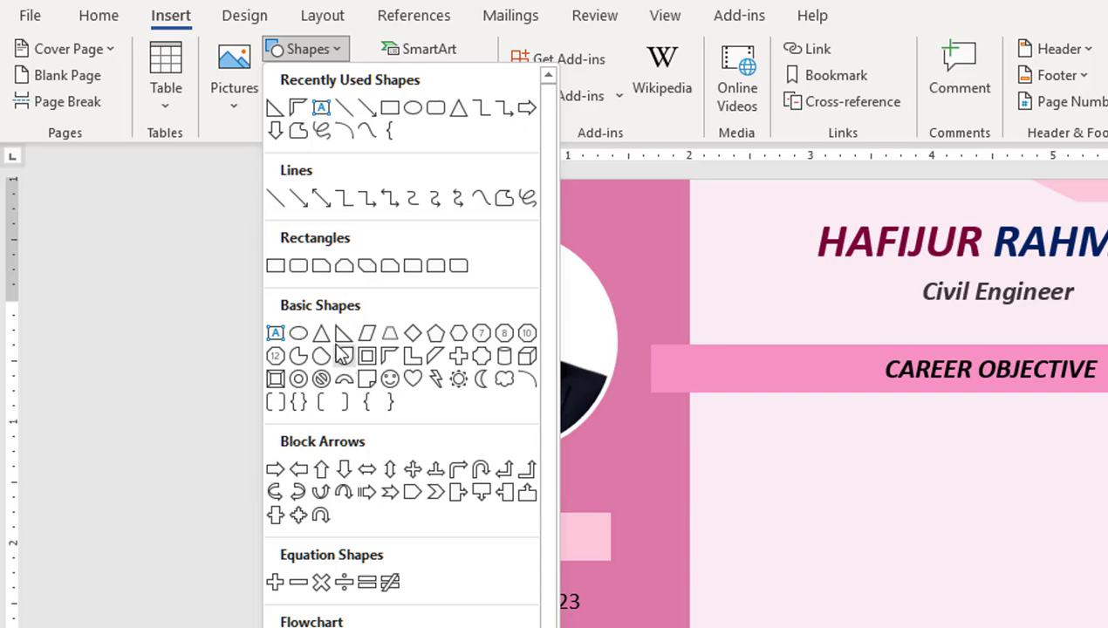
click(346, 331)
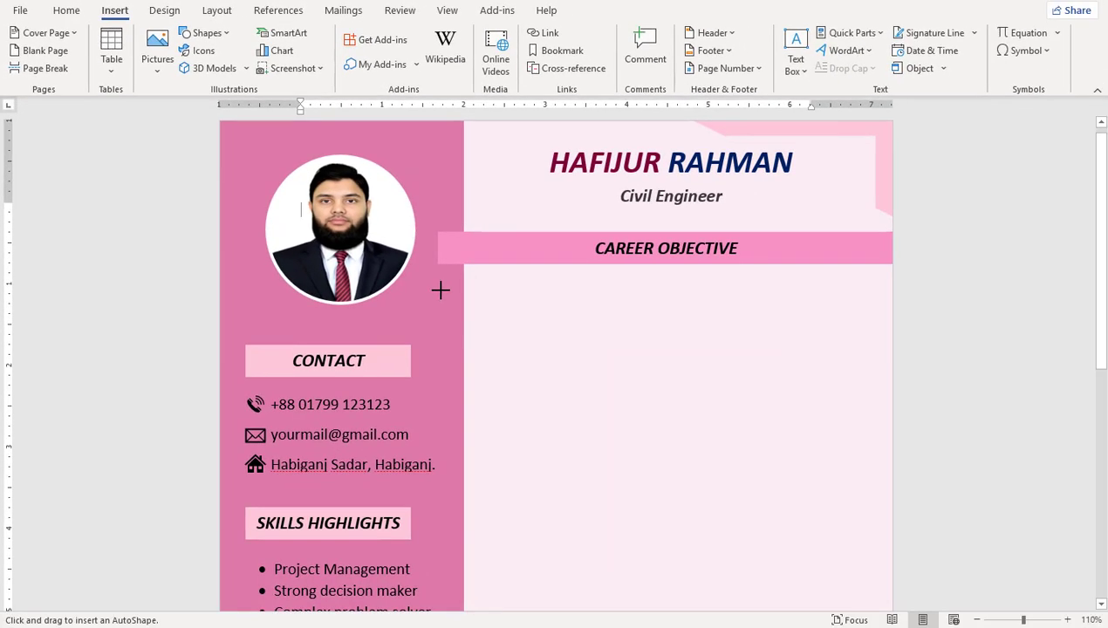
drag(438, 289, 478, 329)
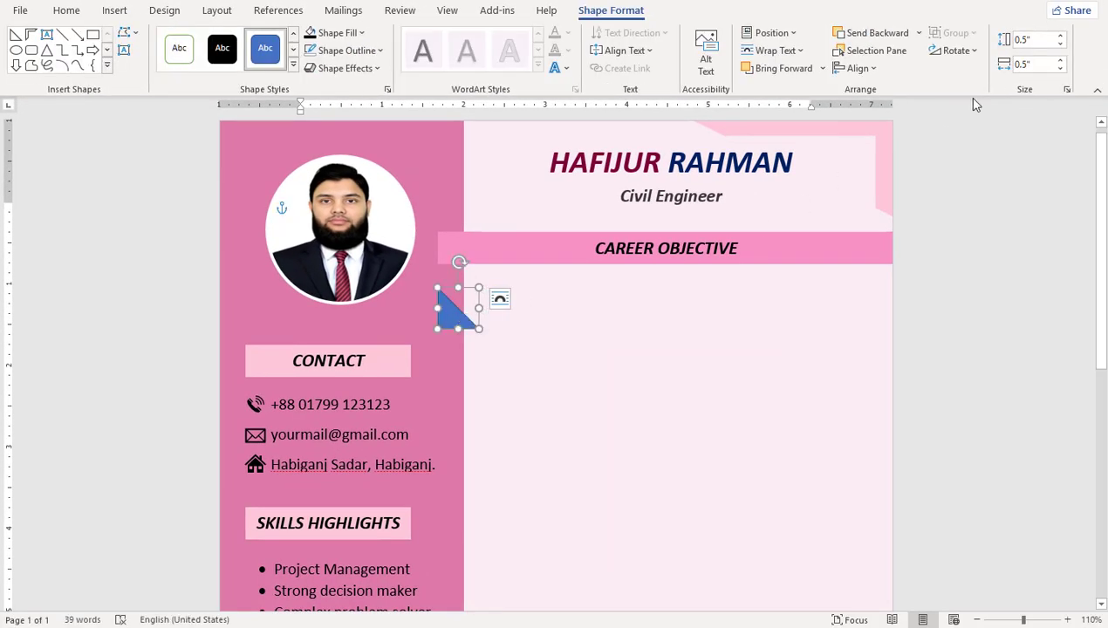
click(1029, 39)
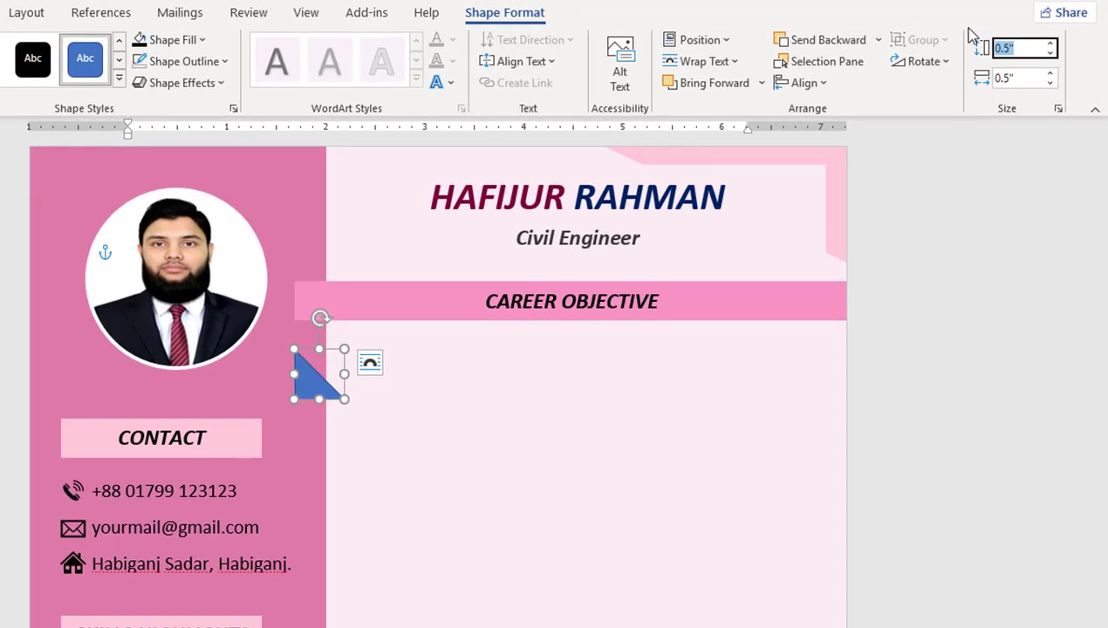
text(0.)
key(Tab)
text(0.)
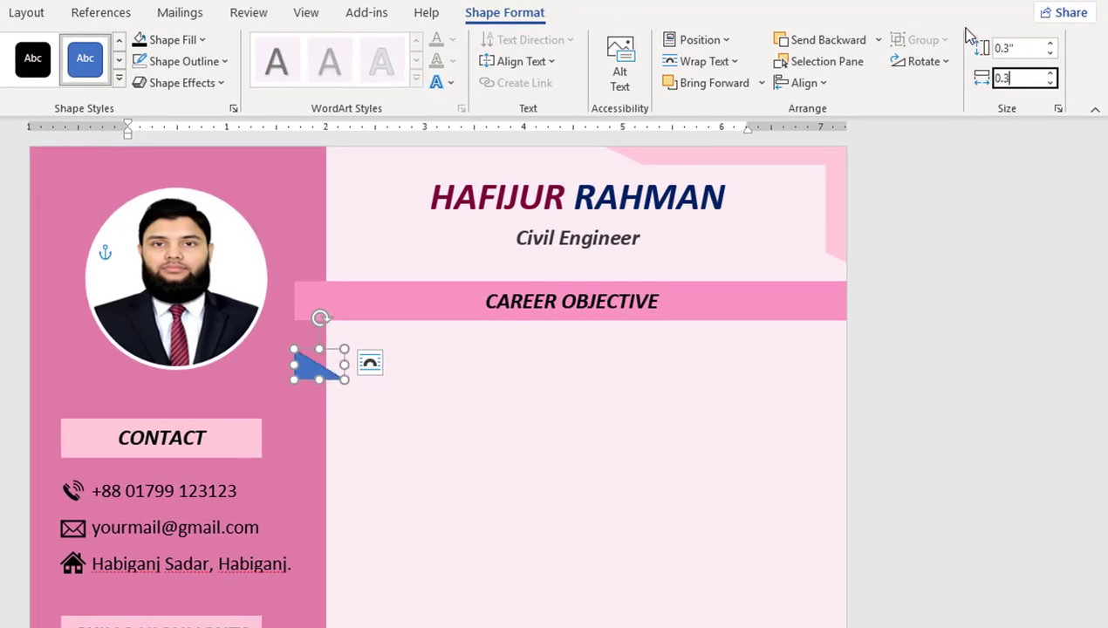
text(3)
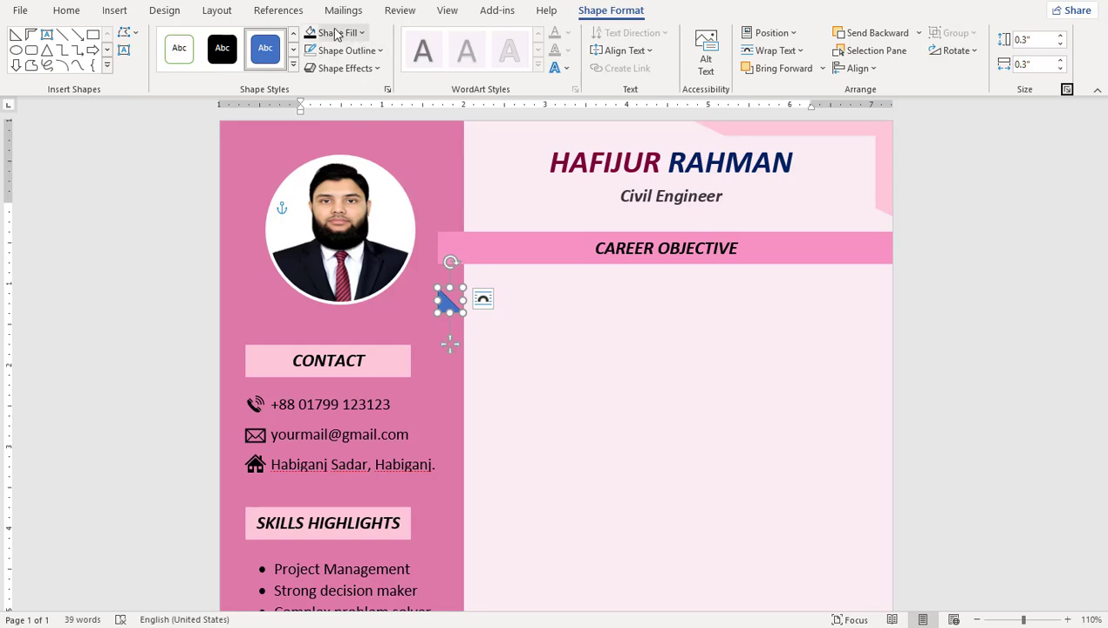
Step: Give the triangle black fill and no outline, rotated as a fold under the banner's left end
click(336, 32)
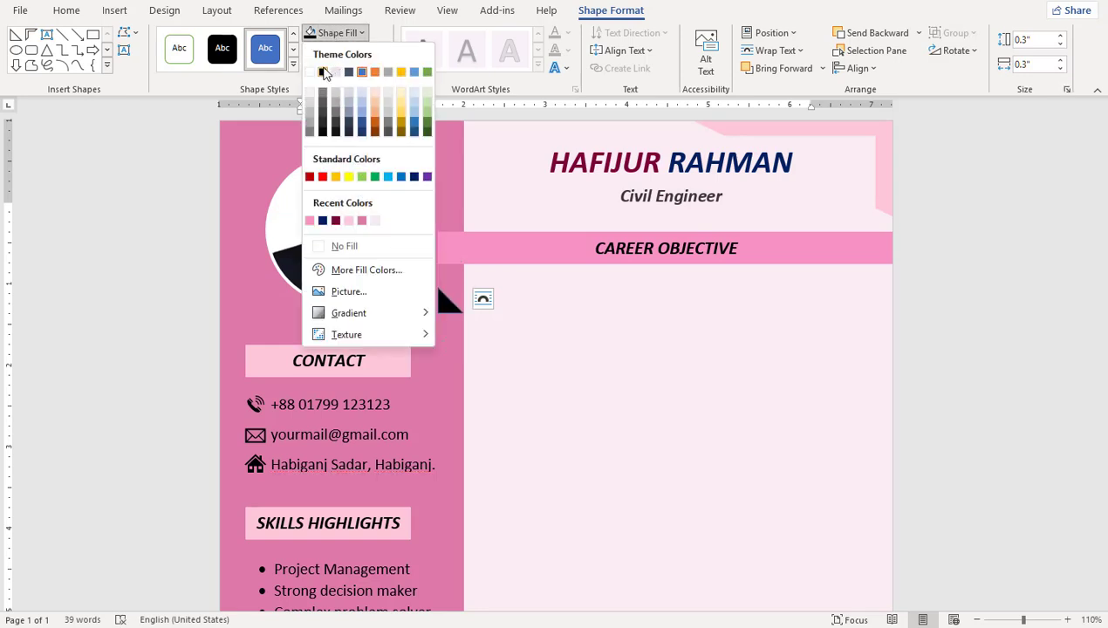
click(323, 69)
click(342, 50)
click(344, 262)
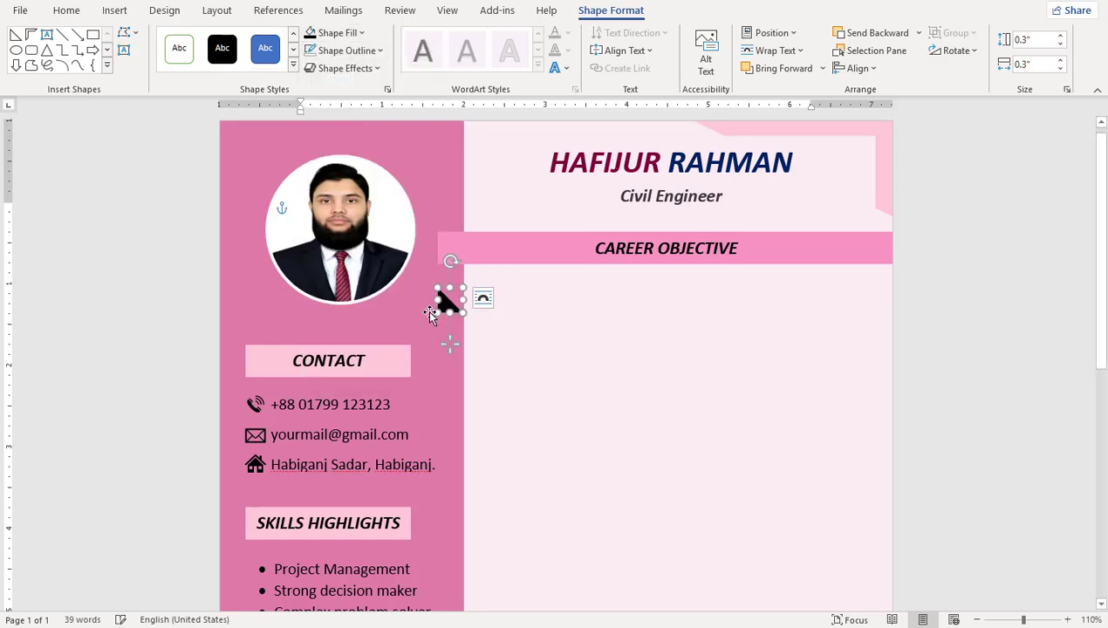
scroll(453, 327, up, 4)
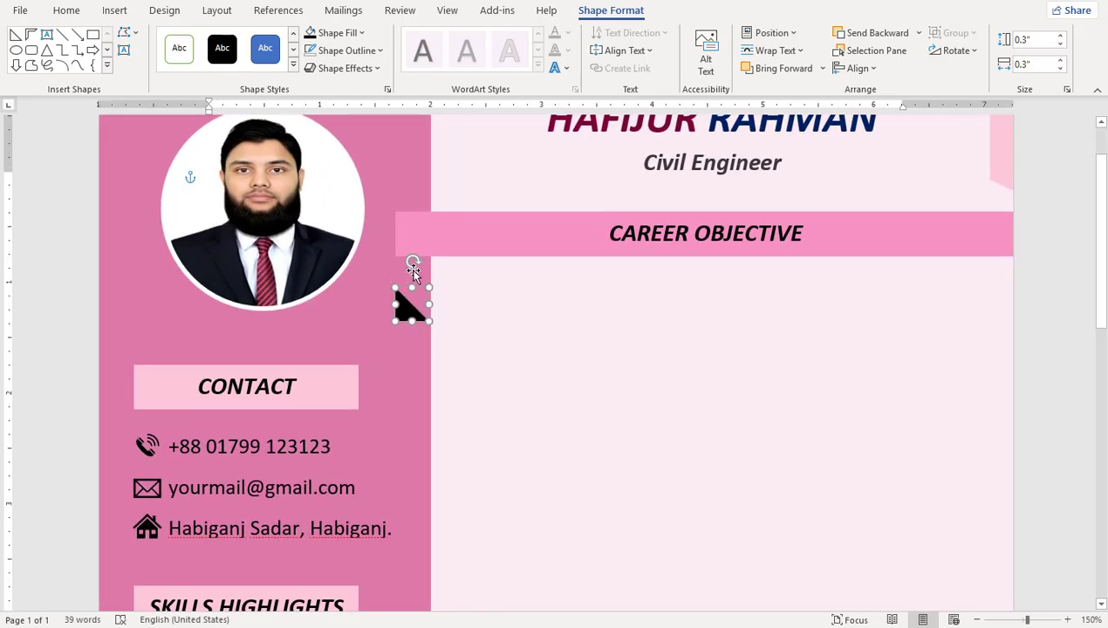
drag(414, 262, 406, 326)
click(499, 314)
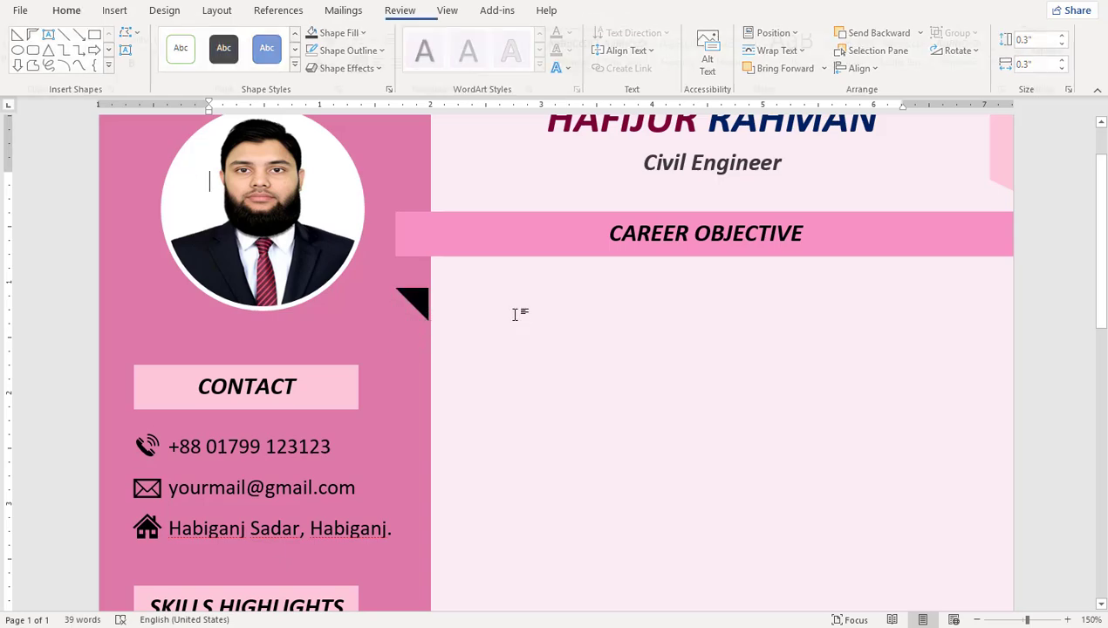
scroll(497, 314, up, 7)
drag(516, 350, 520, 303)
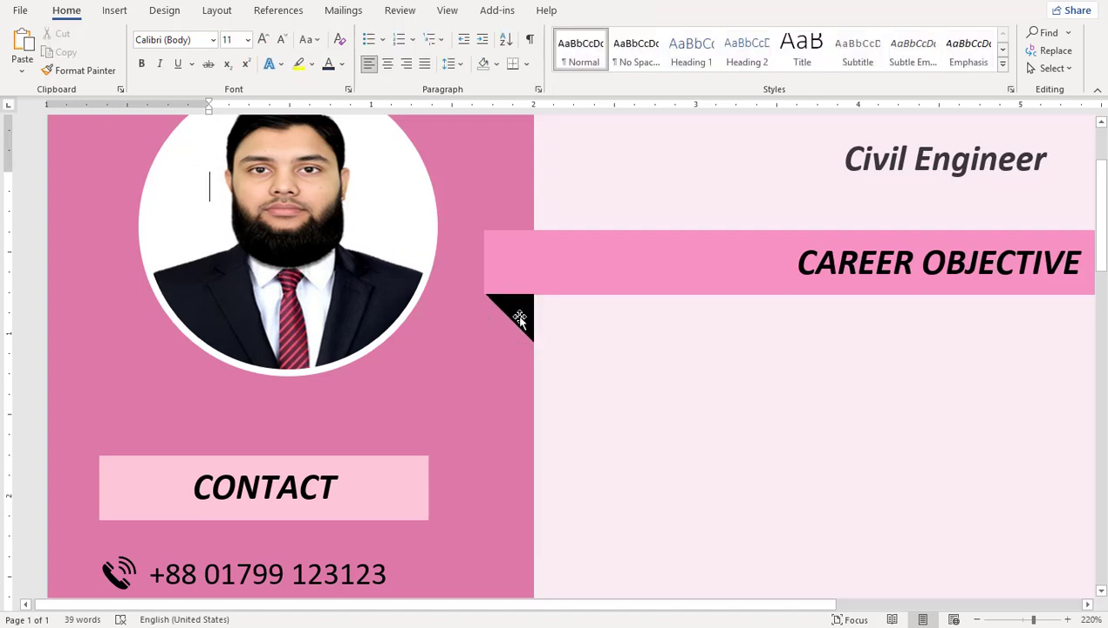
Step: Group the triangle with the pink CAREER OBJECTIVE banner
shift+click(682, 239)
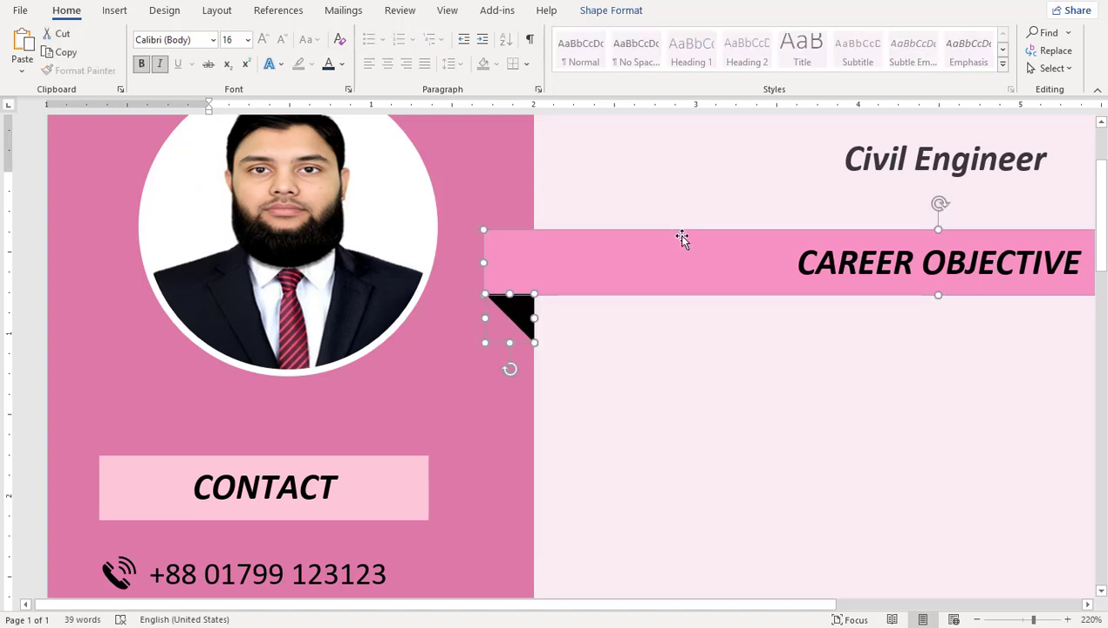
right_click(682, 239)
mouse_move(724, 344)
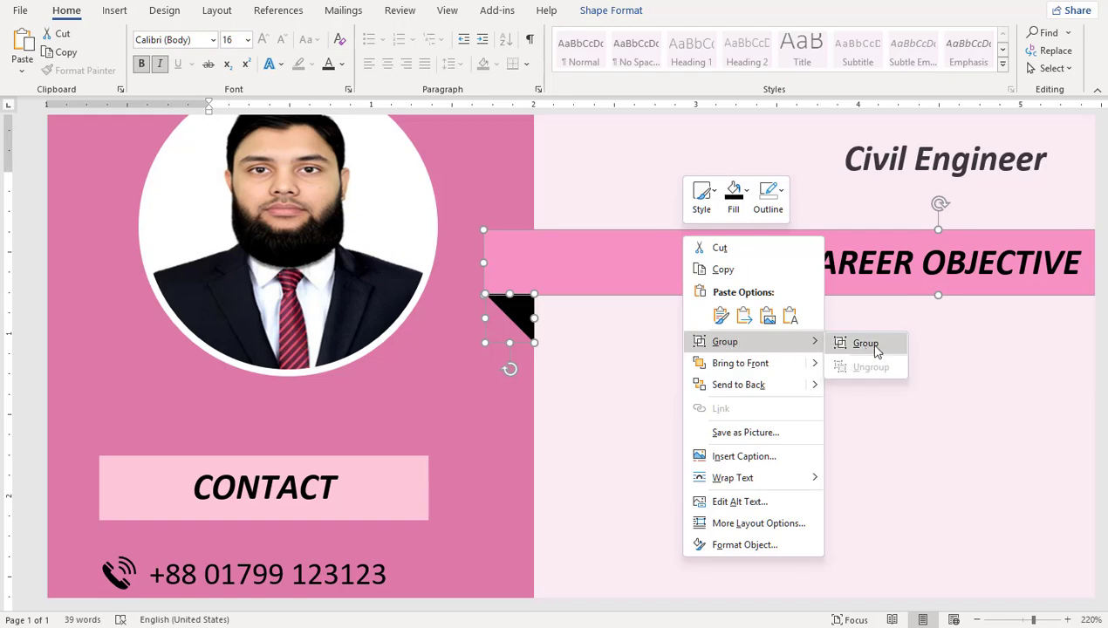
click(872, 347)
ctrl+scroll(873, 349, down, 7)
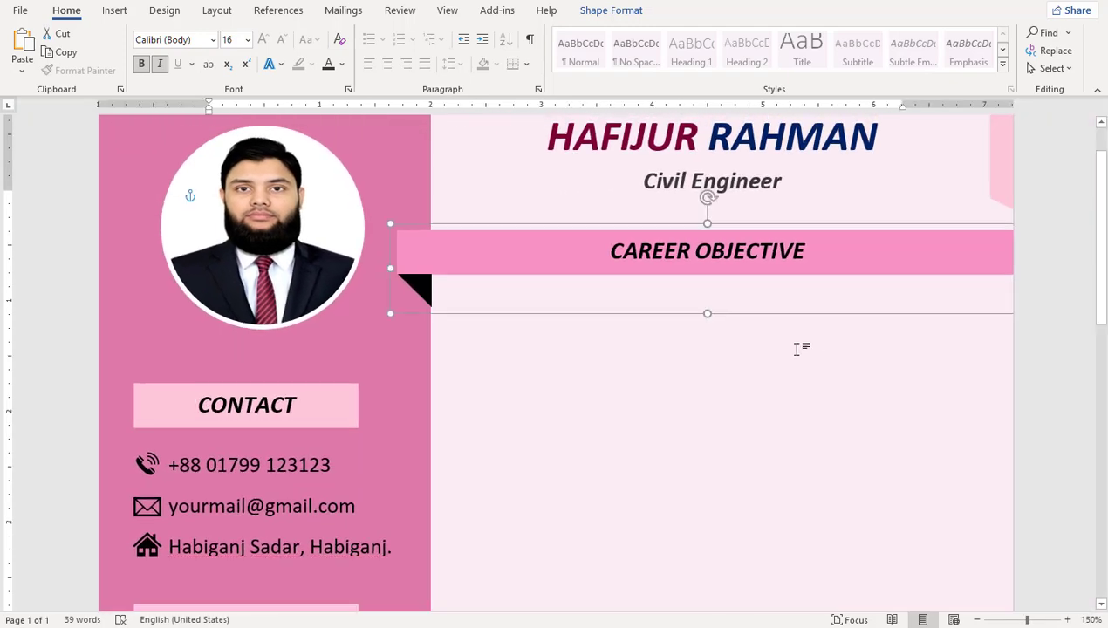
click(564, 395)
ctrl+scroll(561, 390, down, 5)
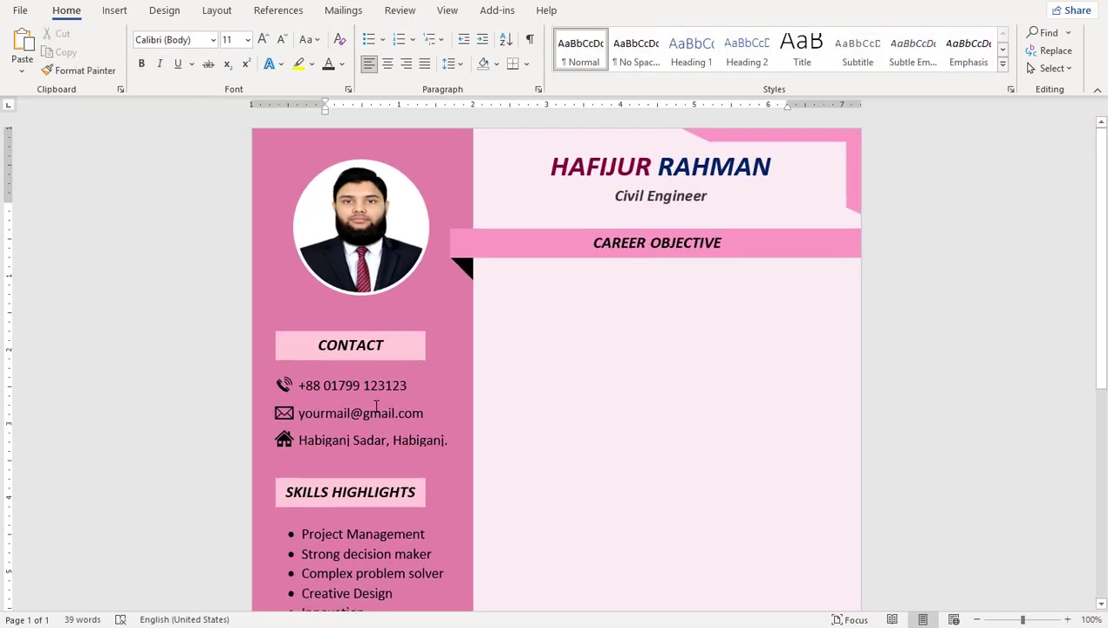
Step: Copy the skills text box under the CAREER OBJECTIVE banner and clear its text
click(403, 559)
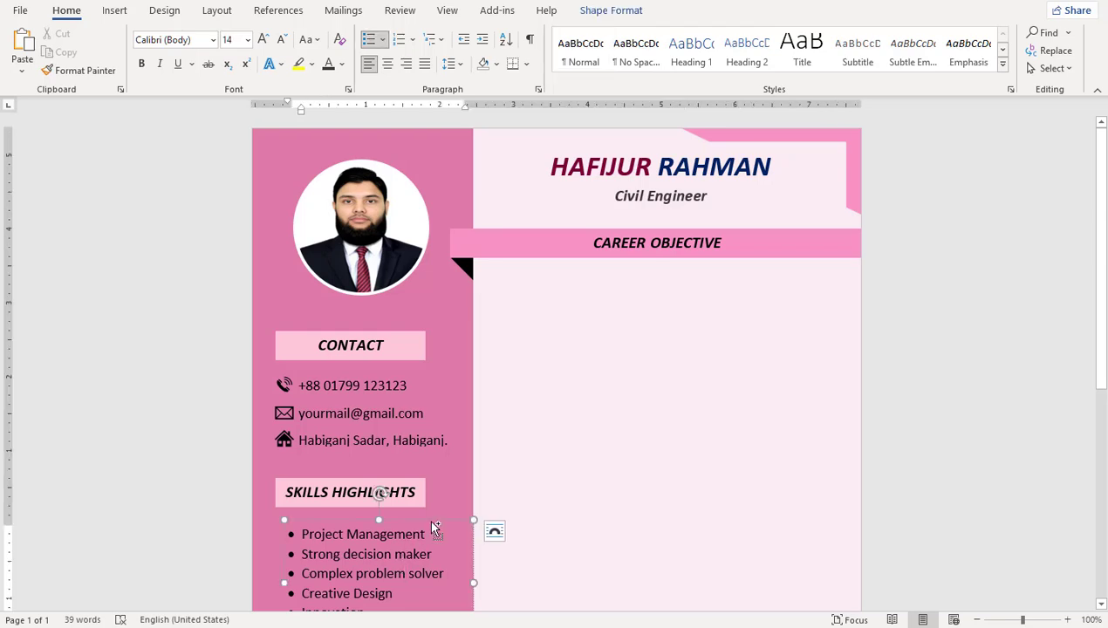
ctrl+drag(431, 522, 632, 264)
click(622, 317)
key(ctrl+a)
key(Delete)
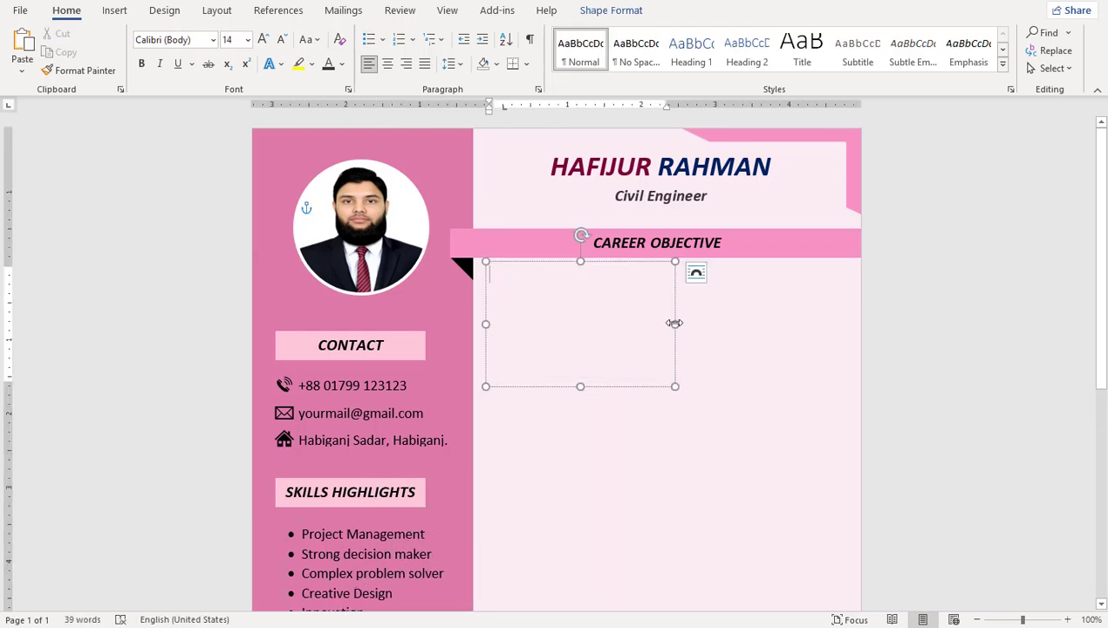
Step: Widen the box to the column edge, paste the objective paragraph, and fit its height
drag(682, 322, 844, 323)
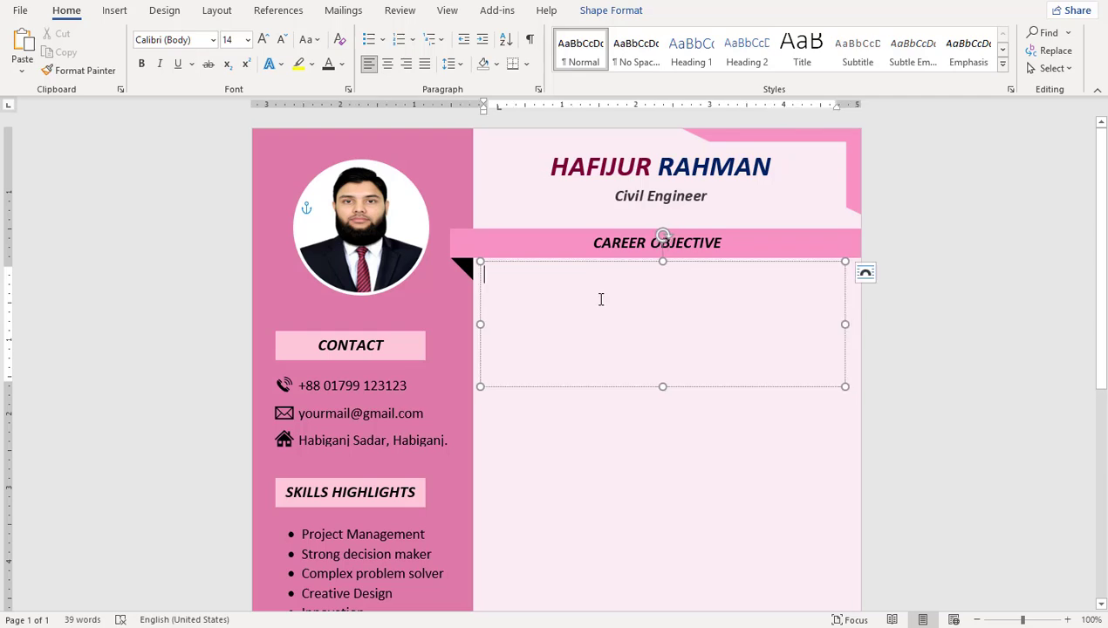
text(Problem-solving Civil engineer with 7+ years of experience completing public and private infrastructure projects. registered ICE and CIOB member comfortable working independently and committed to providing high – quality service with a focus on health, safety, and environmental issues. Possess an A.A. in architecture.)
drag(661, 386, 680, 344)
triple_click(678, 317)
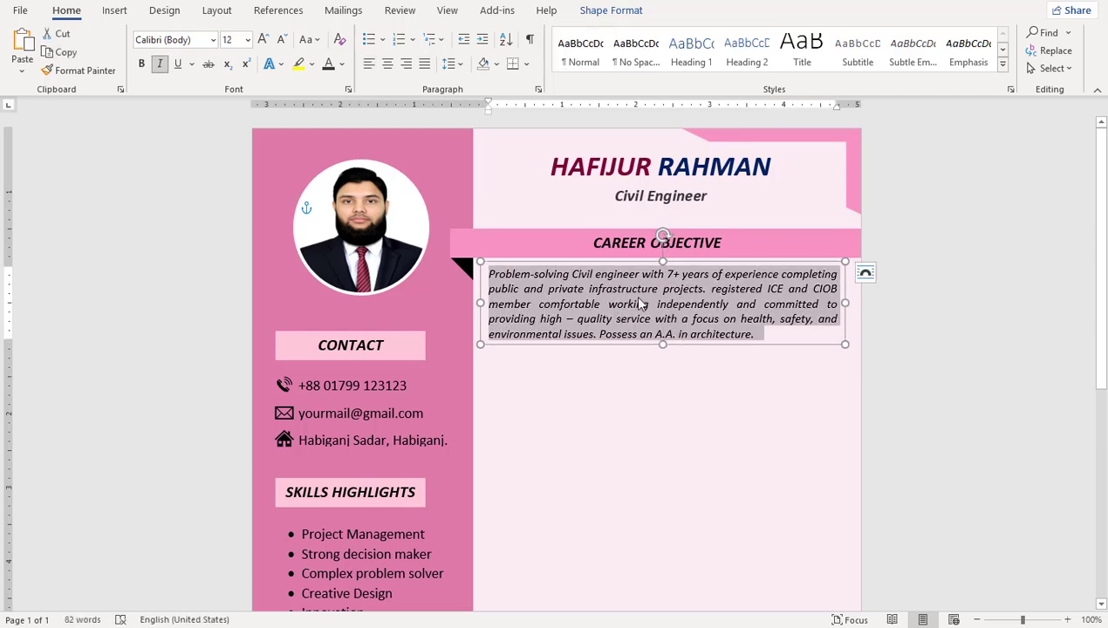
click(650, 333)
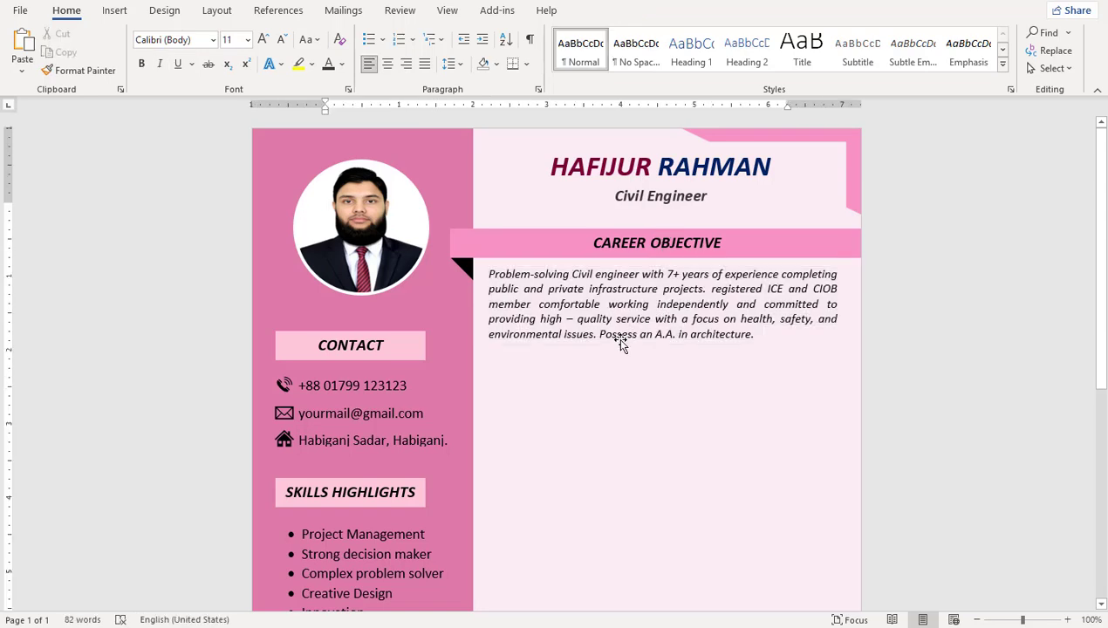
shift+click(569, 253)
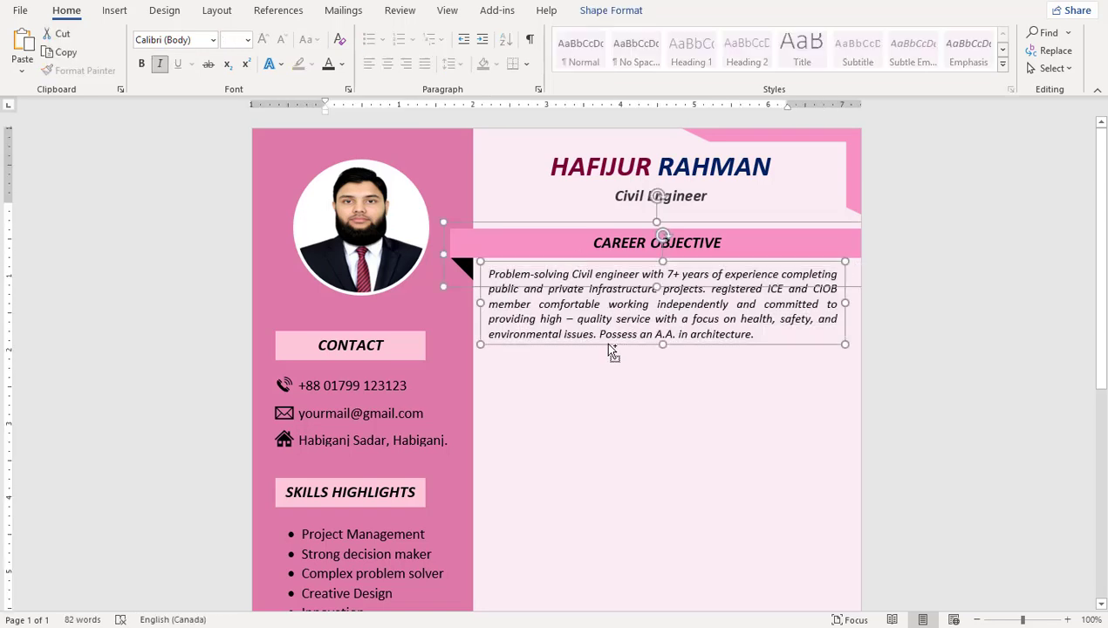
Step: Copy the banner section down, retitle it WORKING EXPERIENCE, and enlarge and empty its text box
drag(613, 352, 615, 477)
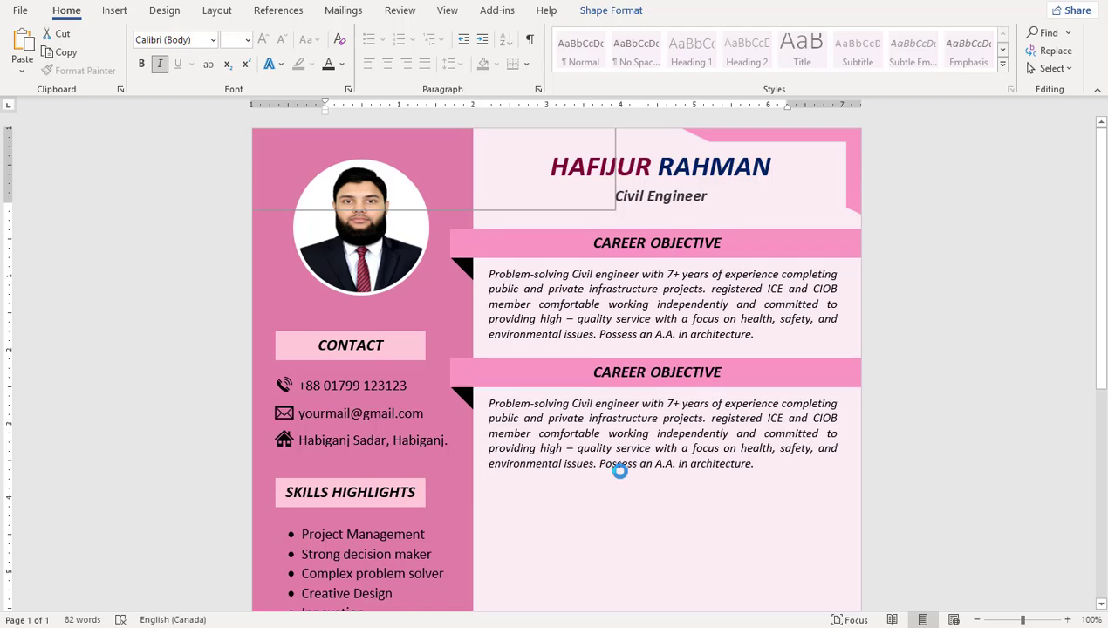
triple_click(707, 381)
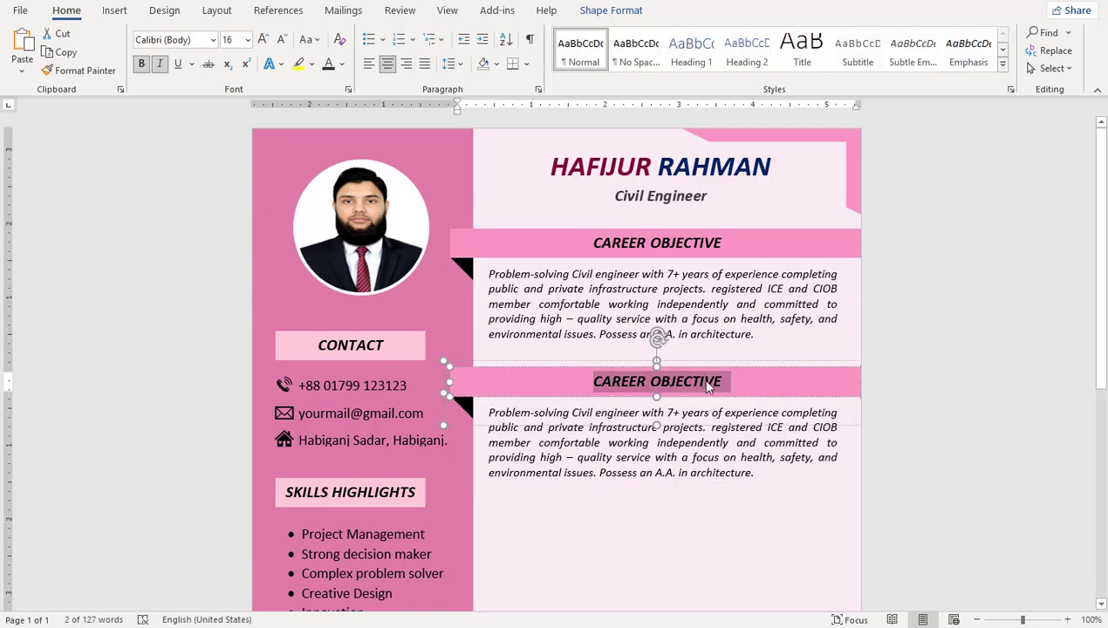
text(WORKING EXPERIENCE)
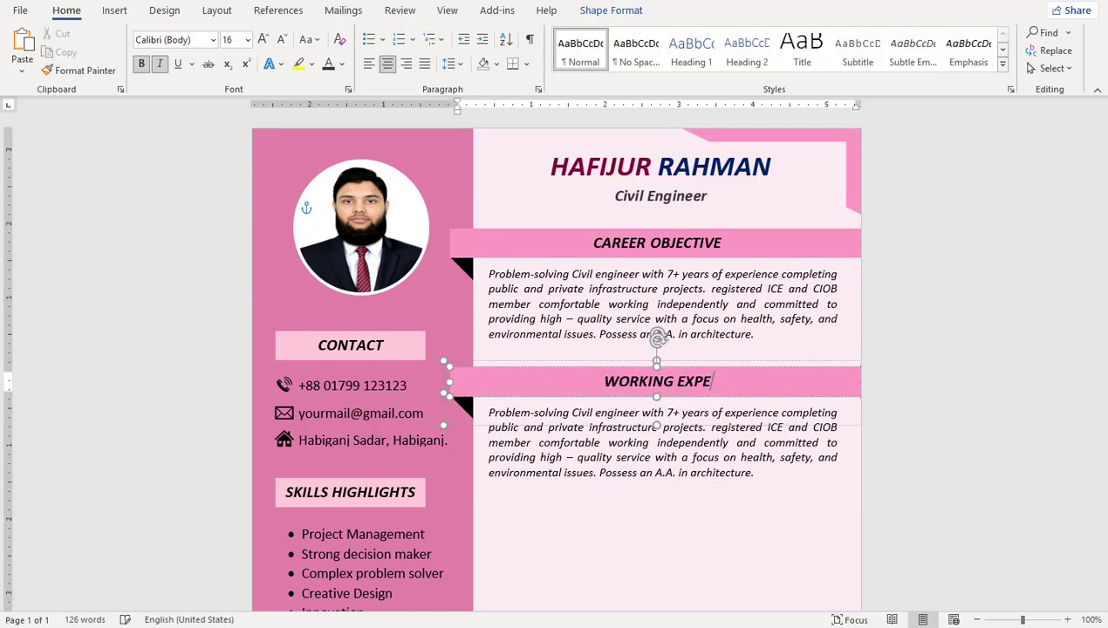
click(726, 448)
drag(661, 484, 666, 596)
scroll(672, 548, down, 2)
drag(663, 510, 663, 600)
key(ctrl+a)
key(BackSpace)
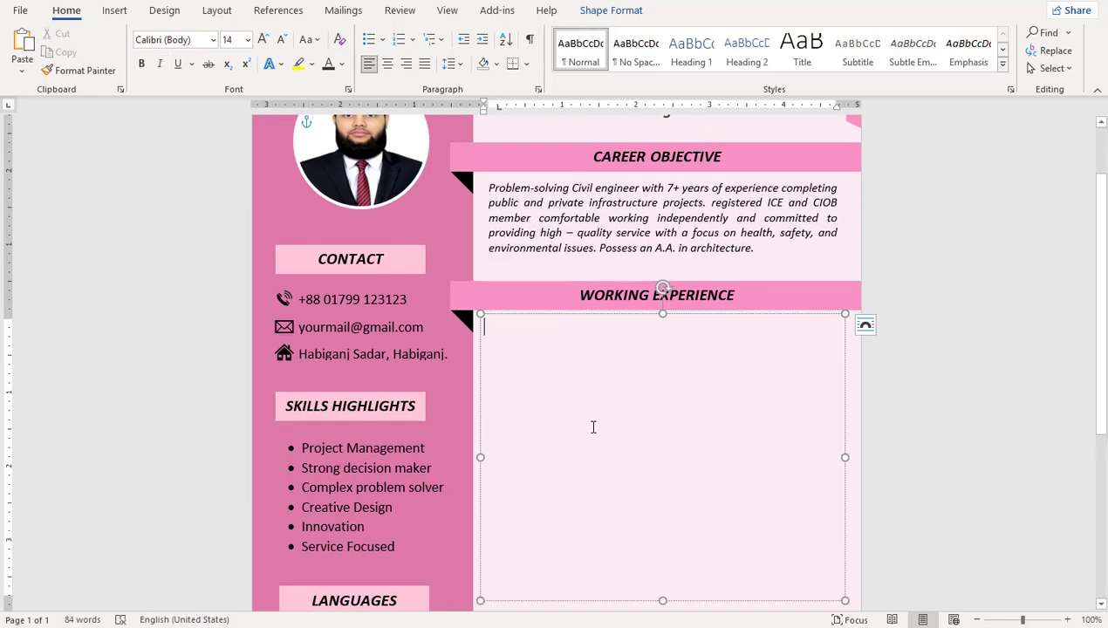